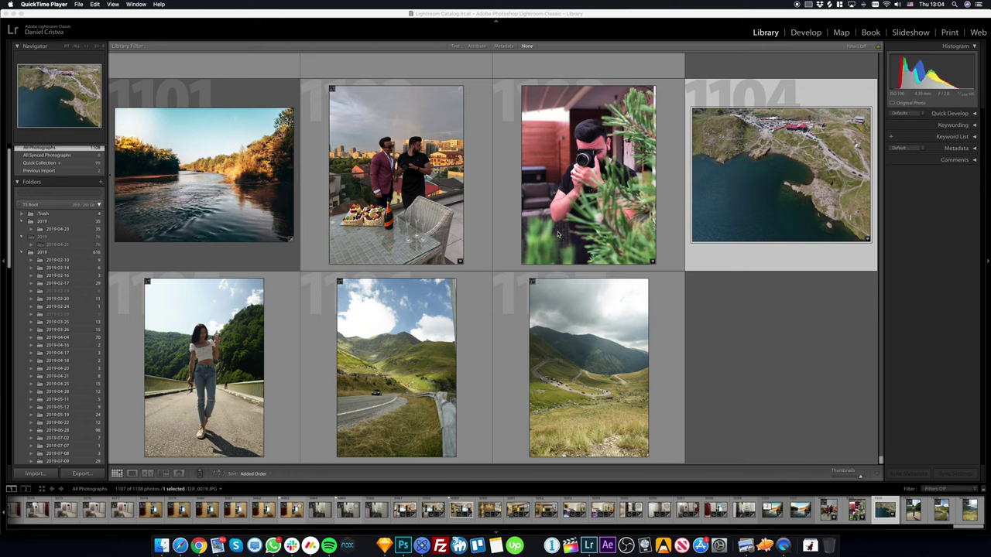
Open the aerial lake photo from the Library grid in single-image view.
{"action": "double_click", "coordinate": [777, 154]}
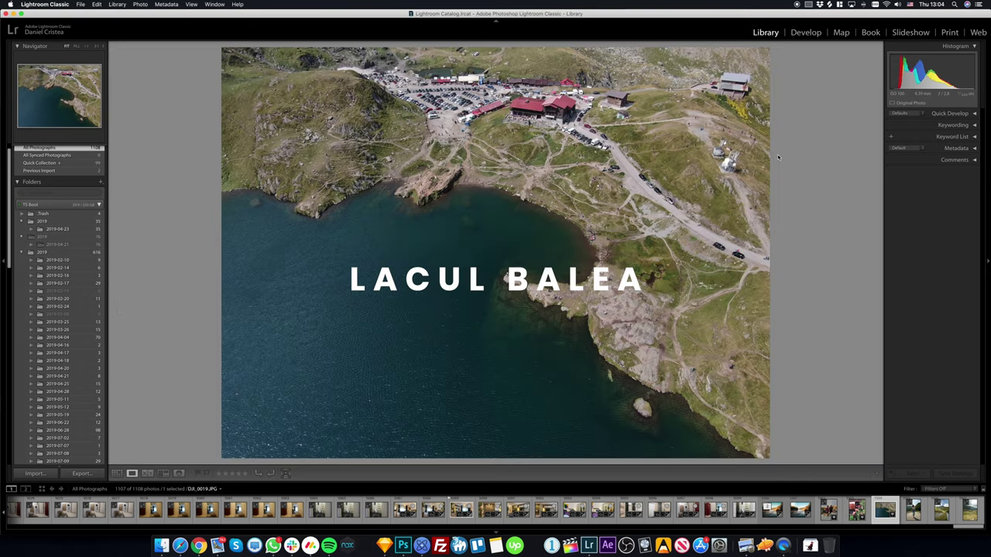
Open the lake photo in Develop and keep its white balance As Shot.
{"action": "key", "text": "d"}
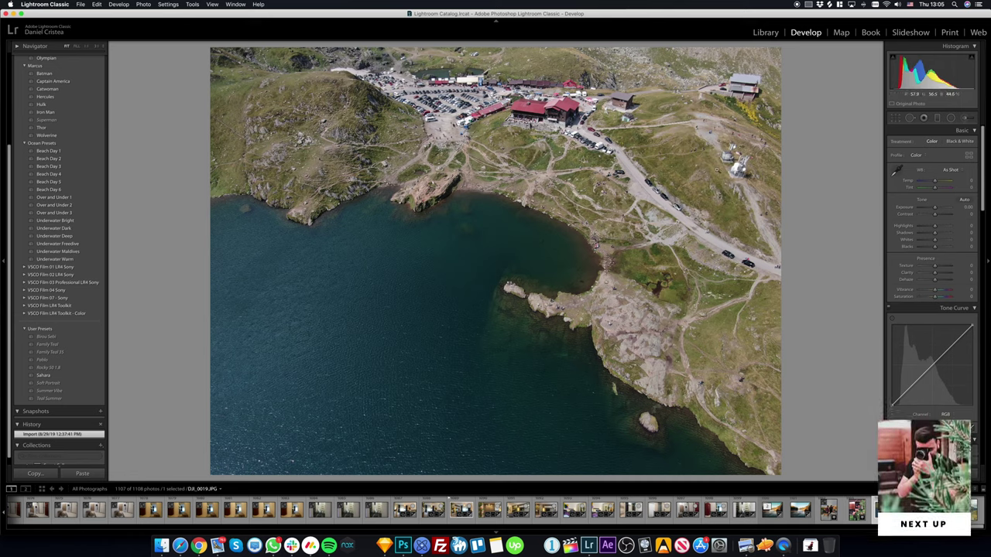
{"action": "left_click", "coordinate": [959, 170]}
{"action": "left_click", "coordinate": [972, 168]}
Crop the photo to the 4 x 5 / 8 x 10 ratio, covering nearly the full image.
{"action": "left_click", "coordinate": [895, 119]}
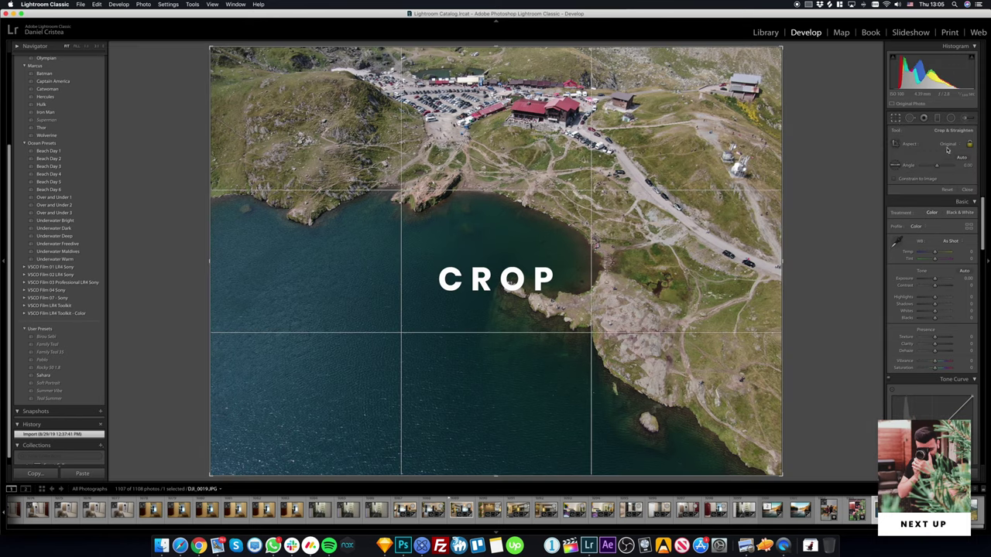
{"action": "left_click", "coordinate": [946, 147]}
{"action": "left_click", "coordinate": [939, 164]}
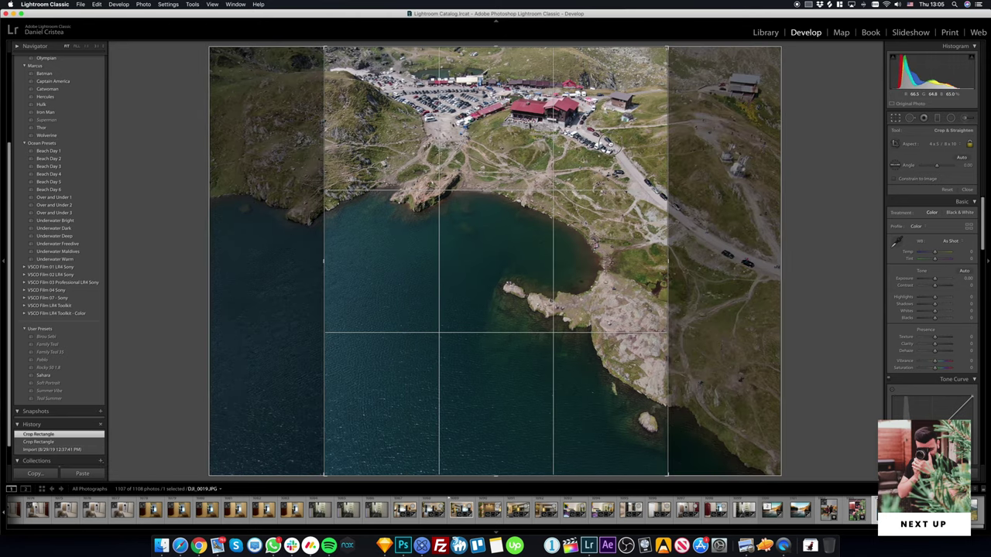
{"action": "key", "text": "r"}
{"action": "key", "text": "r"}
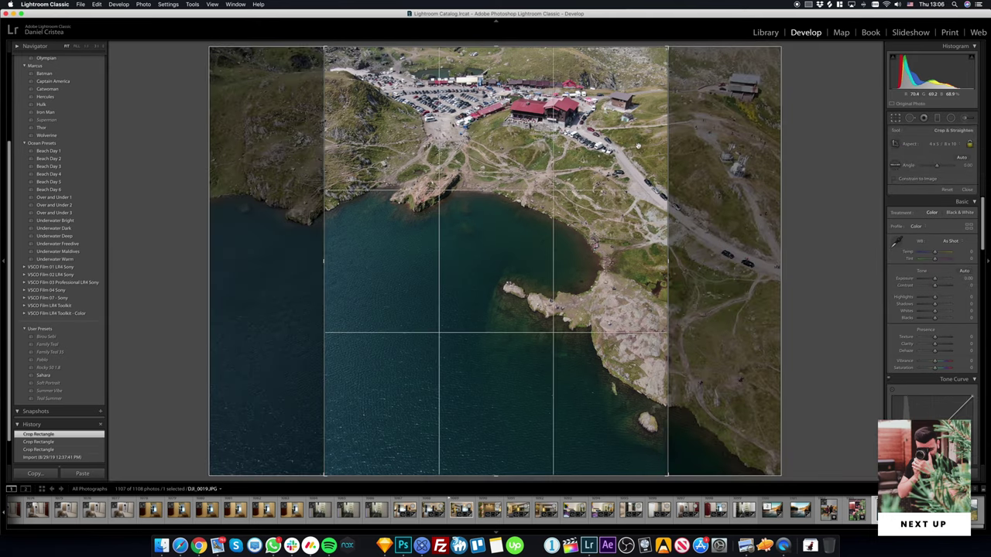
{"action": "left_click", "coordinate": [959, 143]}
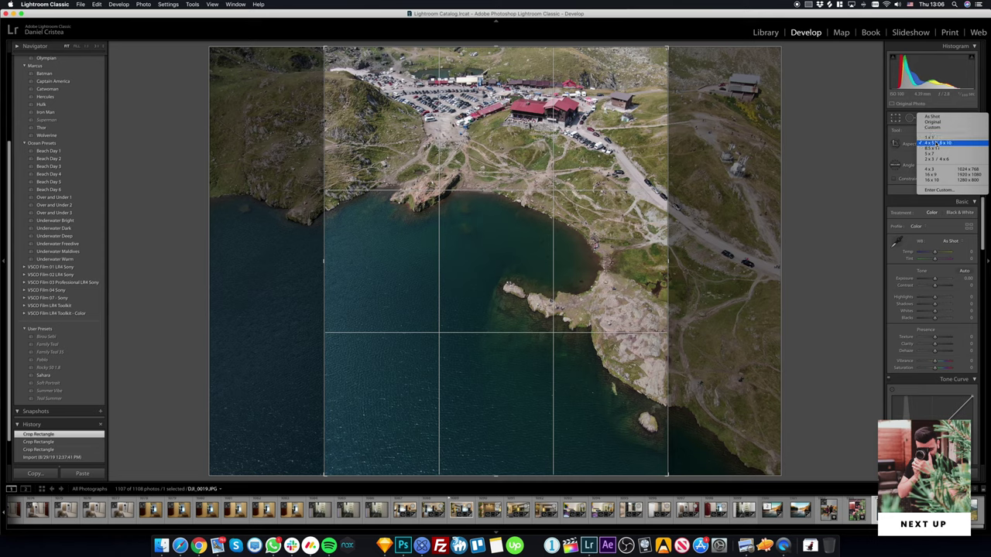
{"action": "left_click", "coordinate": [935, 142]}
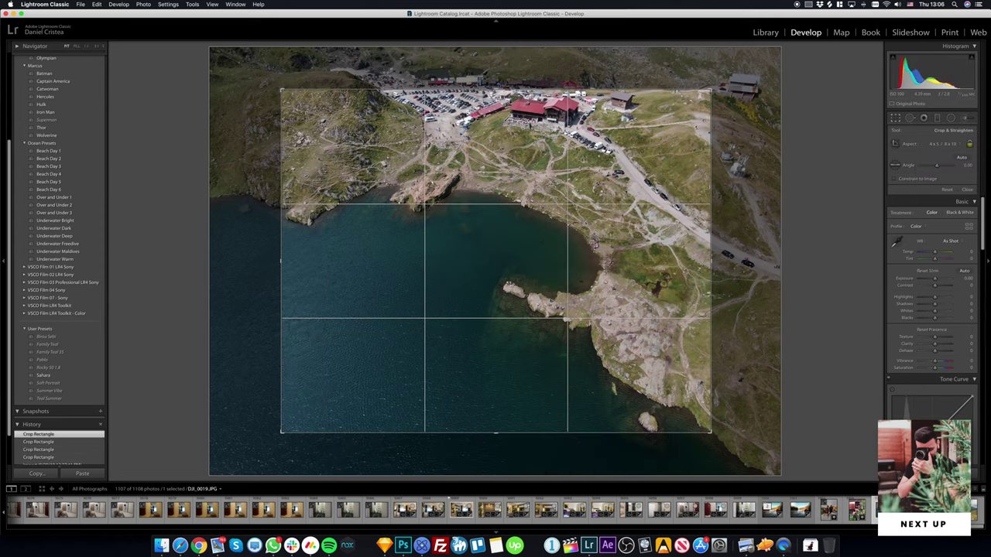
{"action": "left_click_drag", "start_coordinate": [710, 90], "coordinate": [766, 46]}
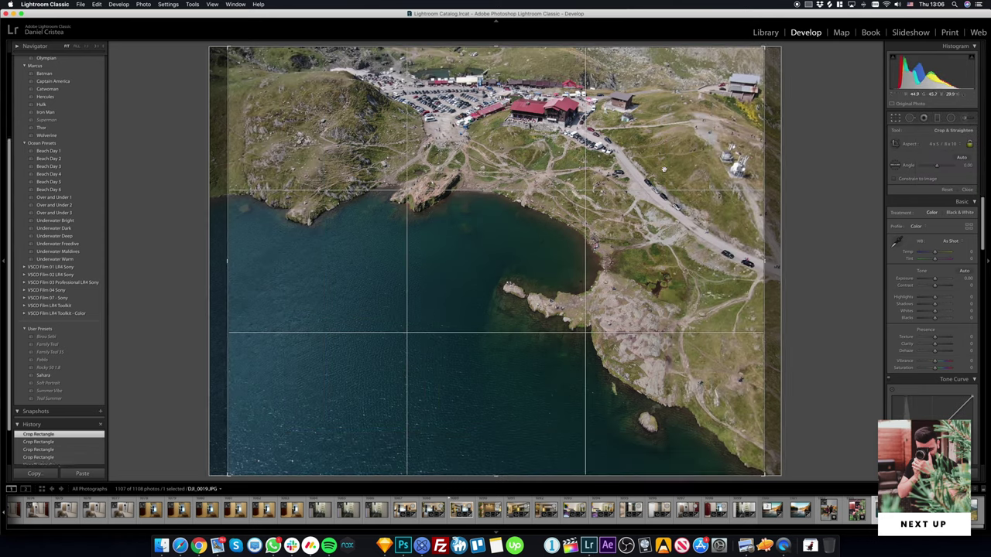
{"action": "key", "text": "Return"}
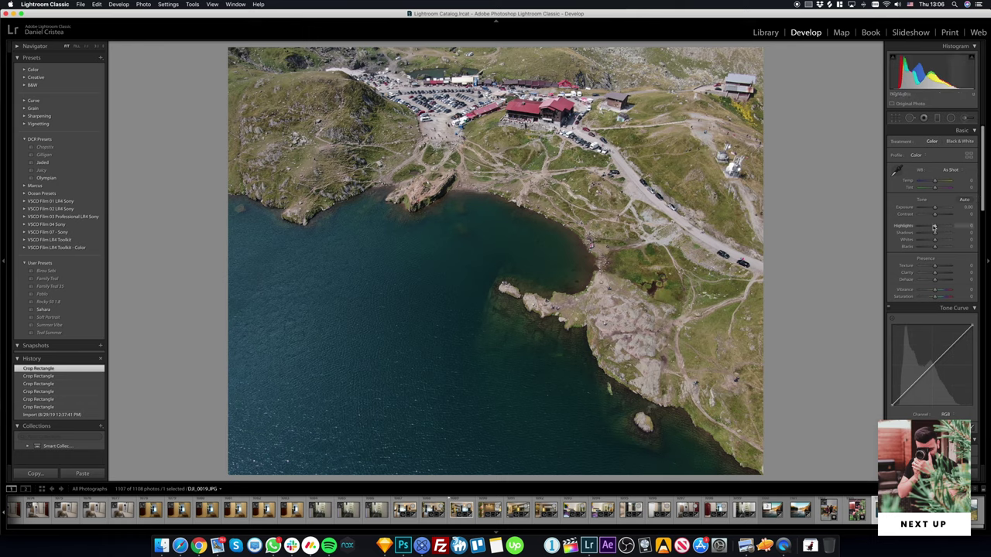
Set Highlights -70, Shadows +40, Whites +20 and Blacks -41 in the Basic panel.
{"action": "left_click_drag", "start_coordinate": [934, 225], "coordinate": [923, 226]}
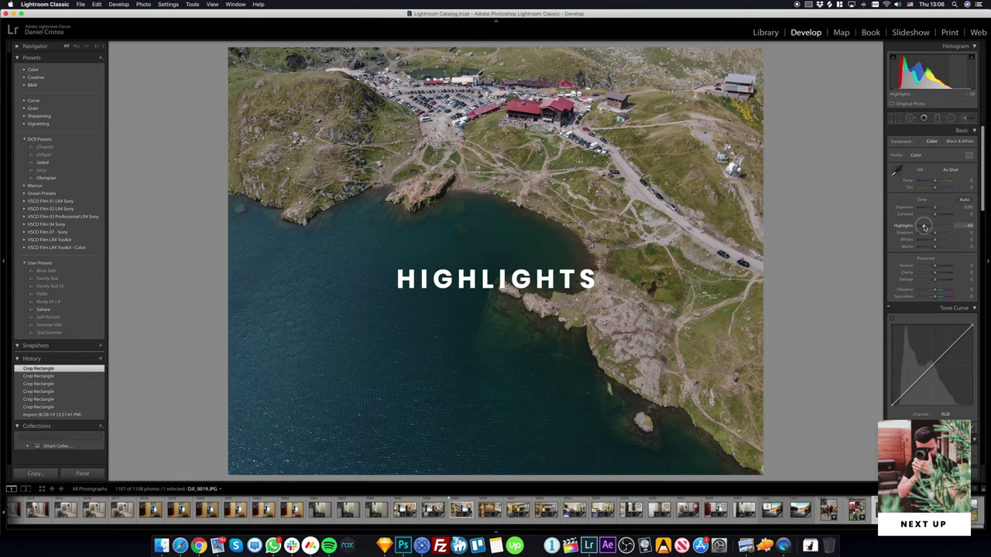
{"action": "left_click_drag", "start_coordinate": [923, 227], "coordinate": [921, 226]}
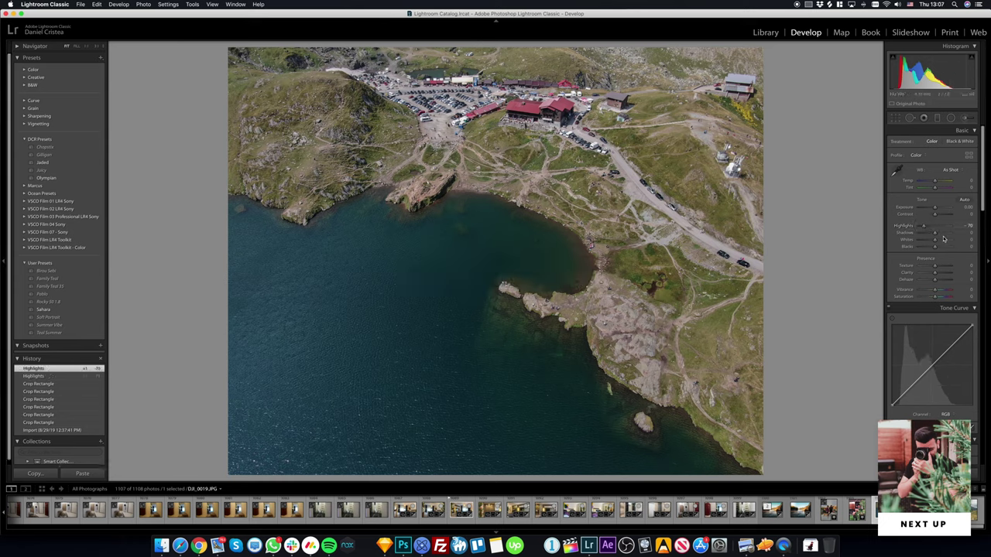
{"action": "left_click_drag", "start_coordinate": [935, 232], "coordinate": [941, 236]}
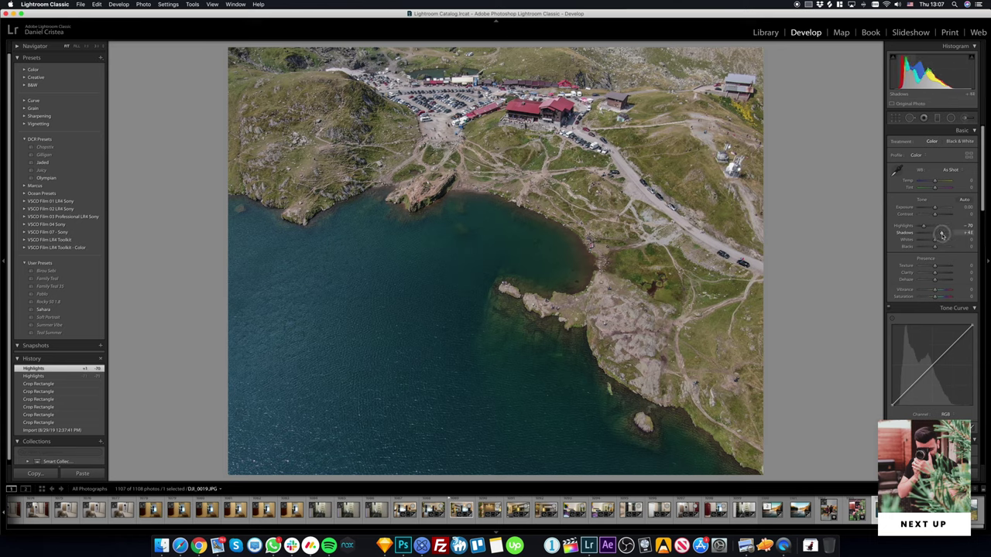
{"action": "left_click_drag", "start_coordinate": [942, 234], "coordinate": [927, 247]}
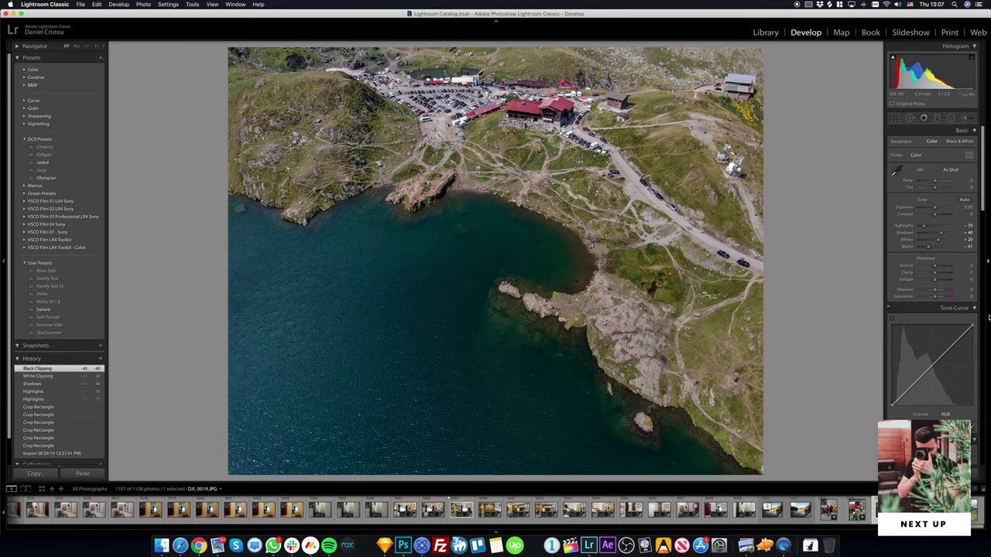
{"action": "scroll", "coordinate": [966, 245], "scroll_direction": "down", "scroll_amount": 1}
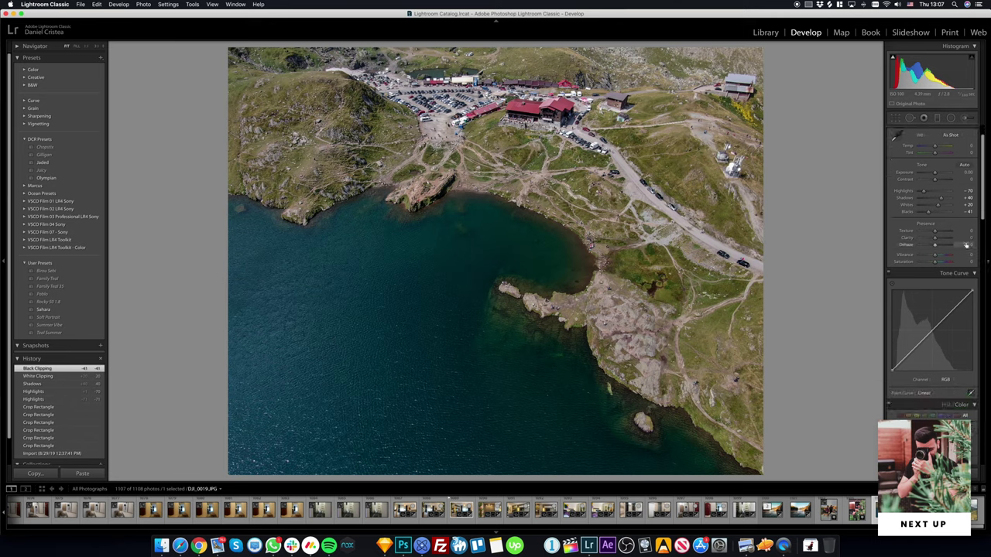
Apply the custom point tone curve, then zoom in on the rocky peninsula.
{"action": "scroll", "coordinate": [902, 255], "scroll_direction": "up", "scroll_amount": 1}
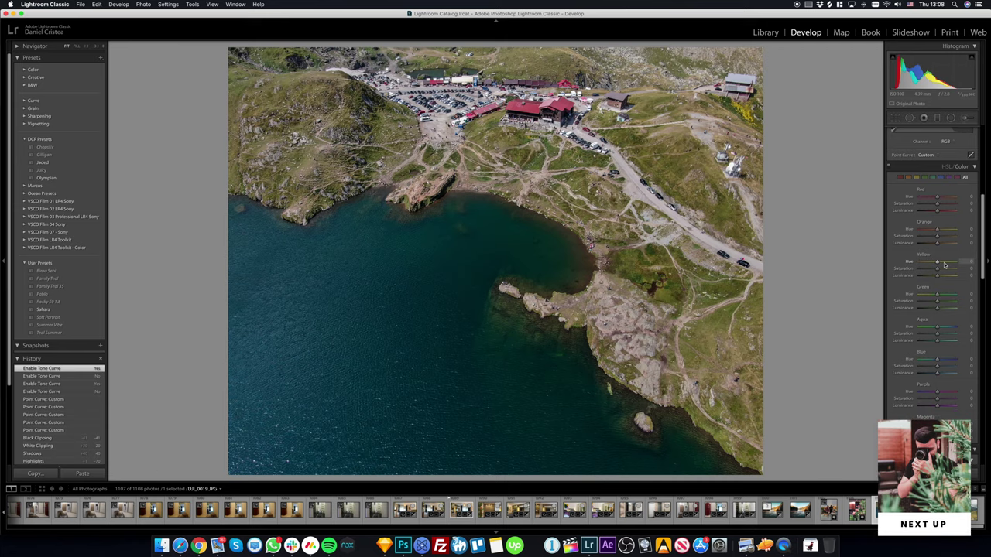
{"action": "left_click", "coordinate": [696, 391]}
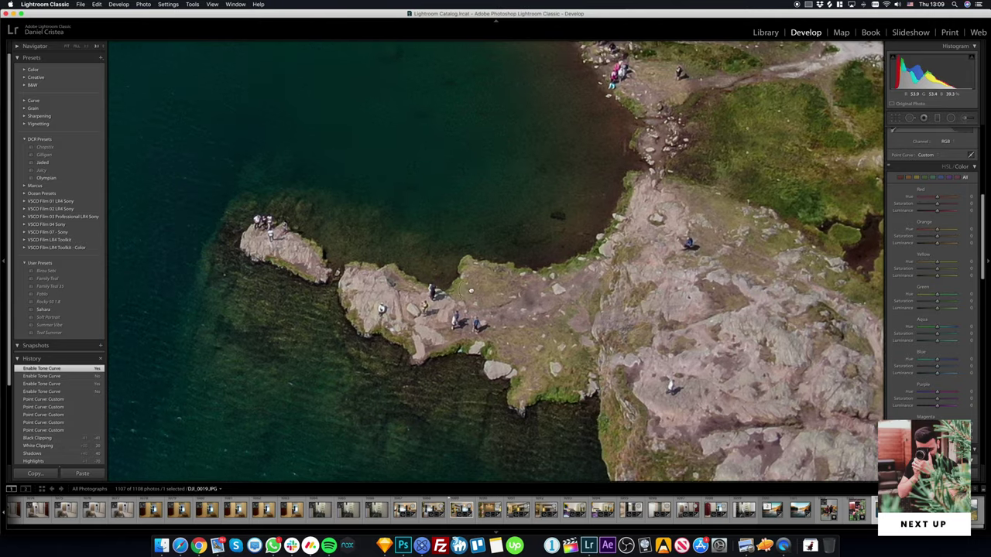
Heal spots on the peninsula with Spot Removal, undoing the second one.
{"action": "key", "text": "q"}
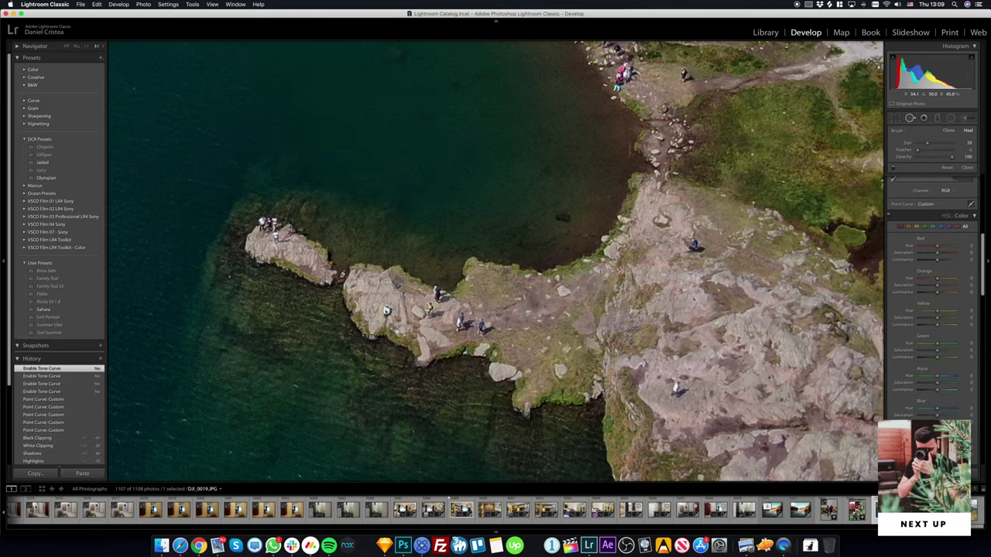
{"action": "left_click", "coordinate": [387, 311]}
{"action": "left_click", "coordinate": [428, 309]}
{"action": "key", "text": "super+z"}
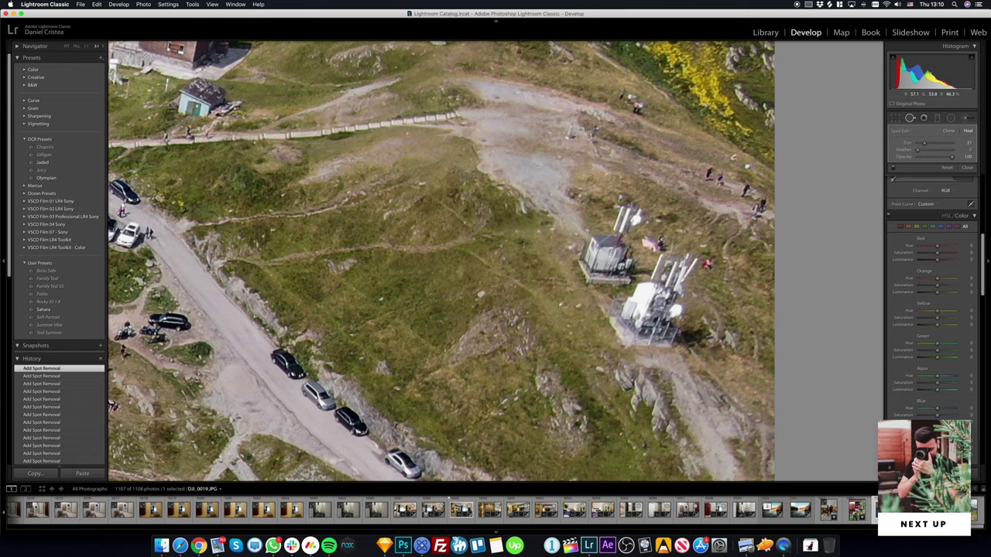
Compare before and after, then inspect the antennas and parked cars up close.
{"action": "key", "text": "z"}
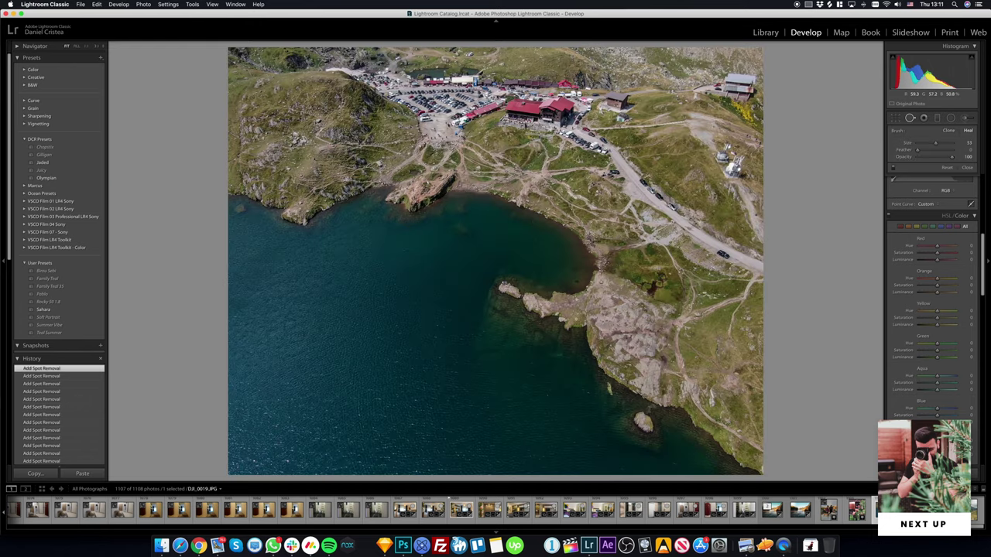
{"action": "key", "text": "backslash"}
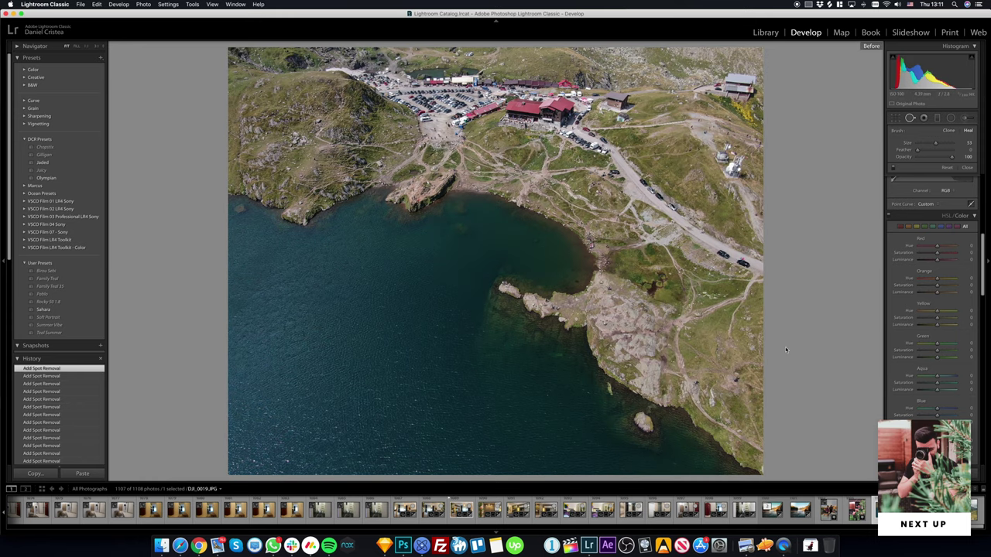
{"action": "key", "text": "backslash"}
{"action": "key", "text": "backslash"}
{"action": "key", "text": "backslash"}
{"action": "key", "text": "backslash"}
{"action": "key", "text": "backslash"}
{"action": "key", "text": "backslash"}
{"action": "key", "text": "backslash"}
{"action": "key", "text": "backslash"}
{"action": "key", "text": "backslash"}
{"action": "key", "text": "backslash"}
{"action": "key", "text": "backslash"}
{"action": "key", "text": "z"}
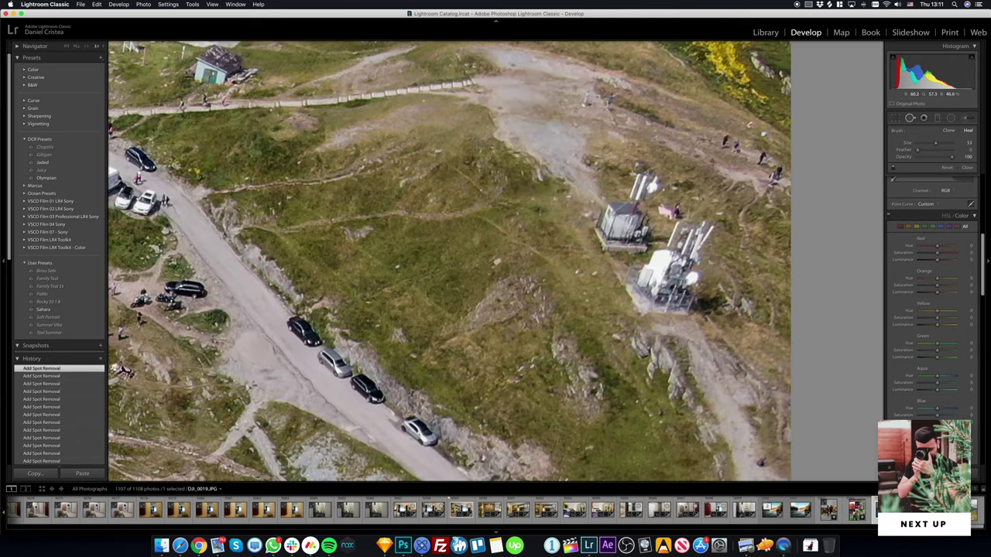
{"action": "key", "text": "z"}
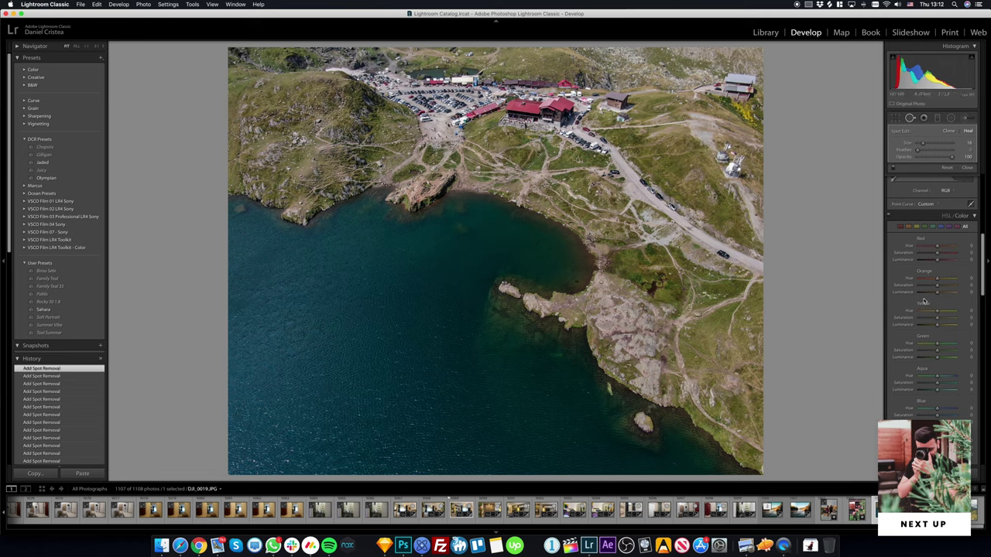
Warm the grass with Green hue +100 and Yellow hue -65, tweaking yellow saturation and luminance.
{"action": "scroll", "coordinate": [923, 301], "scroll_direction": "down", "scroll_amount": 1}
{"action": "left_click_drag", "start_coordinate": [937, 307], "coordinate": [898, 309]}
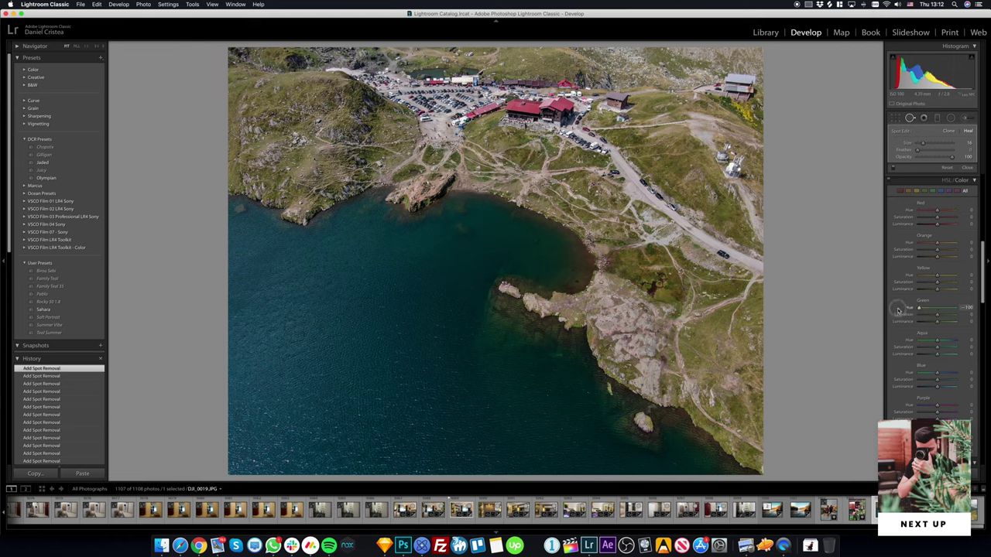
{"action": "left_click_drag", "start_coordinate": [910, 277], "coordinate": [925, 276]}
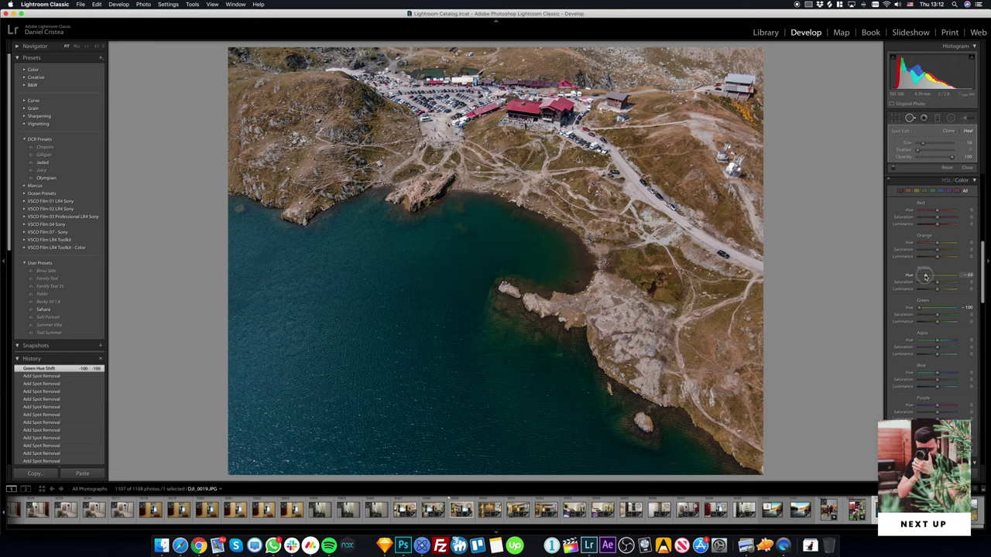
{"action": "mouse_move", "coordinate": [924, 289]}
{"action": "left_mouse_down"}
{"action": "mouse_move", "coordinate": [943, 289]}
{"action": "mouse_move", "coordinate": [926, 282]}
{"action": "left_mouse_up"}
Retune the water's Aqua tones: hue +25, saturation -20, luminance +40.
{"action": "mouse_move", "coordinate": [923, 341]}
{"action": "left_mouse_down"}
{"action": "mouse_move", "coordinate": [956, 342]}
{"action": "mouse_move", "coordinate": [924, 341]}
{"action": "mouse_move", "coordinate": [942, 341]}
{"action": "mouse_move", "coordinate": [926, 354]}
{"action": "mouse_move", "coordinate": [931, 347]}
{"action": "mouse_move", "coordinate": [912, 343]}
{"action": "mouse_move", "coordinate": [925, 344]}
{"action": "left_mouse_up"}
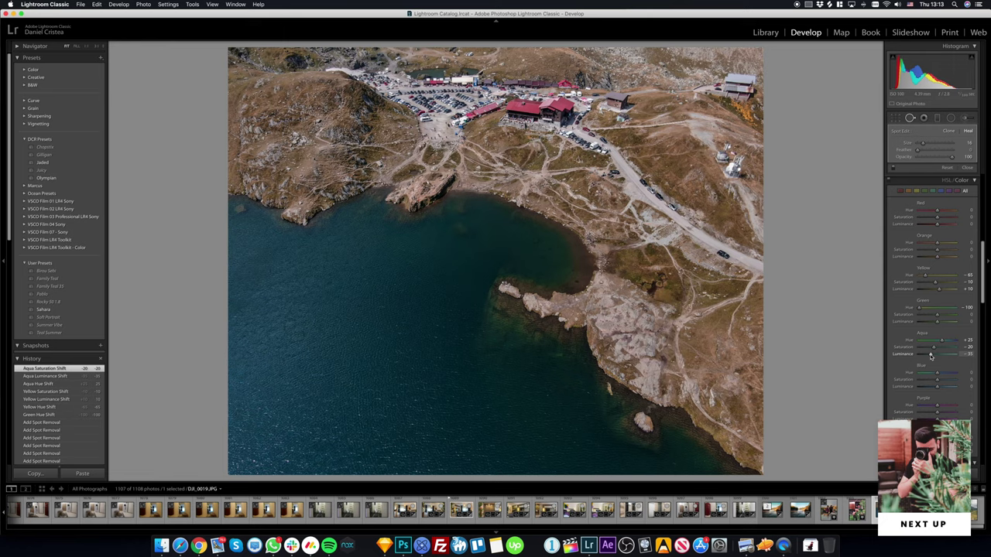
{"action": "left_click_drag", "start_coordinate": [931, 356], "coordinate": [943, 357]}
{"action": "mouse_move", "coordinate": [944, 357]}
{"action": "left_mouse_down"}
{"action": "mouse_move", "coordinate": [921, 355]}
{"action": "mouse_move", "coordinate": [964, 357]}
{"action": "mouse_move", "coordinate": [946, 357]}
{"action": "left_mouse_up"}
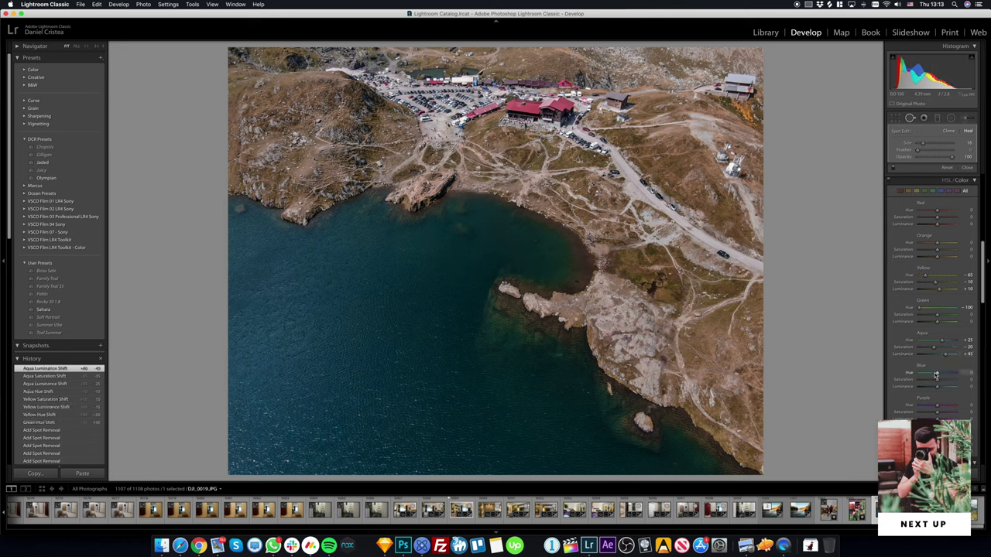
Darken and mute the blues: Blue hue -25, saturation -25, luminance -60.
{"action": "left_click_drag", "start_coordinate": [937, 387], "coordinate": [919, 387]}
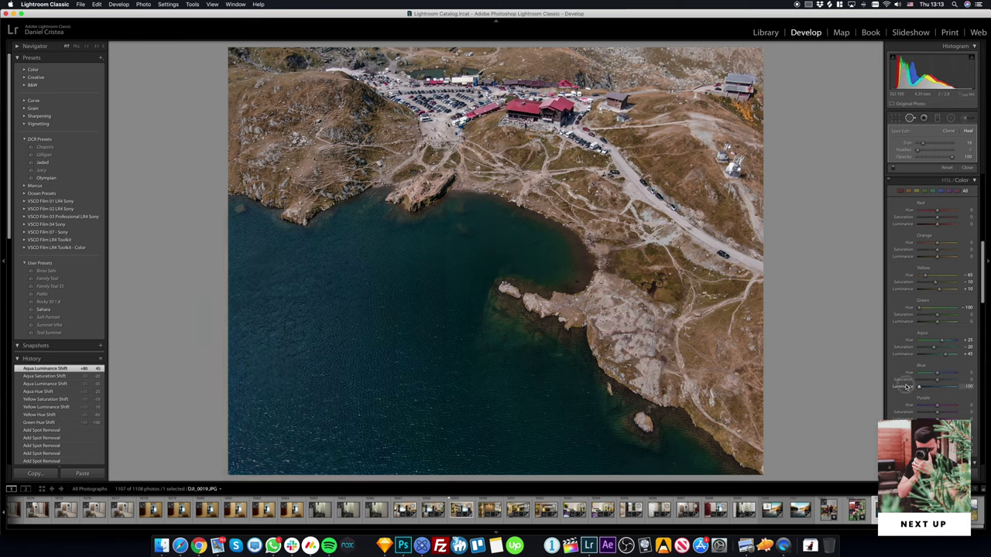
{"action": "left_click_drag", "start_coordinate": [920, 387], "coordinate": [925, 388]}
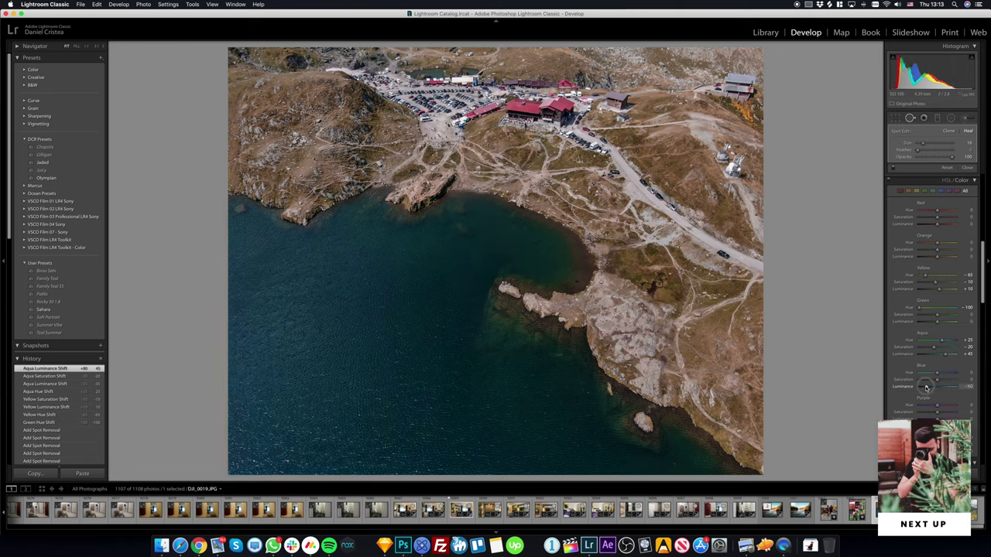
{"action": "left_click_drag", "start_coordinate": [937, 373], "coordinate": [933, 374]}
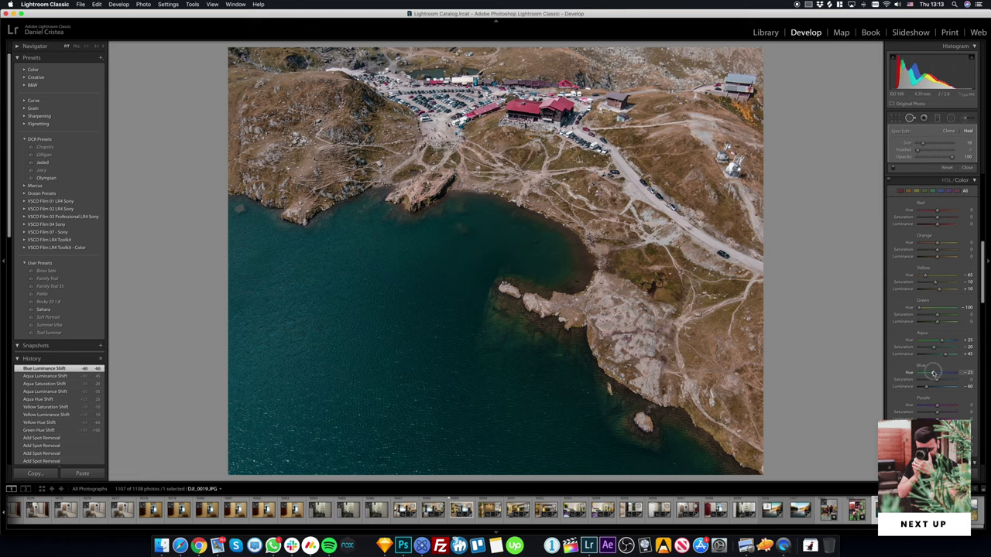
{"action": "left_click_drag", "start_coordinate": [935, 379], "coordinate": [933, 380]}
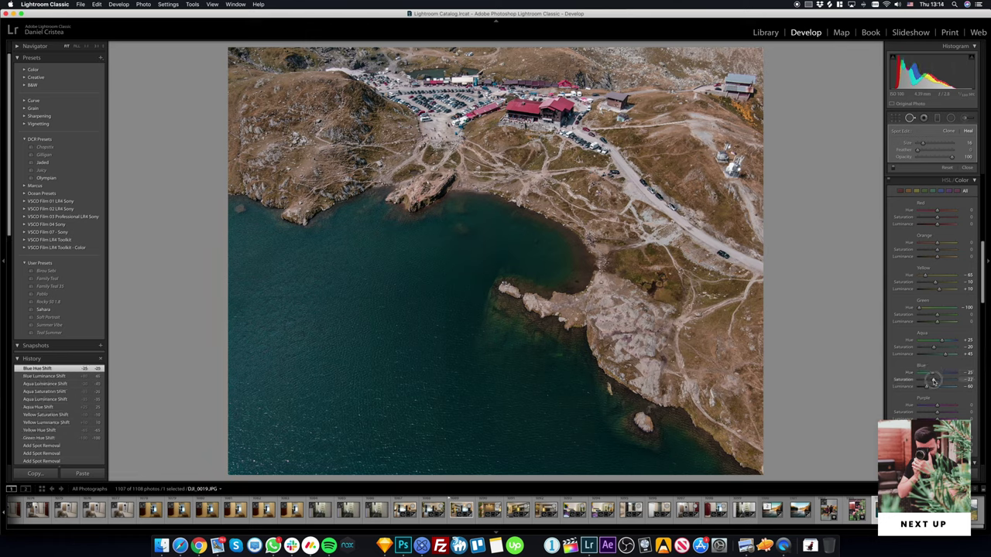
{"action": "left_click_drag", "start_coordinate": [932, 381], "coordinate": [932, 380]}
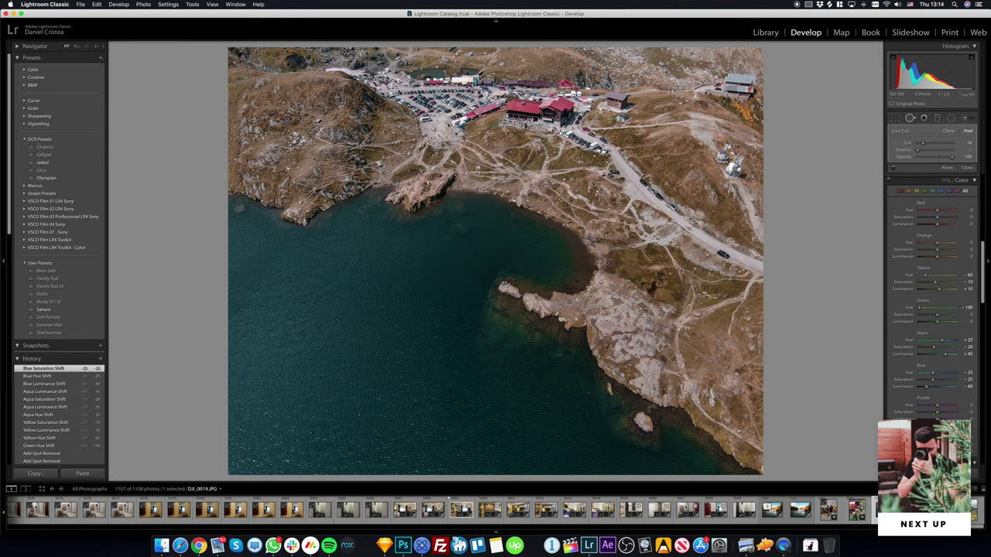
Shift Red hue +45, saturation -10, luminance +20, and raise Orange luminance to +40.
{"action": "left_click_drag", "start_coordinate": [556, 108], "coordinate": [554, 201]}
{"action": "mouse_move", "coordinate": [938, 210]}
{"action": "left_mouse_down"}
{"action": "mouse_move", "coordinate": [947, 211]}
{"action": "mouse_move", "coordinate": [941, 225]}
{"action": "left_mouse_up"}
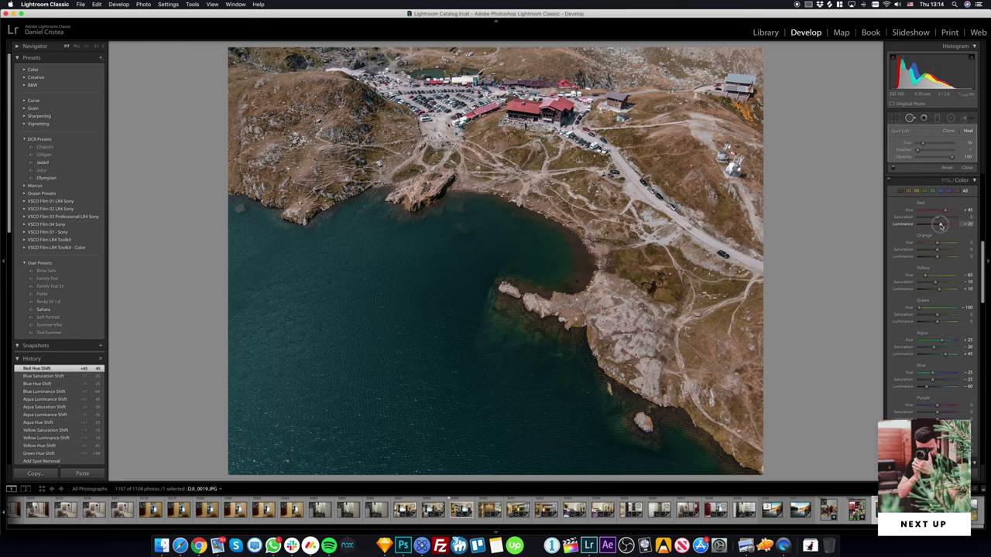
{"action": "left_click_drag", "start_coordinate": [937, 218], "coordinate": [934, 219]}
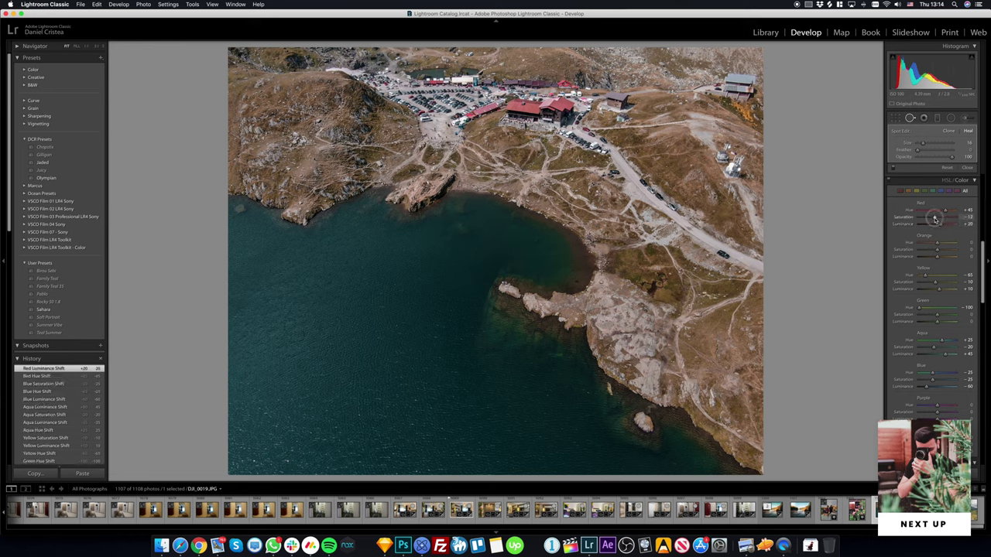
{"action": "left_click_drag", "start_coordinate": [935, 219], "coordinate": [935, 219]}
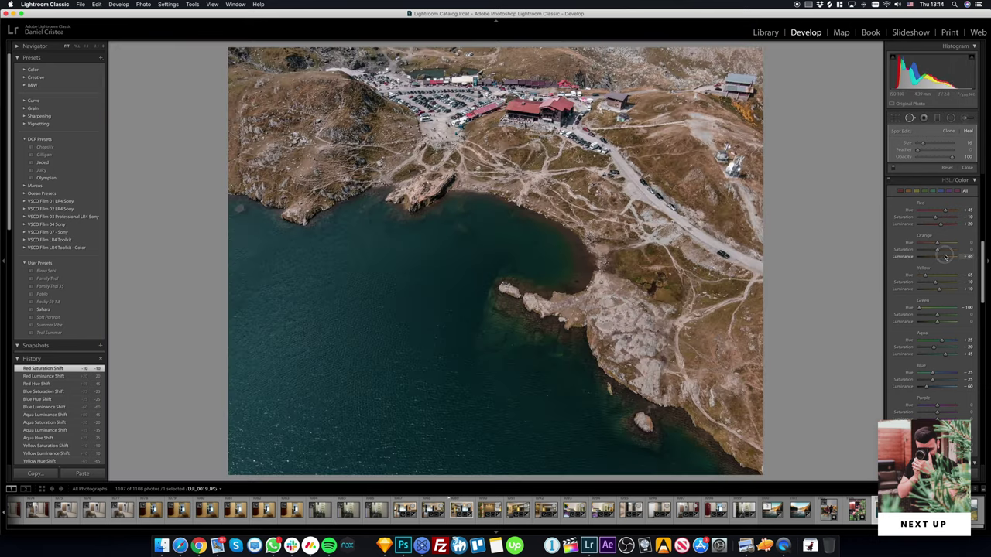
{"action": "left_click_drag", "start_coordinate": [939, 255], "coordinate": [944, 256]}
{"action": "left_click_drag", "start_coordinate": [943, 257], "coordinate": [943, 256]}
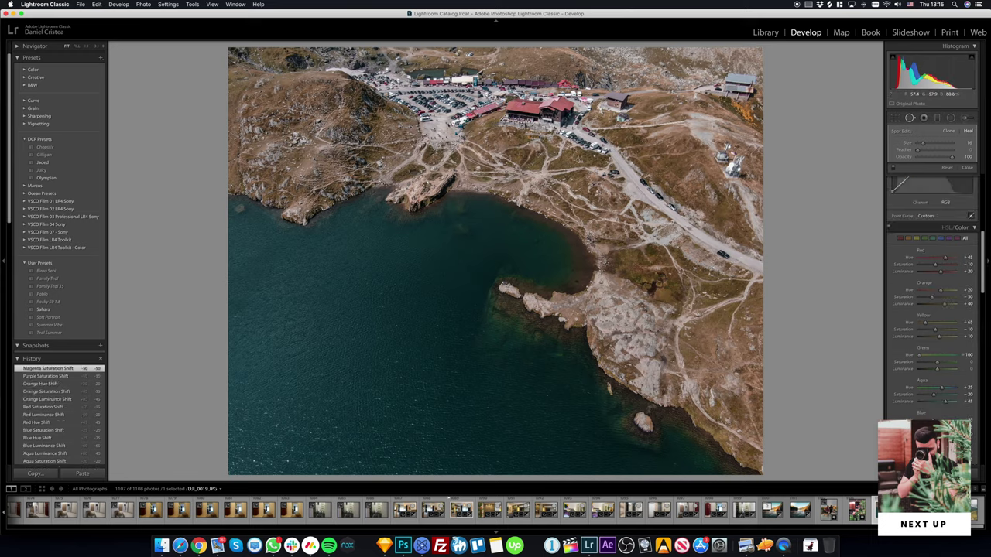
Paint a -25 saturation brush over the orange bushes beside the upper-right building.
{"action": "key", "text": "z"}
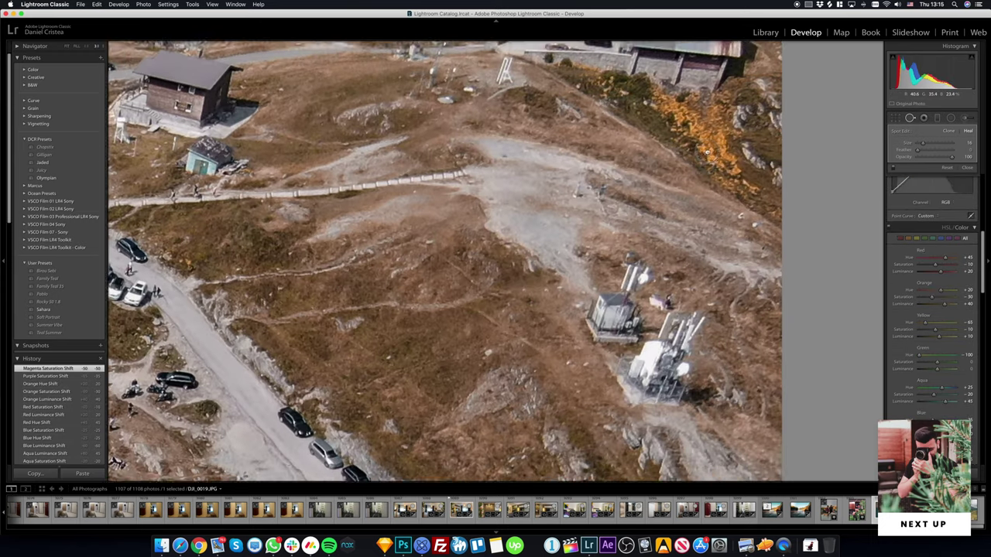
{"action": "key", "text": "k"}
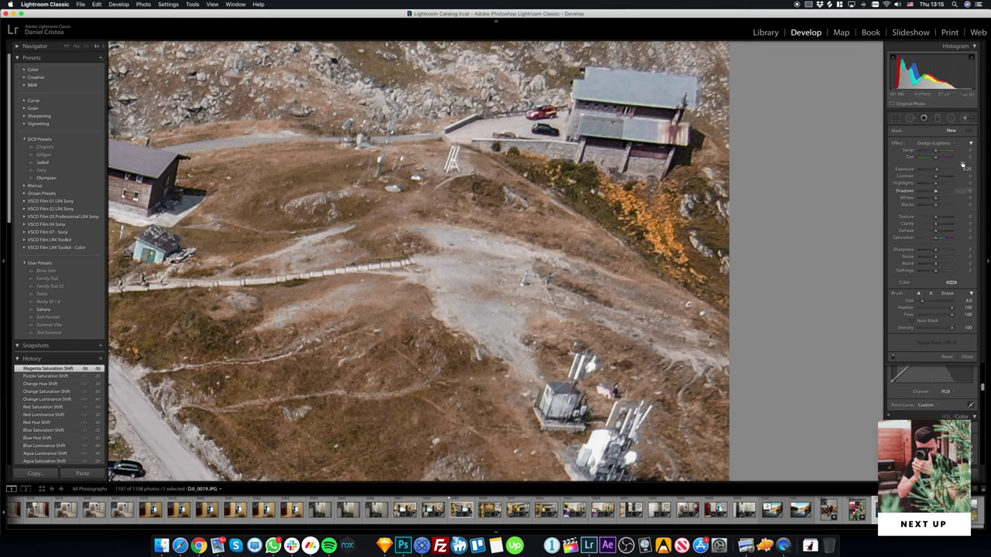
{"action": "left_click", "coordinate": [941, 143]}
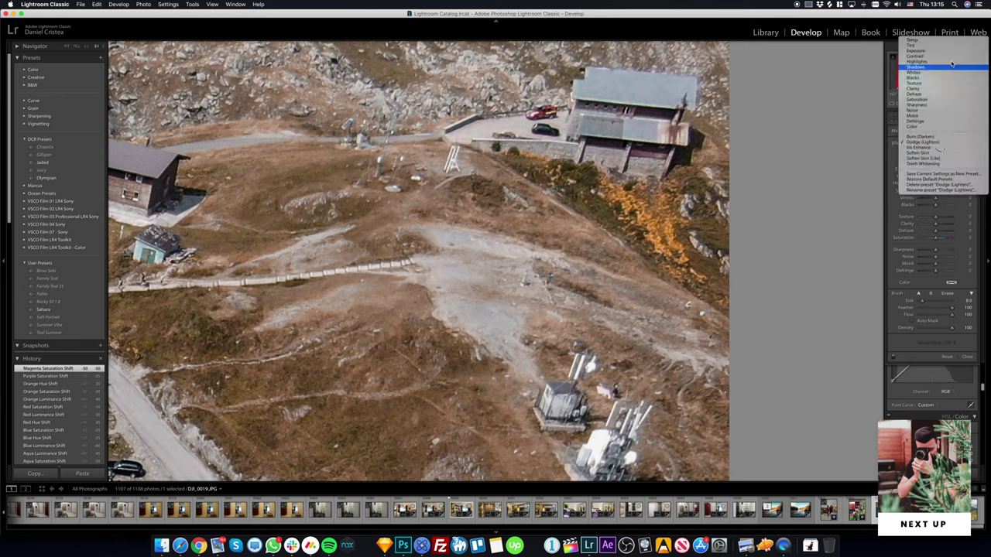
{"action": "left_click", "coordinate": [928, 99]}
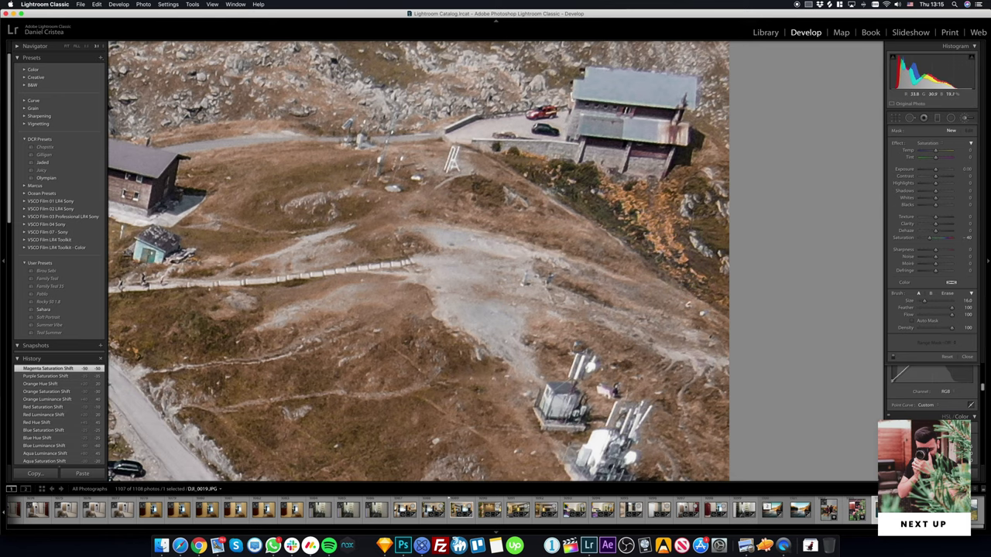
{"action": "left_click", "coordinate": [554, 179]}
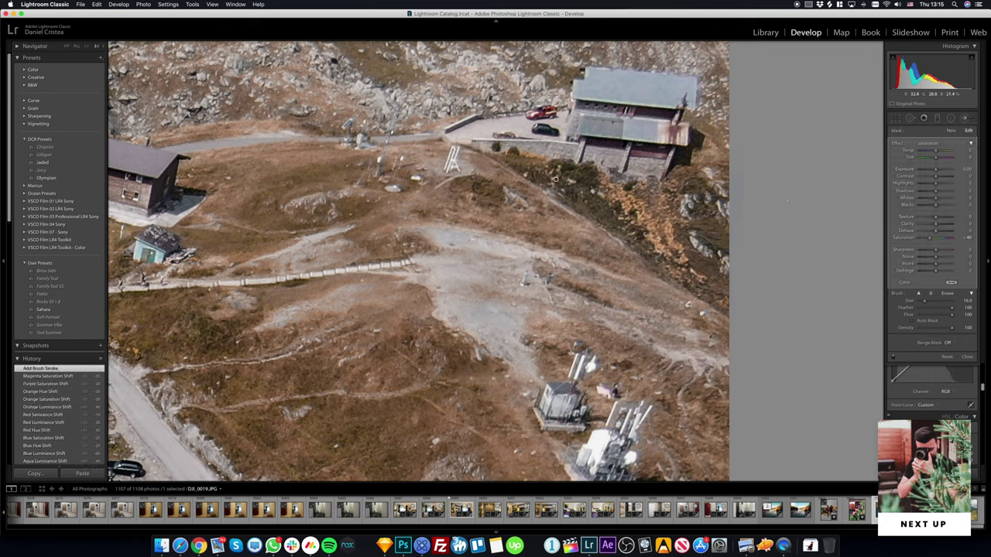
{"action": "left_click_drag", "start_coordinate": [929, 237], "coordinate": [934, 241]}
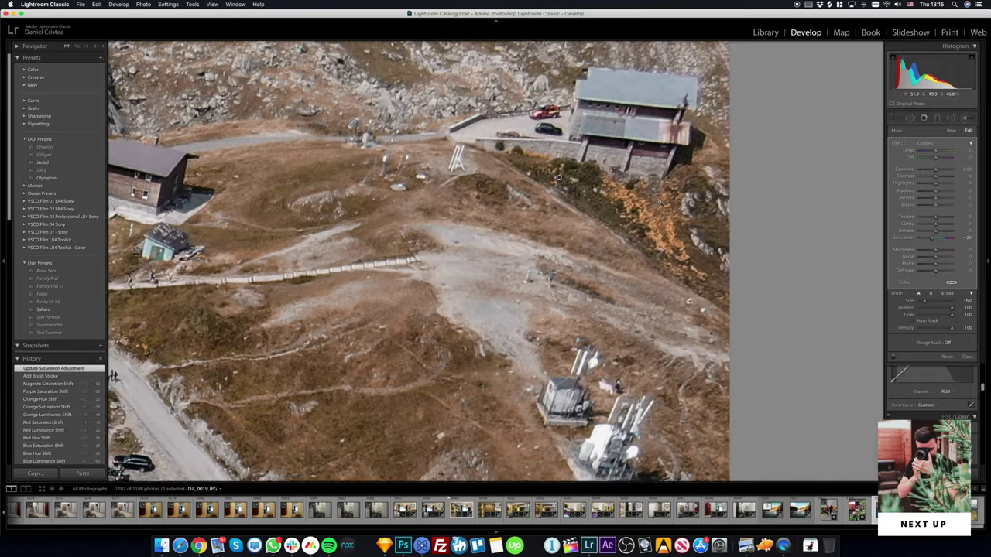
{"action": "key", "text": "z"}
{"action": "left_click", "coordinate": [967, 357]}
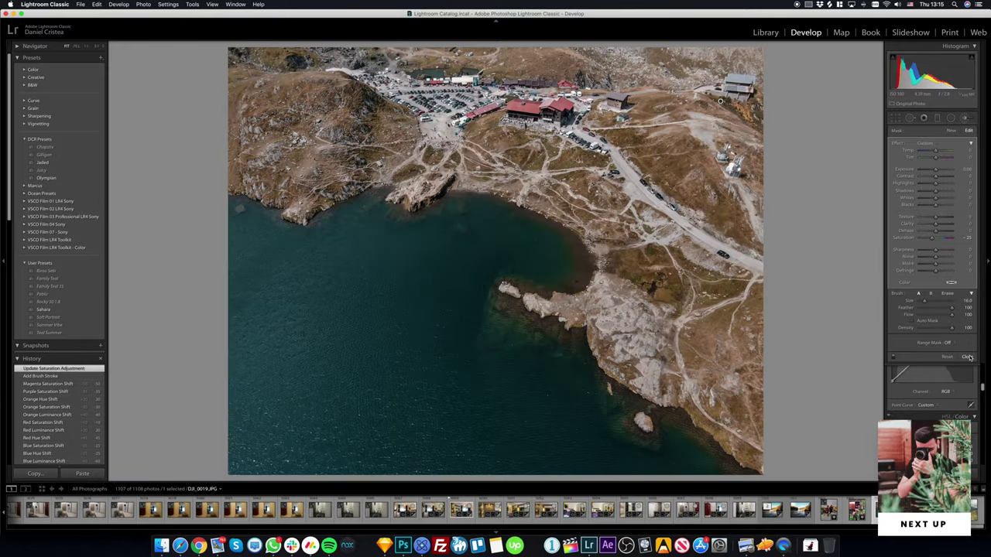
{"action": "scroll", "coordinate": [925, 294], "scroll_direction": "down", "scroll_amount": 3}
Tint split-toning shadows at hue 10, saturation 5, and shift highlights toward hue 180 at saturation 5.
{"action": "scroll", "coordinate": [921, 296], "scroll_direction": "down", "scroll_amount": 3}
{"action": "scroll", "coordinate": [921, 297], "scroll_direction": "down", "scroll_amount": 2}
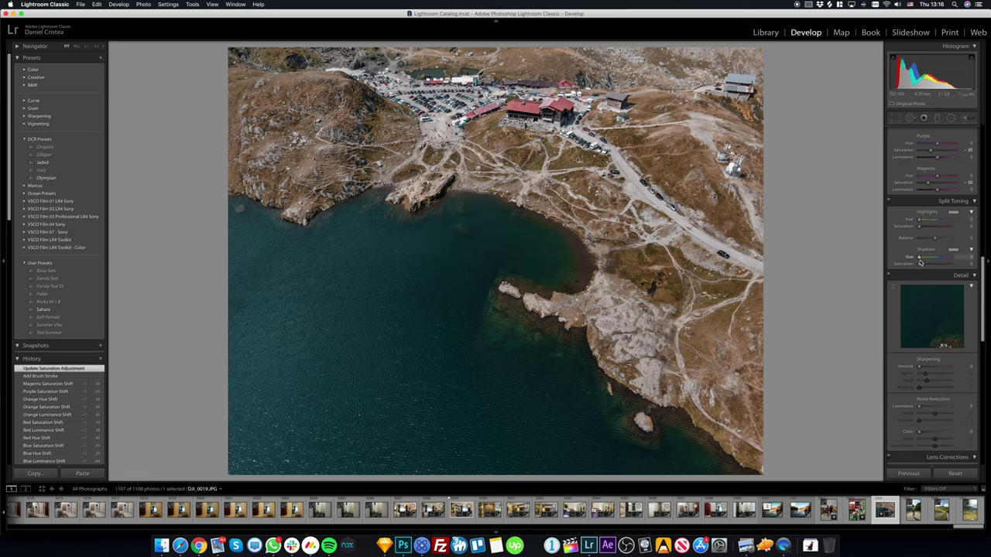
{"action": "left_click", "coordinate": [919, 260]}
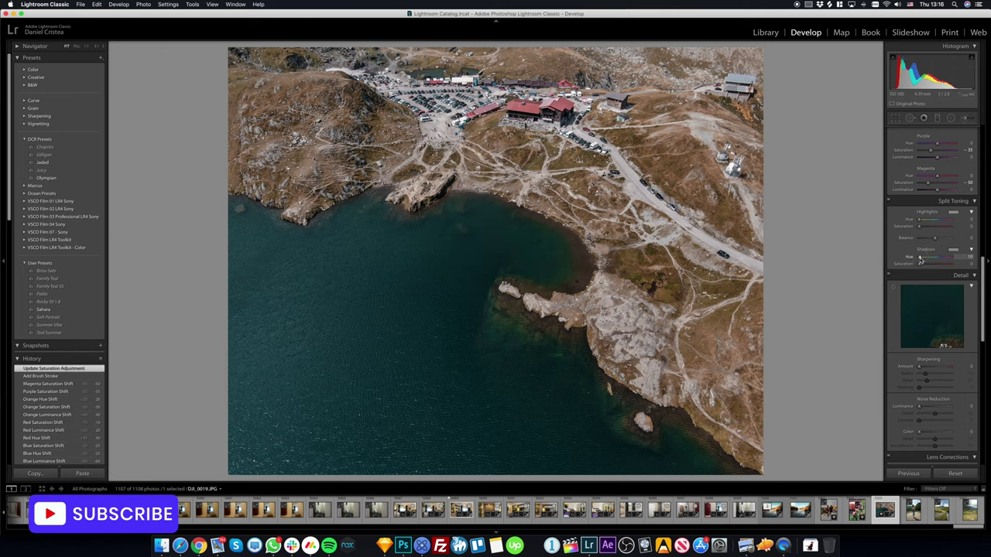
{"action": "left_click_drag", "start_coordinate": [919, 266], "coordinate": [921, 266]}
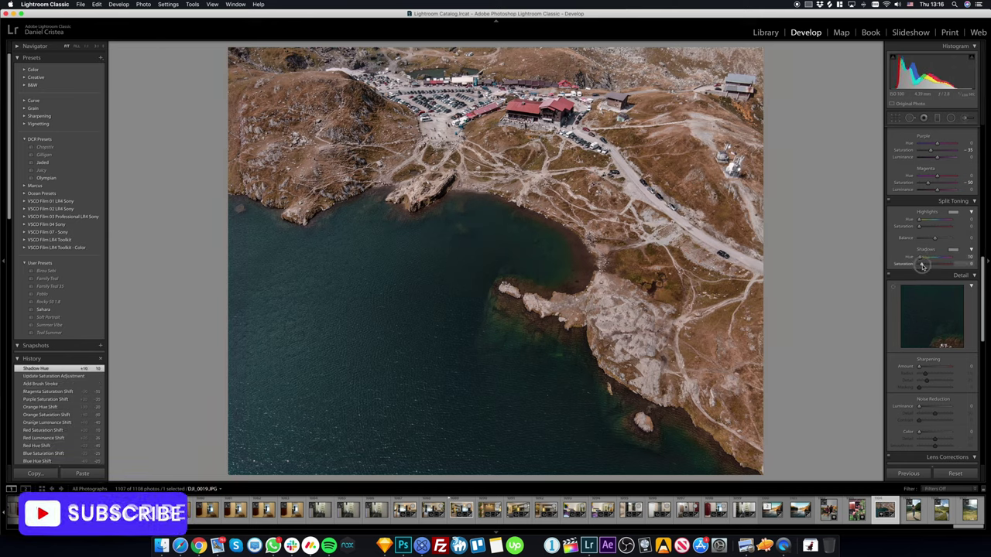
{"action": "left_click_drag", "start_coordinate": [921, 266], "coordinate": [922, 264]}
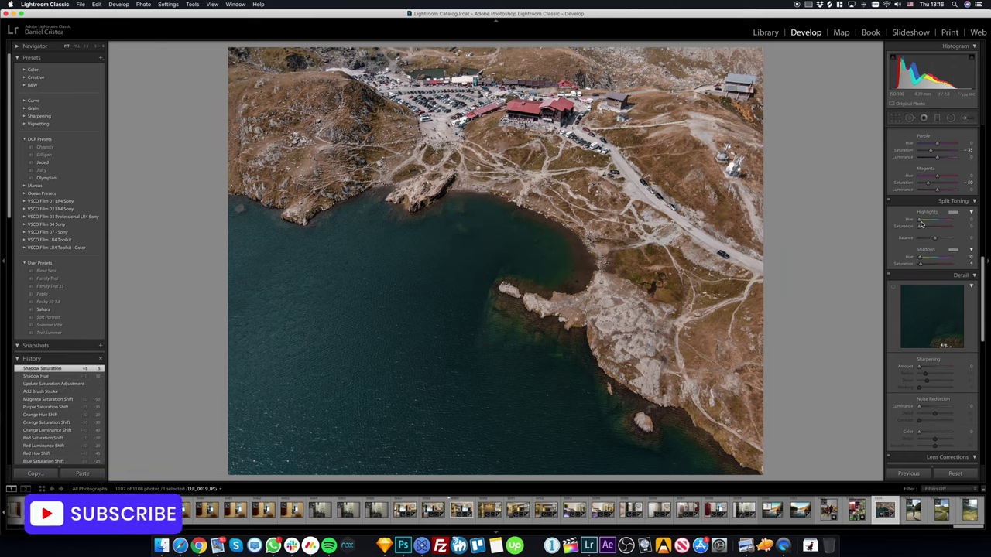
{"action": "left_click_drag", "start_coordinate": [930, 222], "coordinate": [921, 227]}
Toggle split toning off and on repeatedly to compare its effect.
{"action": "left_click", "coordinate": [889, 201]}
{"action": "left_click", "coordinate": [889, 202]}
{"action": "left_click", "coordinate": [889, 201]}
{"action": "left_click", "coordinate": [889, 201]}
{"action": "left_click", "coordinate": [889, 201]}
{"action": "left_click", "coordinate": [888, 201]}
{"action": "left_click", "coordinate": [888, 202]}
{"action": "left_click", "coordinate": [888, 201]}
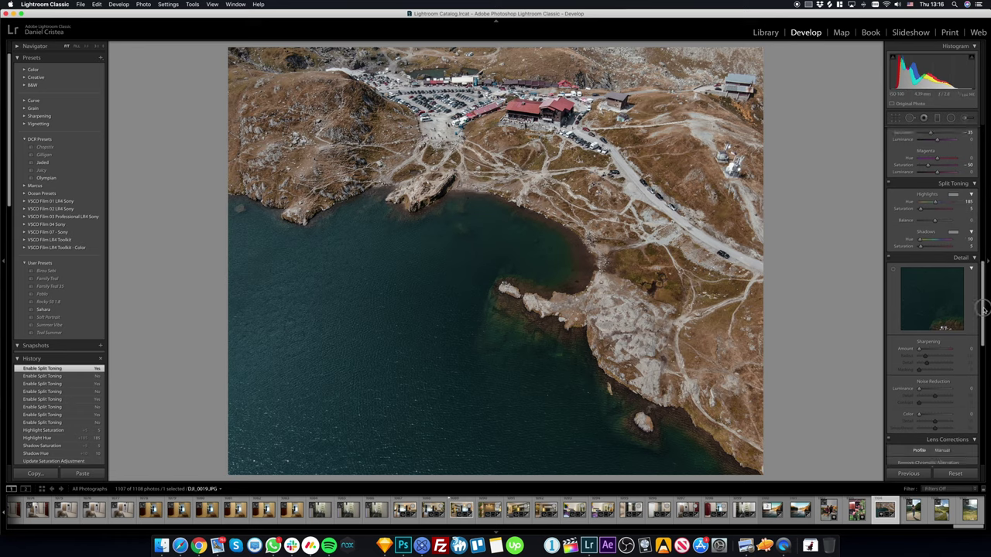
{"action": "left_click_drag", "start_coordinate": [985, 302], "coordinate": [983, 330]}
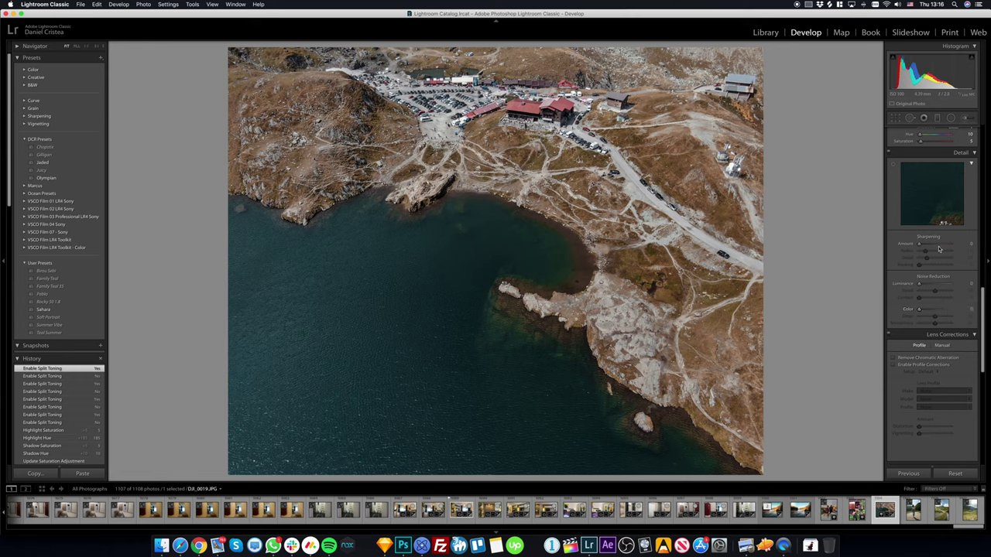
Add a -20 post-crop vignette and grain at 15, then compare with the original.
{"action": "left_click_drag", "start_coordinate": [981, 317], "coordinate": [984, 411]}
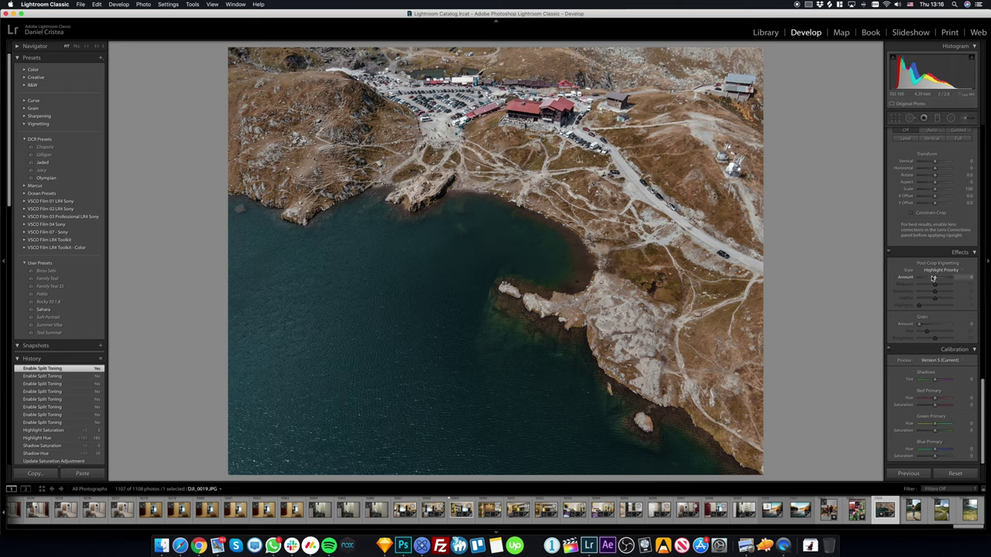
{"action": "left_click_drag", "start_coordinate": [932, 279], "coordinate": [931, 280]}
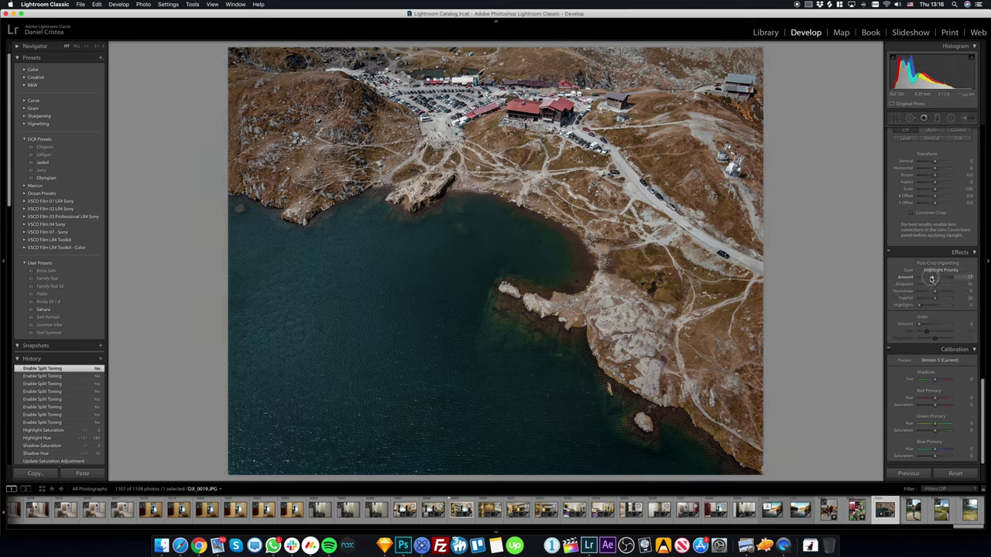
{"action": "left_click_drag", "start_coordinate": [931, 280], "coordinate": [929, 280]}
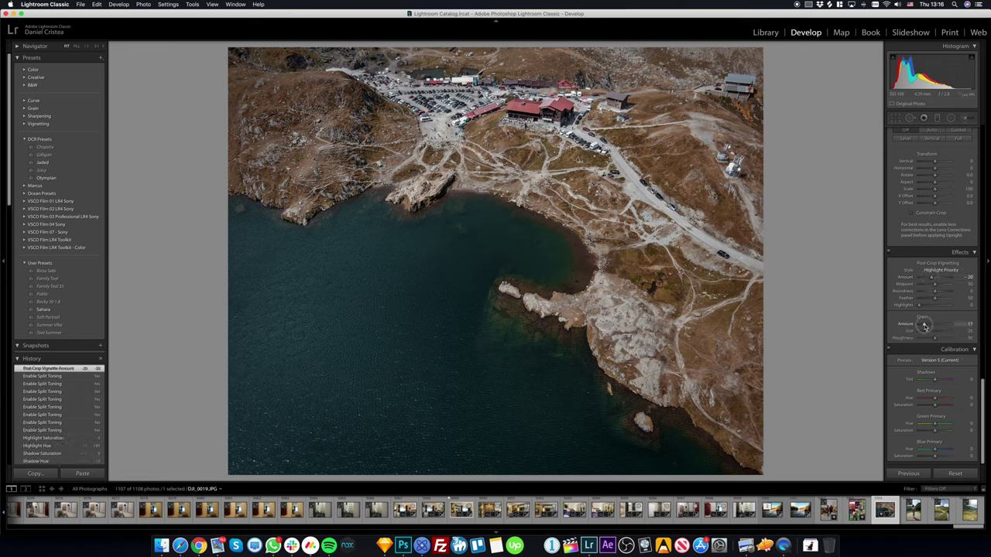
{"action": "left_click_drag", "start_coordinate": [923, 326], "coordinate": [926, 324]}
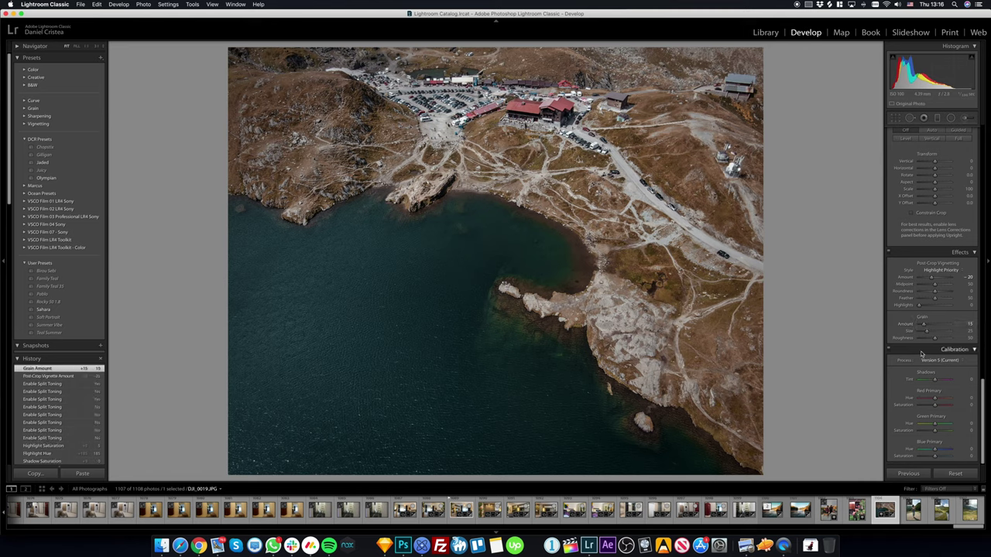
{"action": "key", "text": "backslash"}
{"action": "key", "text": "backslash"}
{"action": "key", "text": "backslash"}
{"action": "key", "text": "backslash"}
{"action": "key", "text": "backslash"}
{"action": "key", "text": "backslash"}
{"action": "key", "text": "backslash"}
{"action": "key", "text": "backslash"}
{"action": "key", "text": "backslash"}
{"action": "key", "text": "backslash"}
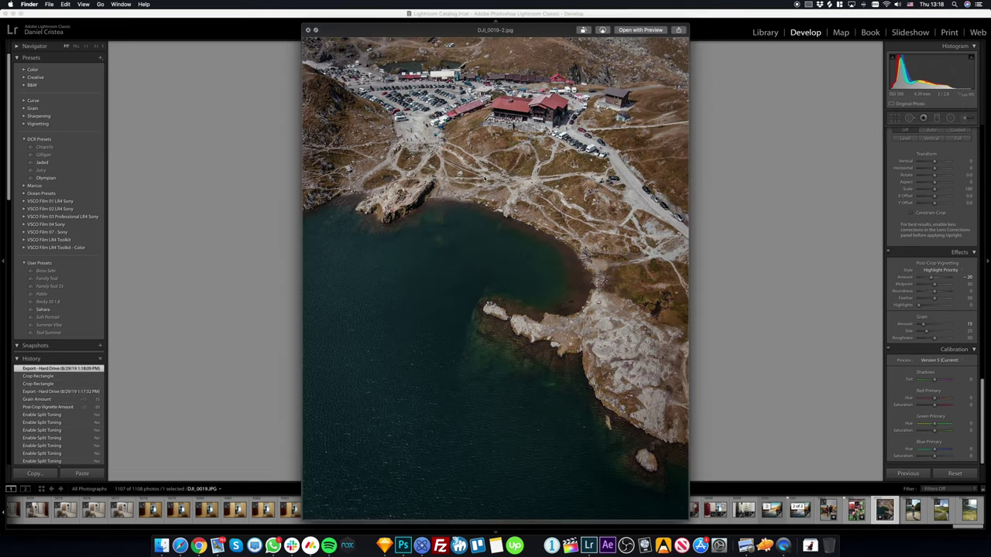
Close the DJI_0019-2.jpg preview and bring up IMG_9992.jpg in Lightroom's Develop module.
{"action": "key", "text": "space"}
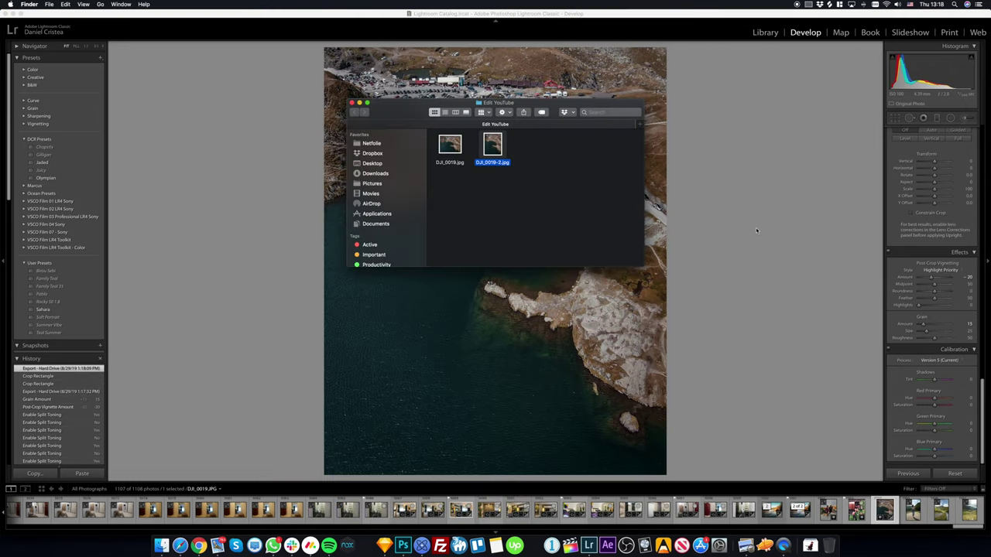
{"action": "left_click", "coordinate": [855, 511]}
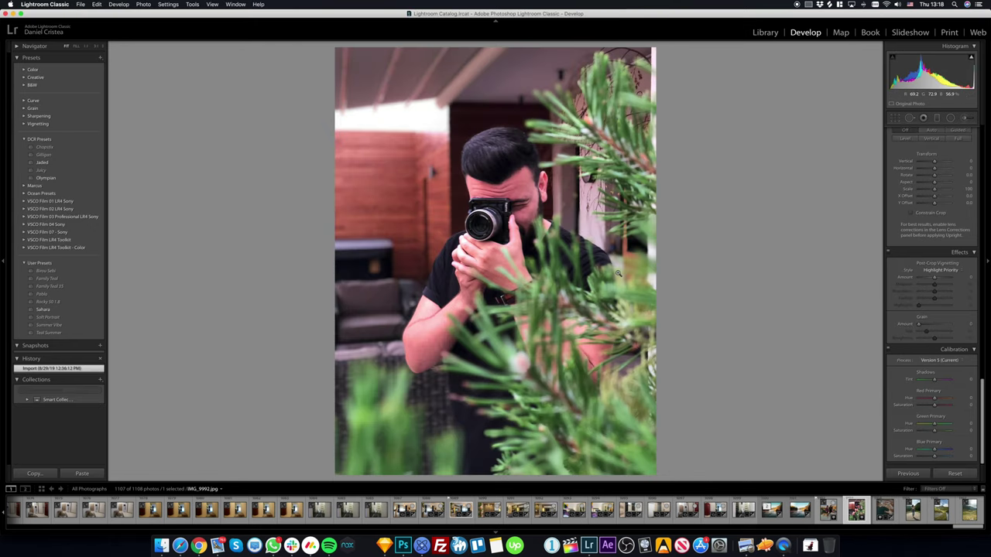
{"action": "left_click", "coordinate": [515, 221]}
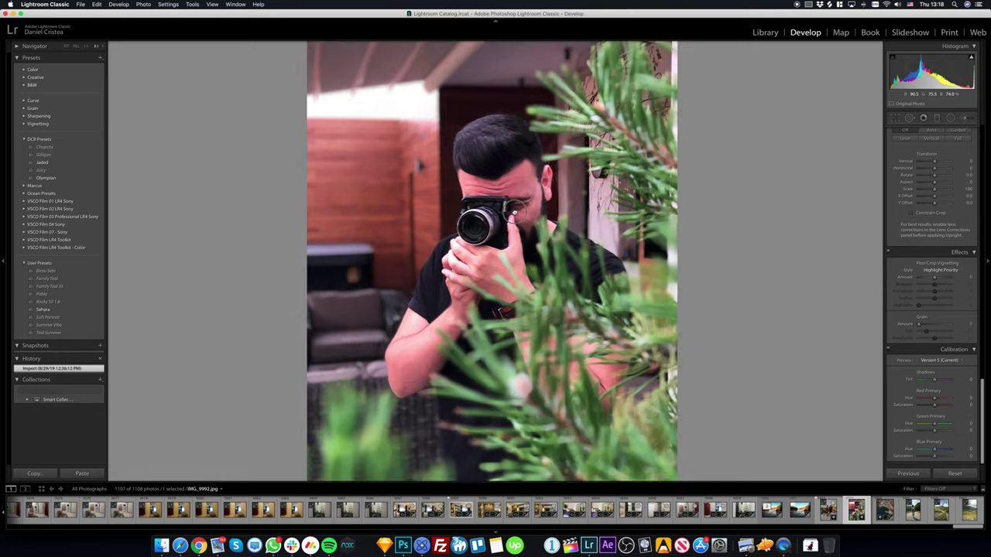
{"action": "left_click", "coordinate": [491, 151]}
{"action": "left_click", "coordinate": [507, 148]}
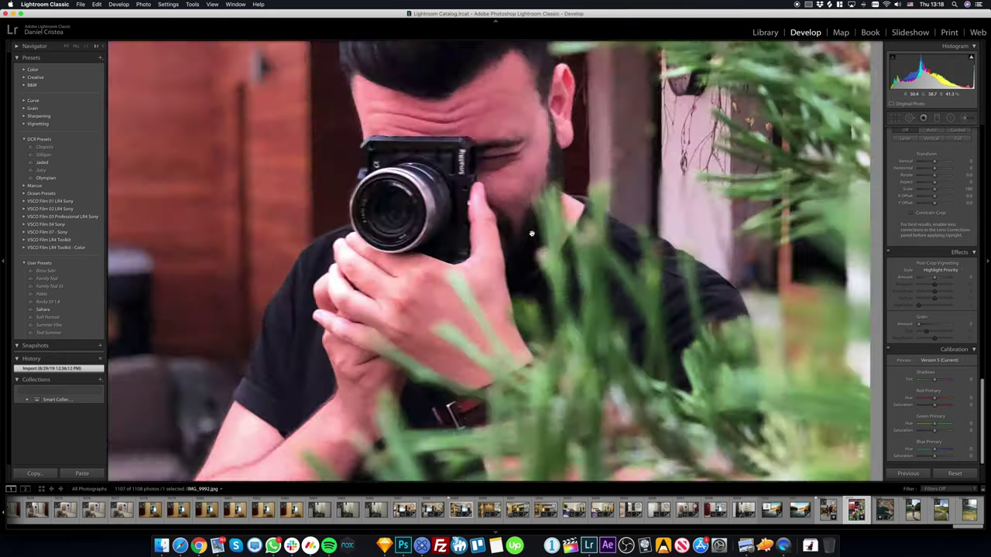
{"action": "left_click", "coordinate": [509, 148]}
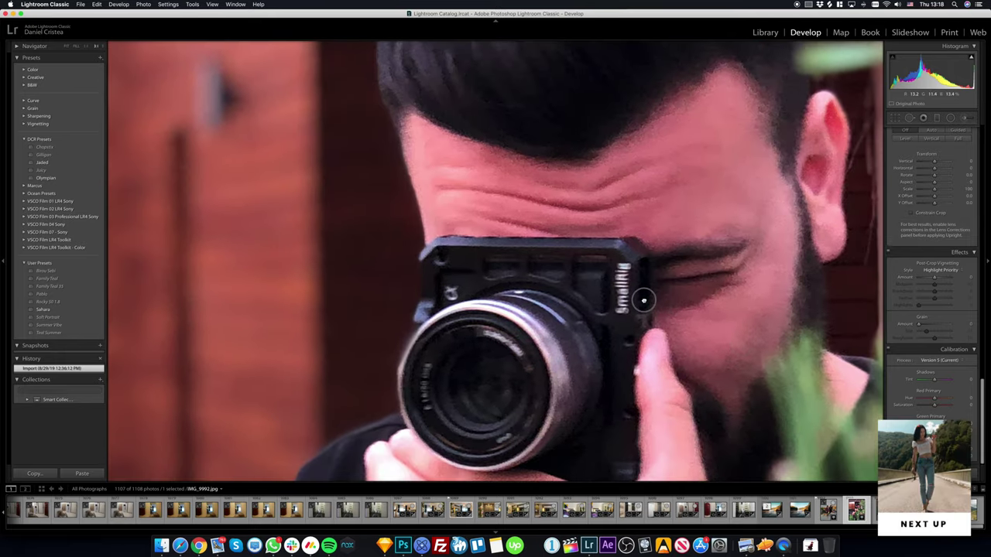
{"action": "left_click", "coordinate": [645, 267]}
{"action": "left_click", "coordinate": [647, 262]}
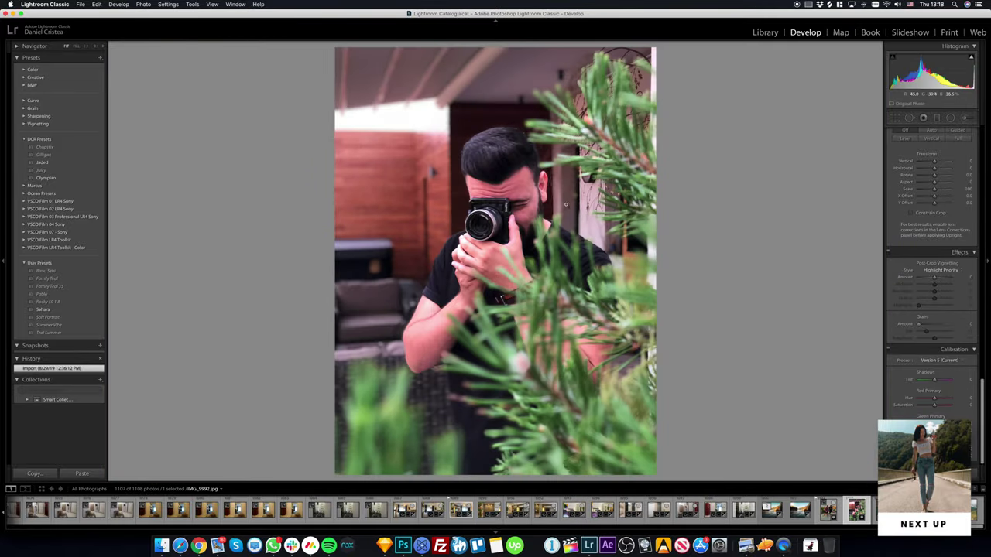
{"action": "left_click_drag", "start_coordinate": [562, 205], "coordinate": [503, 308]}
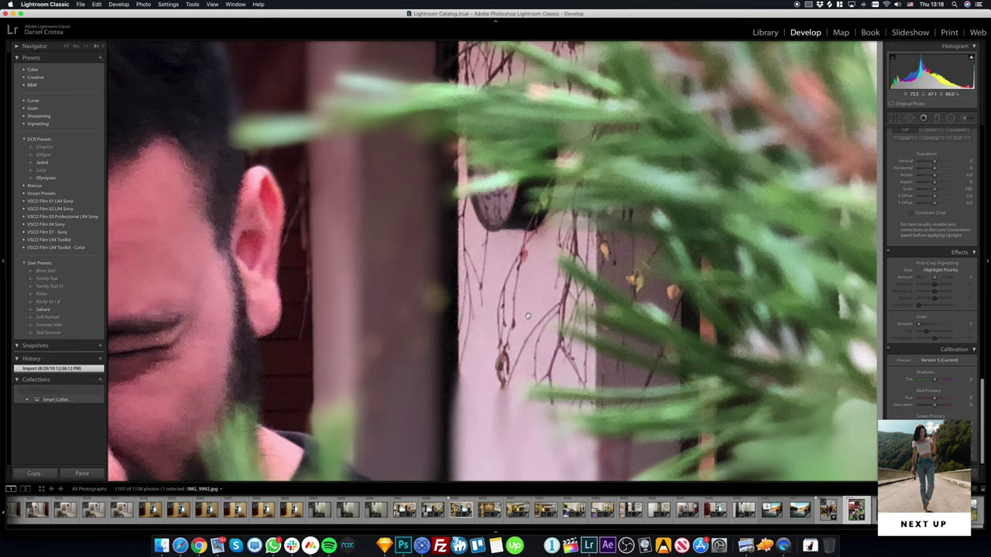
{"action": "left_click_drag", "start_coordinate": [316, 307], "coordinate": [305, 201]}
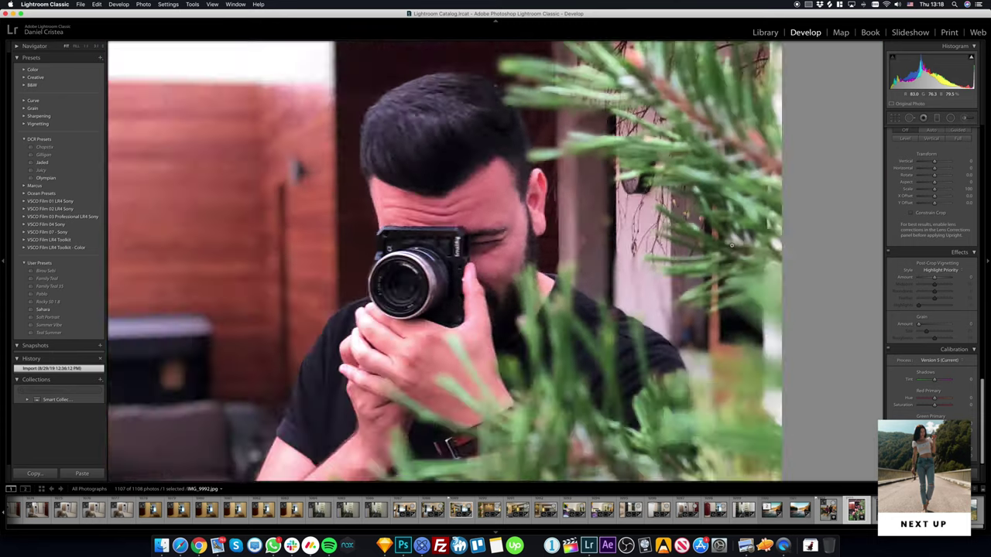
{"action": "left_click", "coordinate": [517, 275]}
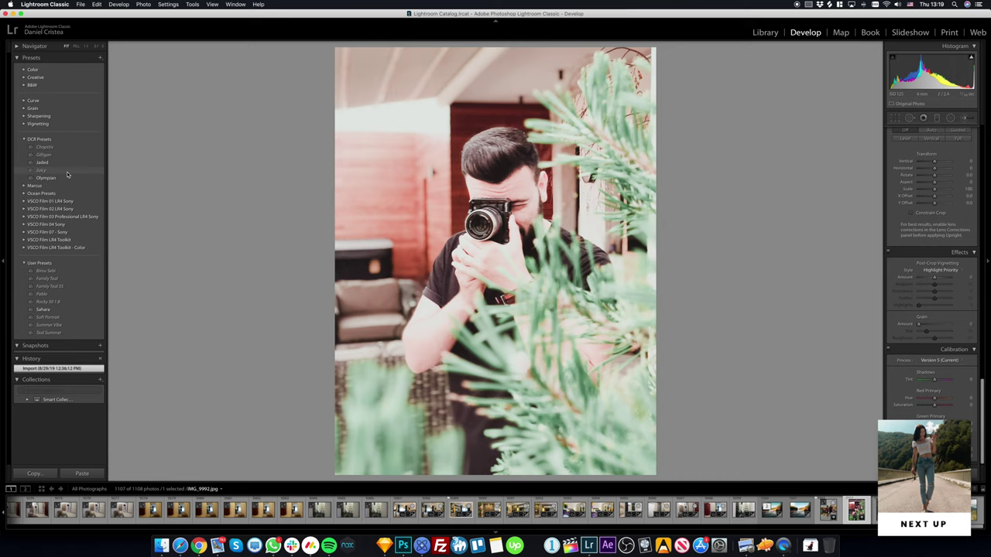
Apply the Juicy preset, bring Exposure back to about +0.05, and start lowering Highlights.
{"action": "left_click", "coordinate": [67, 171]}
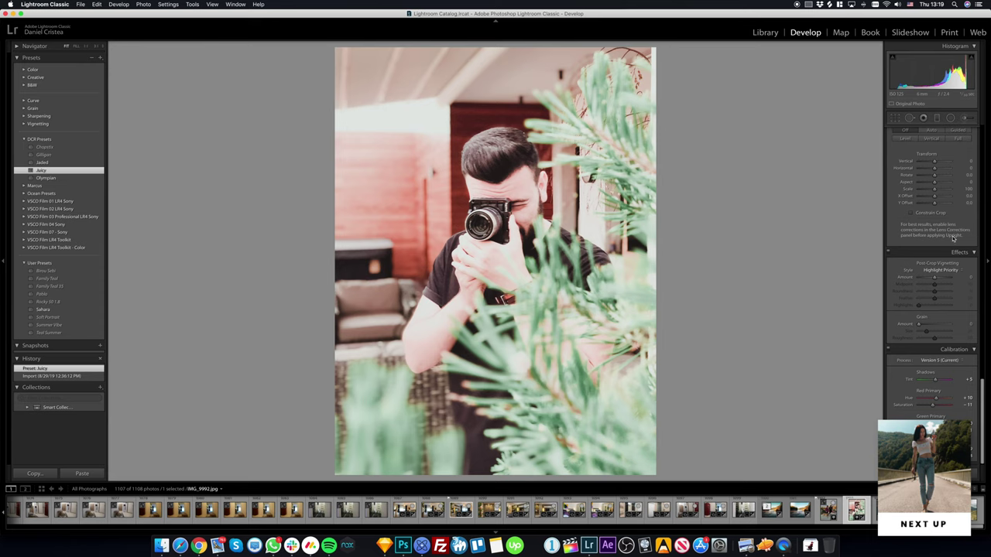
{"action": "scroll", "coordinate": [953, 240], "scroll_direction": "up", "scroll_amount": 15}
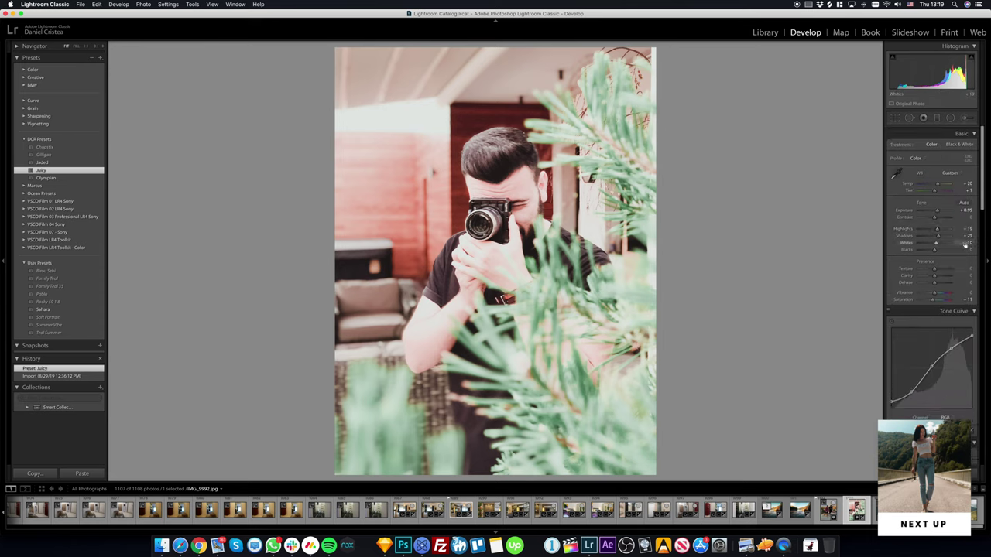
{"action": "double_click", "coordinate": [938, 209]}
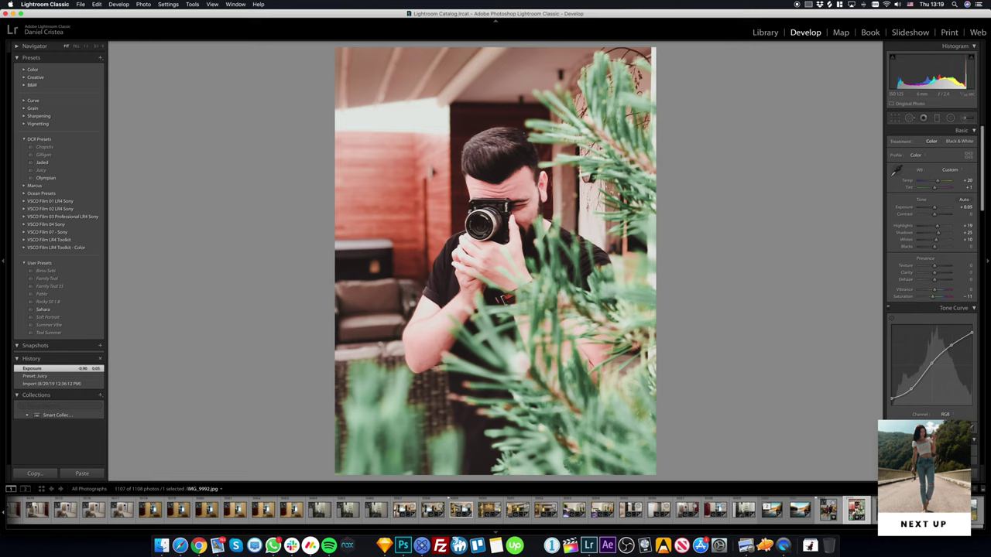
{"action": "left_click", "coordinate": [890, 309]}
{"action": "left_click", "coordinate": [889, 309]}
{"action": "left_click", "coordinate": [889, 309]}
{"action": "left_click", "coordinate": [890, 309]}
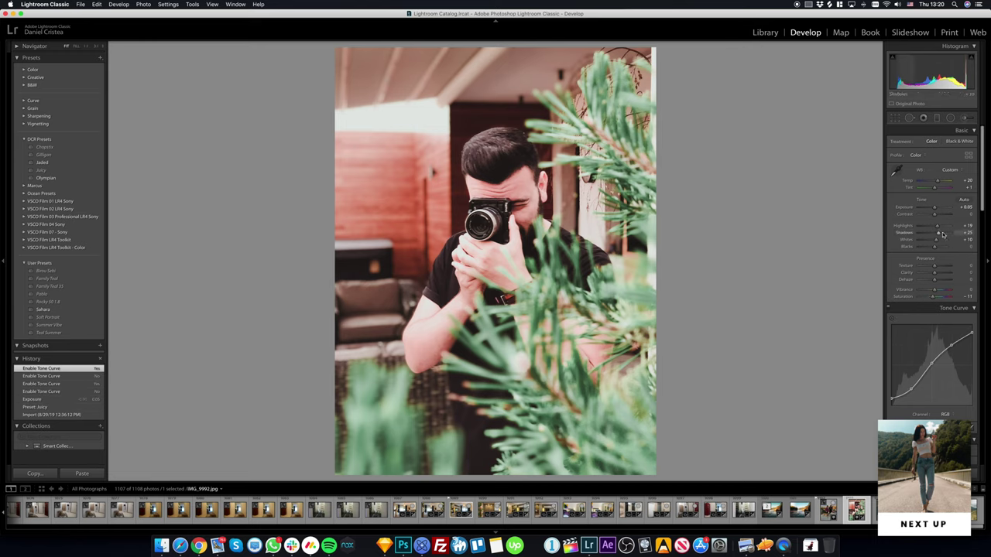
{"action": "left_click_drag", "start_coordinate": [937, 225], "coordinate": [923, 227]}
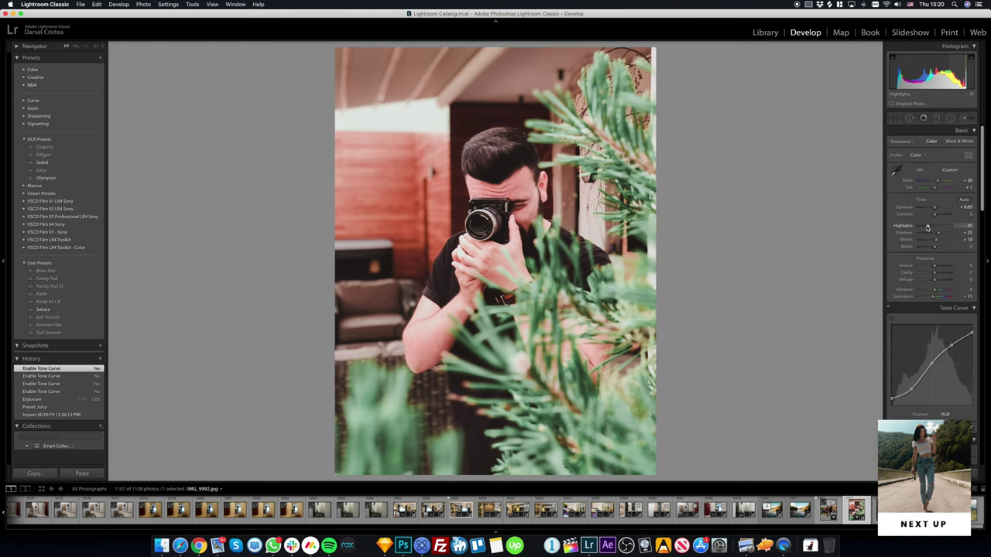
Set sharpening masking to 30, then switch the Detail panel off entirely.
{"action": "scroll", "coordinate": [981, 207], "scroll_direction": "down", "scroll_amount": 3}
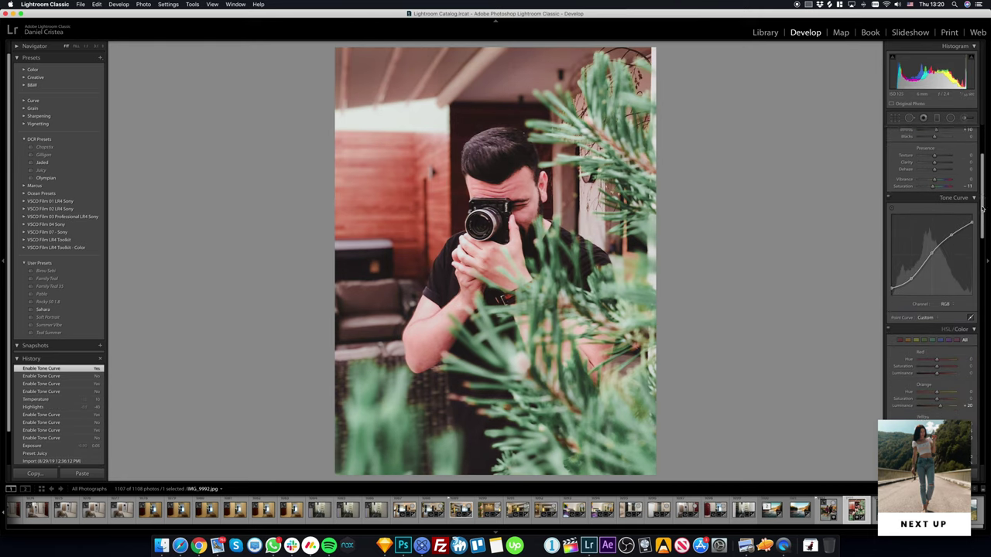
{"action": "left_click_drag", "start_coordinate": [981, 207], "coordinate": [979, 314]}
{"action": "left_click_drag", "start_coordinate": [930, 384], "coordinate": [926, 404]}
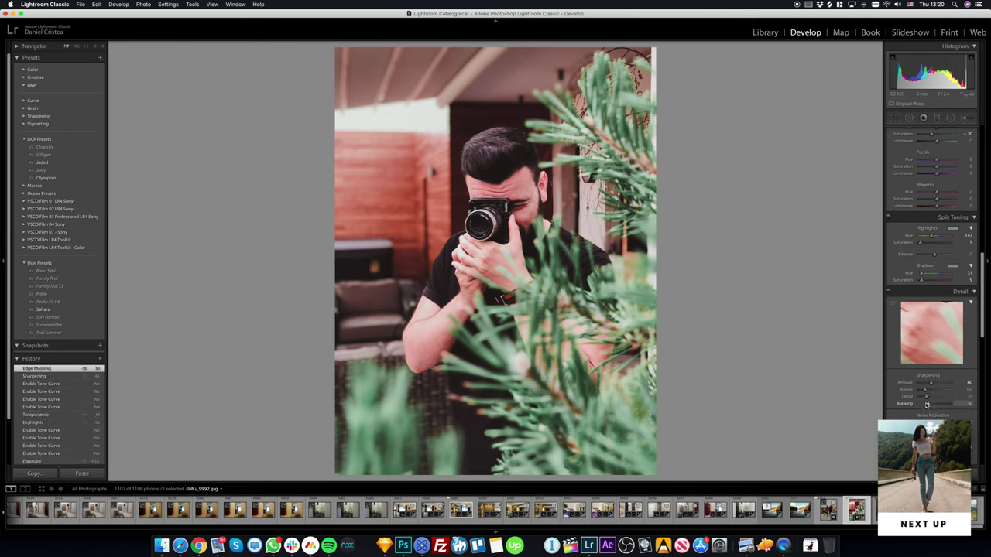
{"action": "left_click_drag", "start_coordinate": [927, 404], "coordinate": [927, 404]}
{"action": "left_click", "coordinate": [889, 292]}
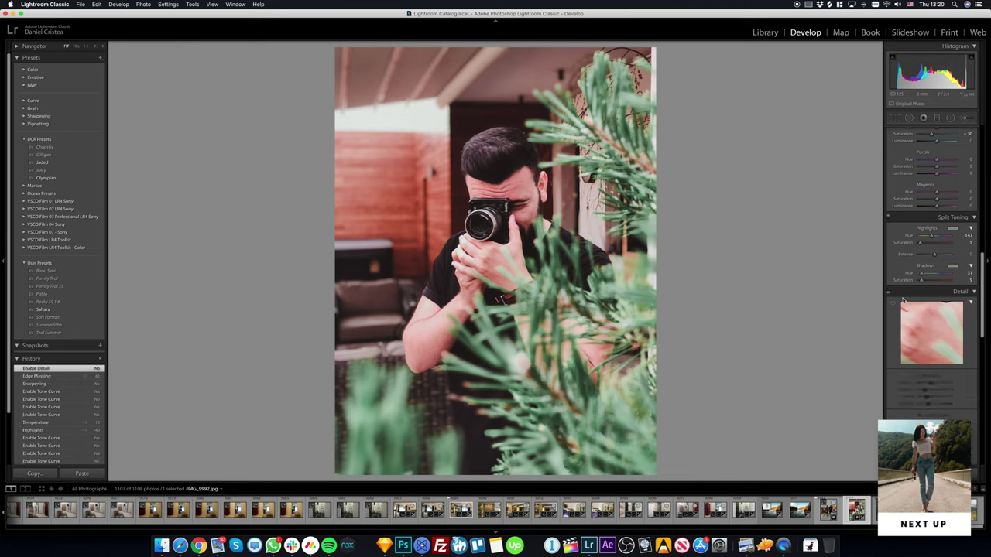
{"action": "scroll", "coordinate": [981, 272], "scroll_direction": "down", "scroll_amount": 1}
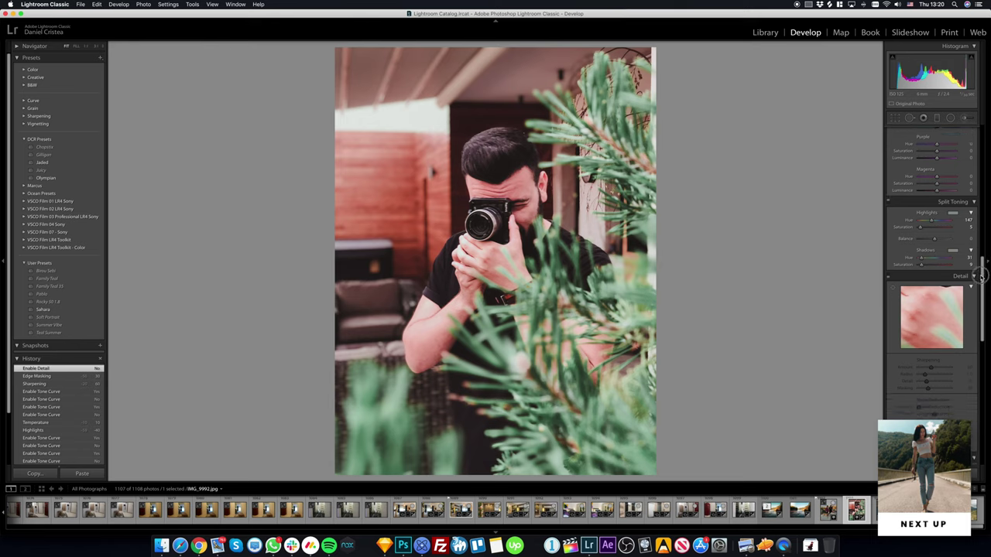
{"action": "scroll", "coordinate": [982, 272], "scroll_direction": "down", "scroll_amount": 1}
{"action": "left_click", "coordinate": [888, 180]}
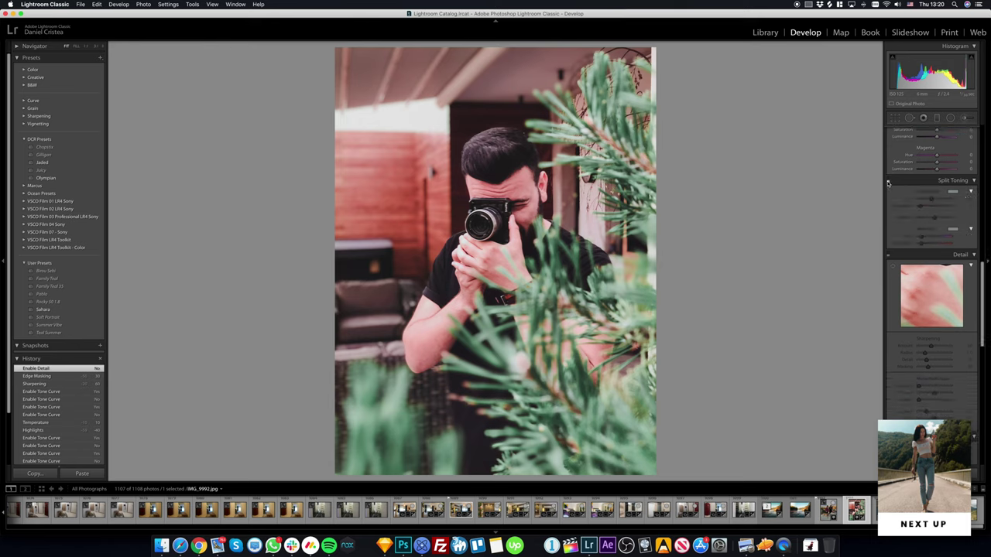
{"action": "left_click", "coordinate": [888, 179]}
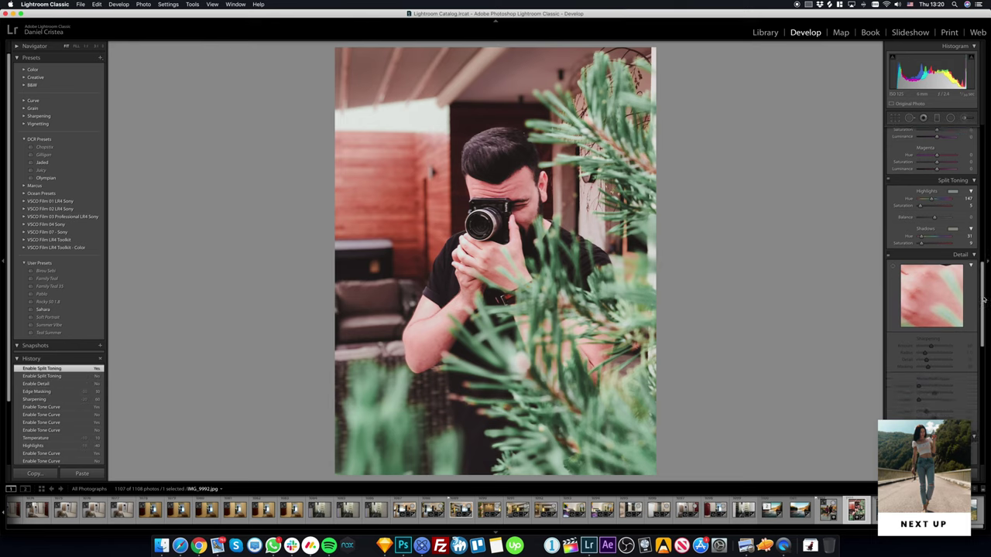
Darken Highlights to -70 and compare the edit against the before view.
{"action": "scroll", "coordinate": [929, 264], "scroll_direction": "up", "scroll_amount": 10}
{"action": "scroll", "coordinate": [914, 251], "scroll_direction": "up", "scroll_amount": 10}
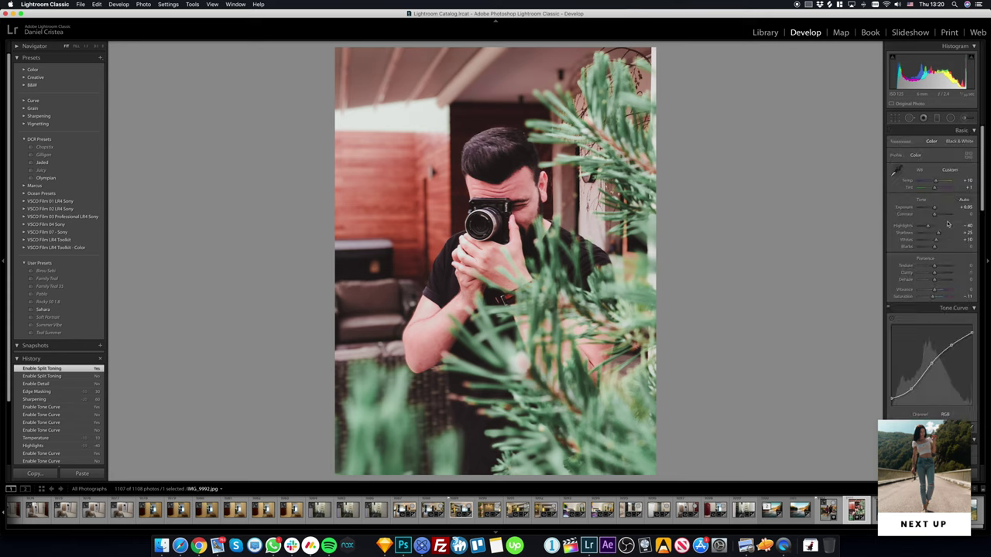
{"action": "left_click_drag", "start_coordinate": [928, 225], "coordinate": [923, 226]}
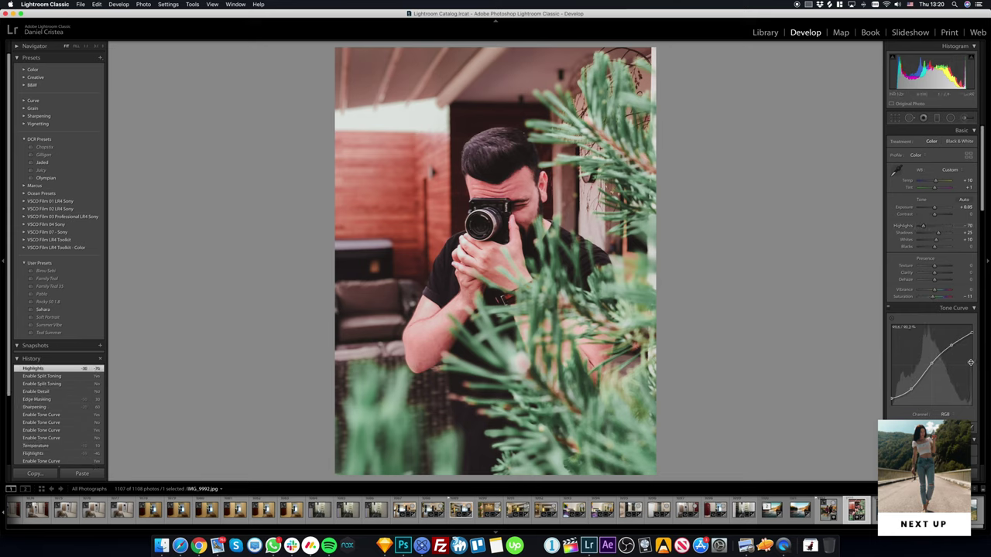
{"action": "key", "text": "backslash"}
{"action": "key", "text": "backslash"}
{"action": "key", "text": "backslash"}
{"action": "key", "text": "backslash"}
{"action": "key", "text": "backslash"}
{"action": "key", "text": "backslash"}
{"action": "key", "text": "backslash"}
{"action": "key", "text": "backslash"}
{"action": "key", "text": "backslash"}
{"action": "key", "text": "backslash"}
{"action": "key", "text": "backslash"}
{"action": "key", "text": "backslash"}
Set the adjustment brush effect to Burn (Darken).
{"action": "key", "text": "k"}
{"action": "left_click", "coordinate": [925, 143]}
{"action": "left_click", "coordinate": [925, 143]}
{"action": "left_click", "coordinate": [925, 143]}
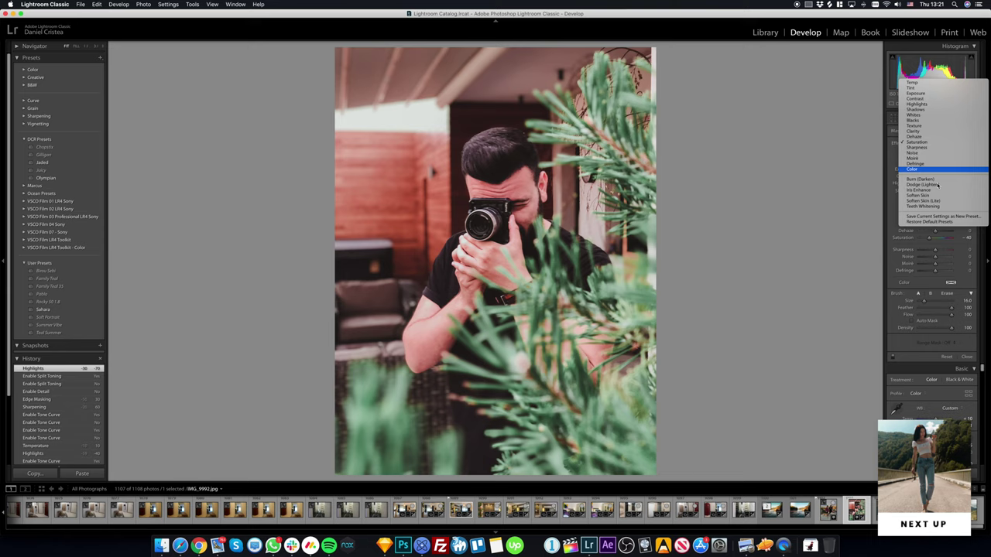
{"action": "left_click", "coordinate": [937, 179]}
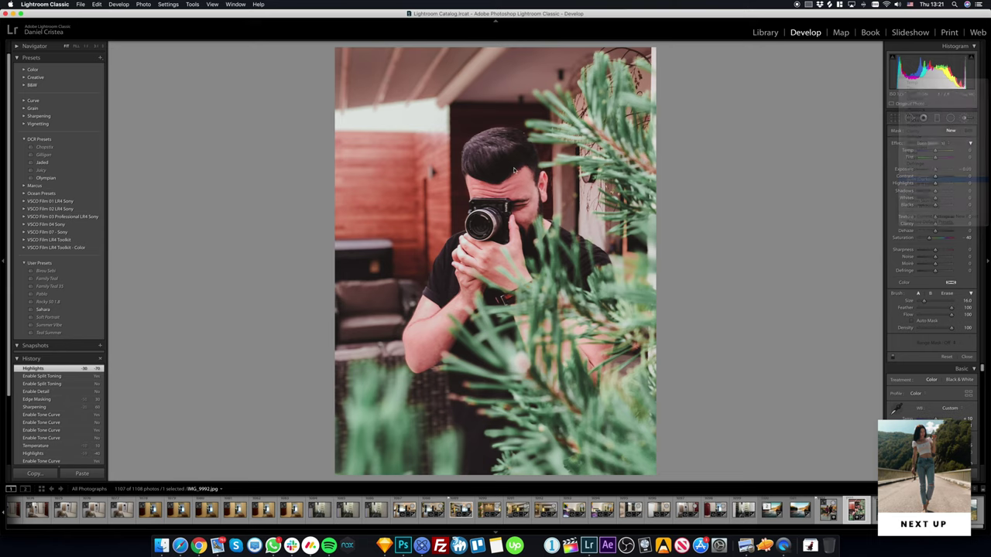
{"action": "scroll", "coordinate": [495, 194], "scroll_direction": "down", "scroll_amount": 5}
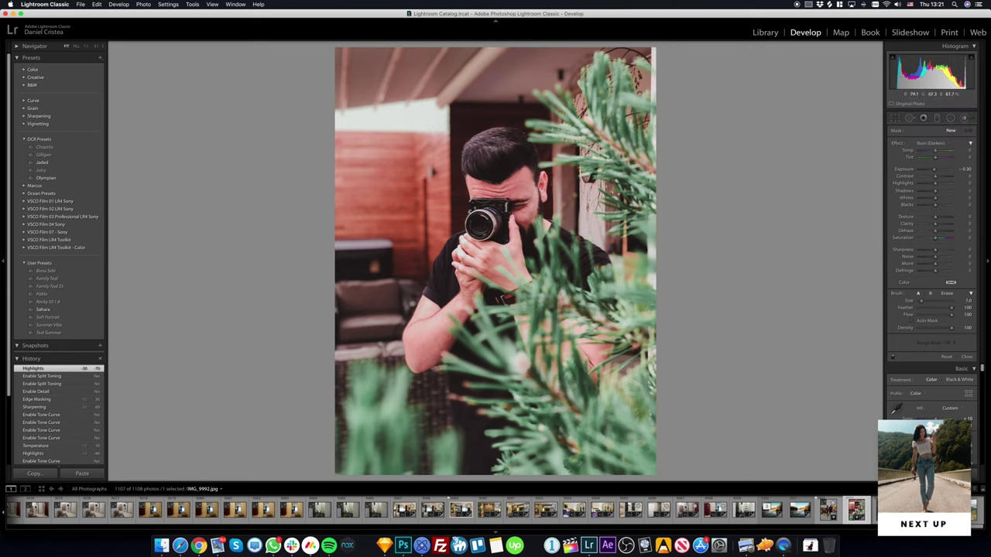
Burn the beard, face, hands and right-side branches, then soften the burn strength.
{"action": "left_click_drag", "start_coordinate": [515, 203], "coordinate": [542, 199]}
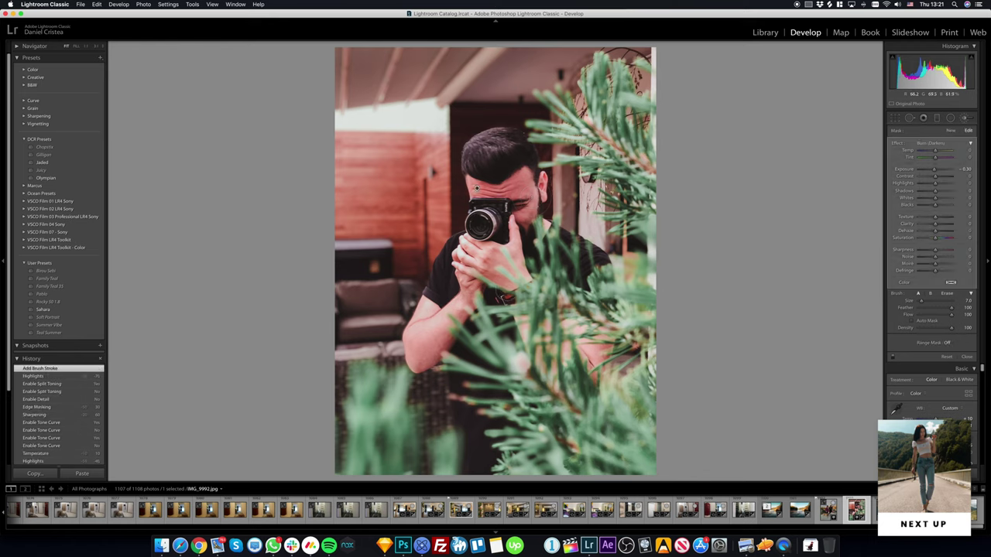
{"action": "left_click_drag", "start_coordinate": [476, 256], "coordinate": [526, 275]}
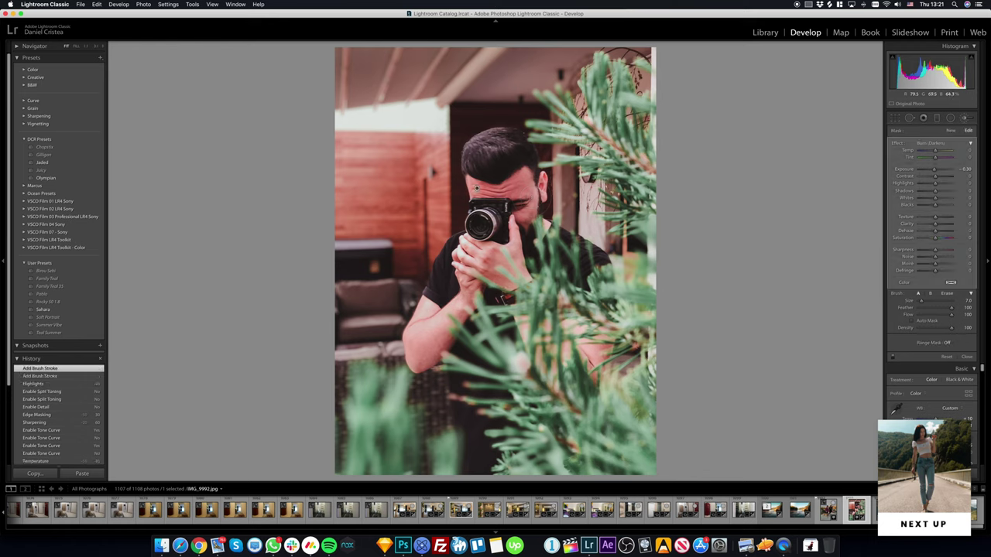
{"action": "left_click_drag", "start_coordinate": [421, 364], "coordinate": [468, 310]}
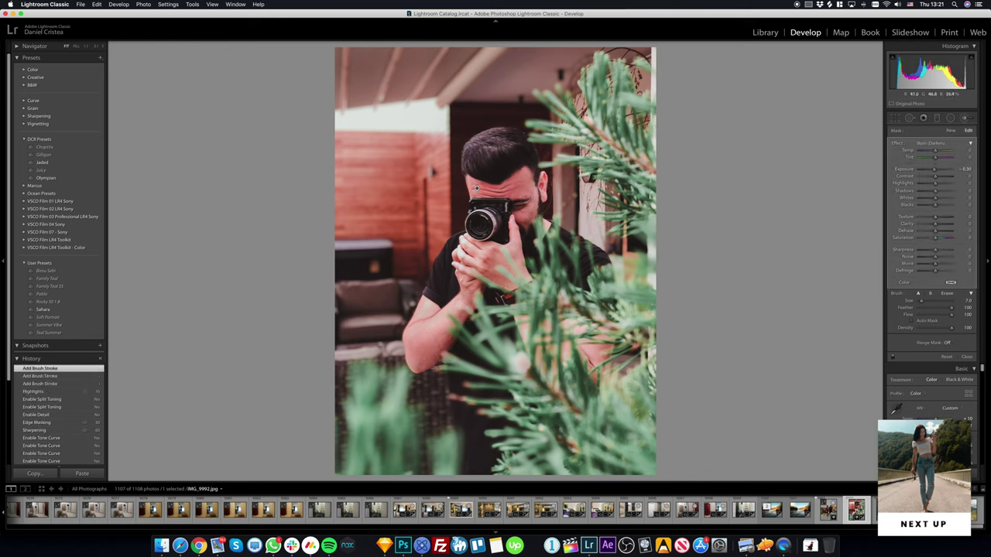
{"action": "left_click_drag", "start_coordinate": [585, 333], "coordinate": [619, 379]}
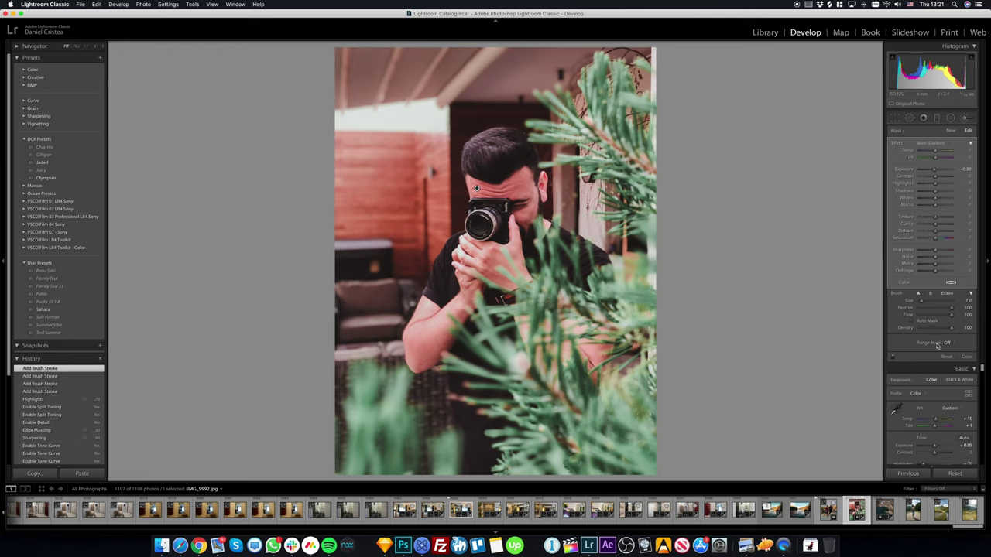
{"action": "left_click_drag", "start_coordinate": [934, 170], "coordinate": [935, 171]}
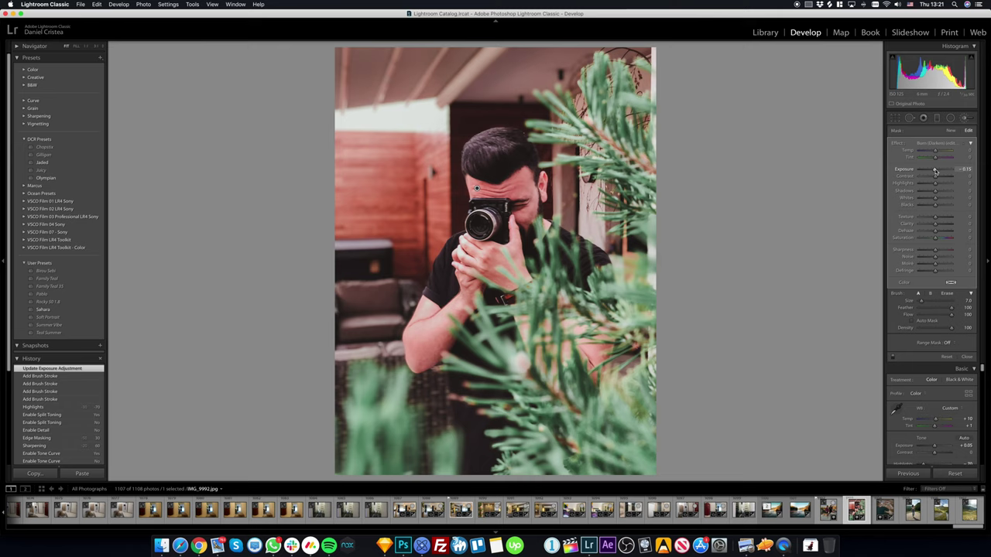
{"action": "left_click", "coordinate": [966, 357]}
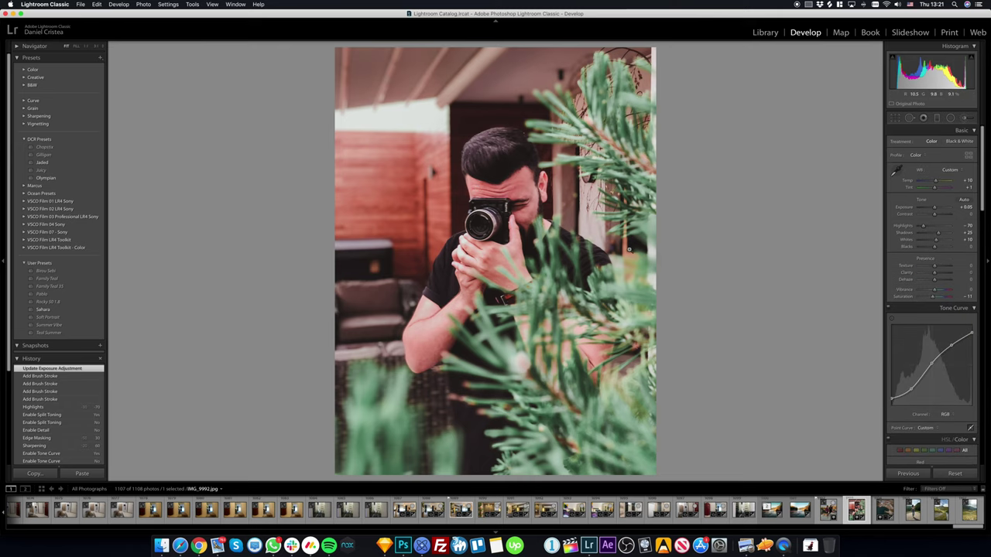
{"action": "key", "text": "backslash"}
{"action": "key", "text": "backslash"}
{"action": "key", "text": "backslash"}
{"action": "key", "text": "backslash"}
{"action": "key", "text": "backslash"}
{"action": "key", "text": "backslash"}
{"action": "key", "text": "backslash"}
{"action": "key", "text": "backslash"}
Briefly open the crop aspect choices, then switch to DCR02951.ARW, the woman-on-the-bridge photo.
{"action": "right_click", "coordinate": [952, 298]}
{"action": "key", "text": "Escape"}
{"action": "key", "text": "r"}
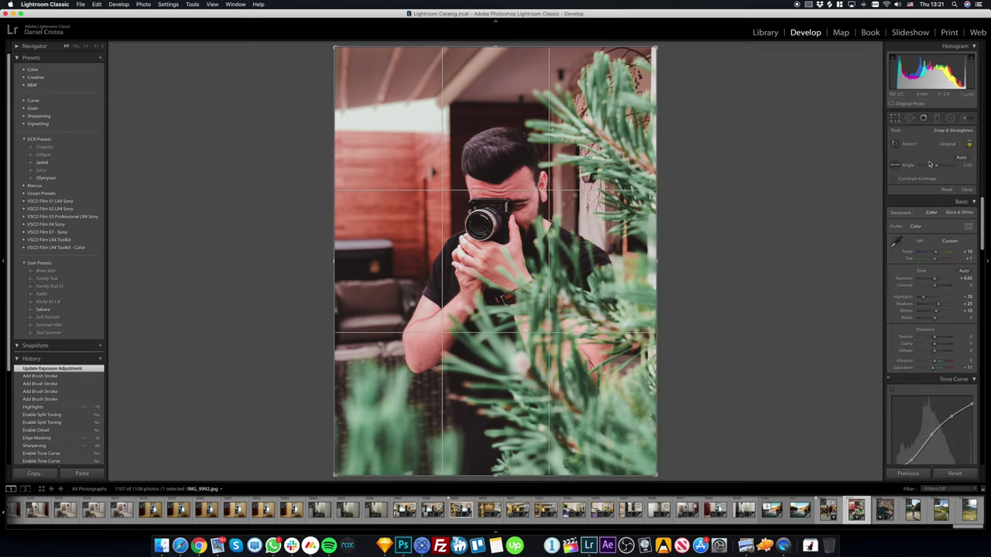
{"action": "left_click", "coordinate": [956, 144]}
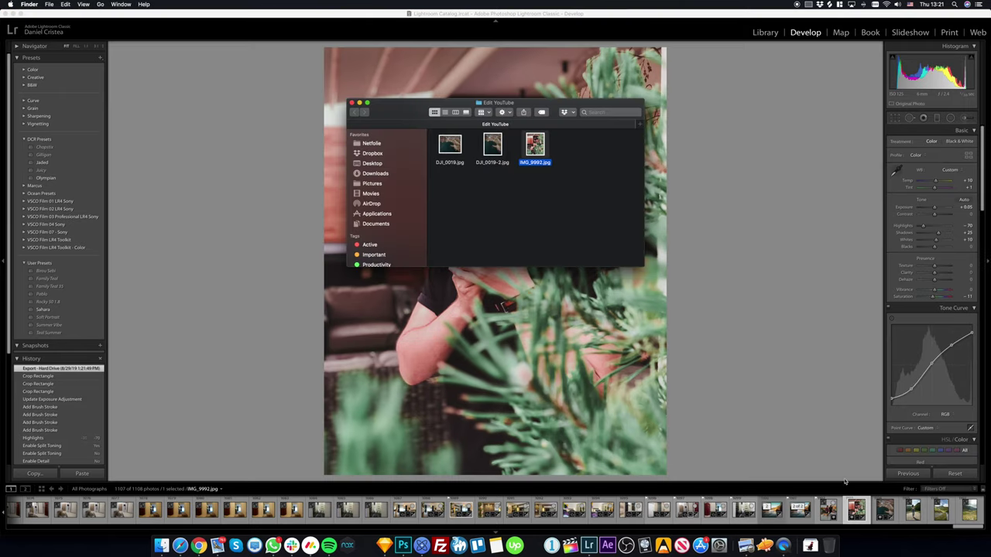
{"action": "left_click", "coordinate": [913, 509]}
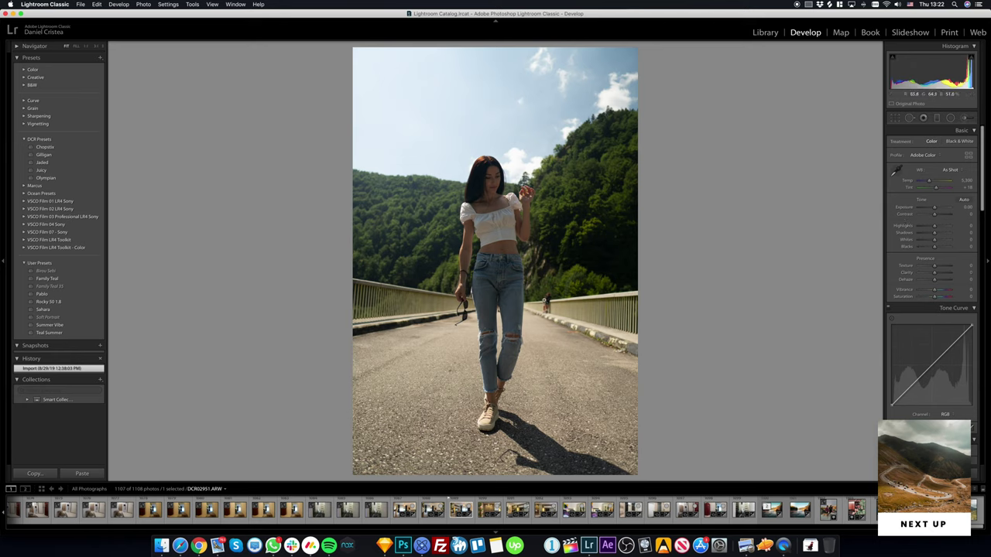
Crop the bridge photo to 4 x 5 / 8 x 10 and straighten it by about -1.98°.
{"action": "key", "text": "r"}
{"action": "left_click", "coordinate": [946, 146]}
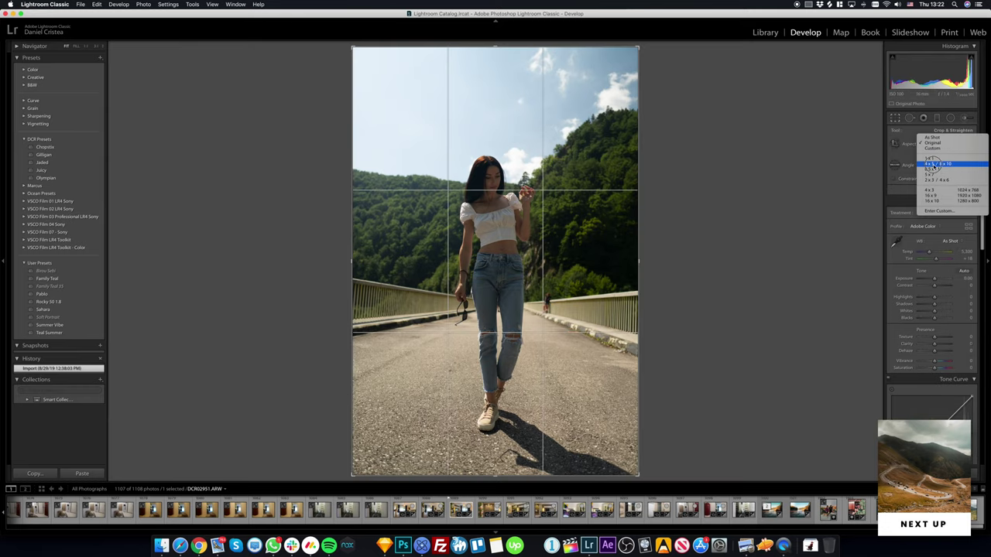
{"action": "left_click", "coordinate": [933, 164]}
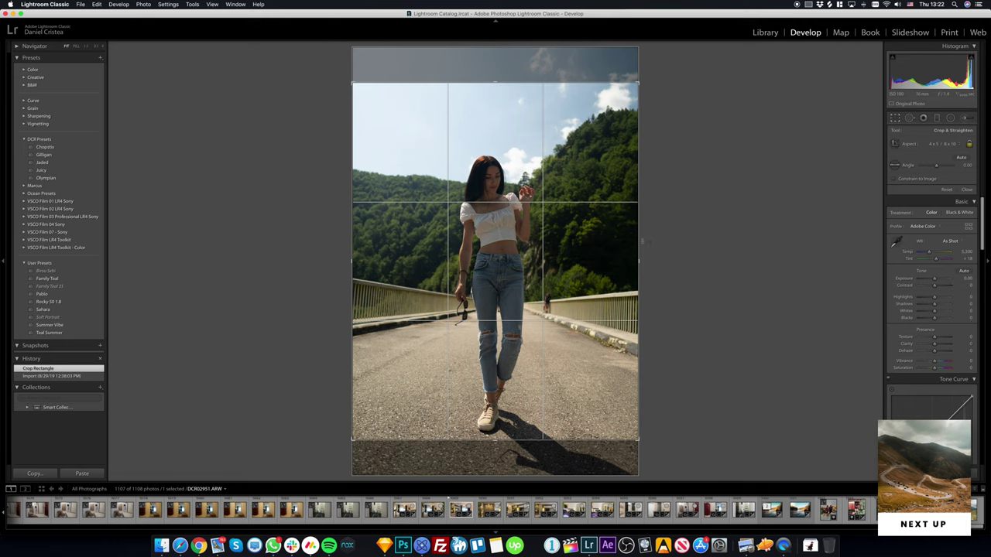
{"action": "left_click_drag", "start_coordinate": [641, 243], "coordinate": [644, 234]}
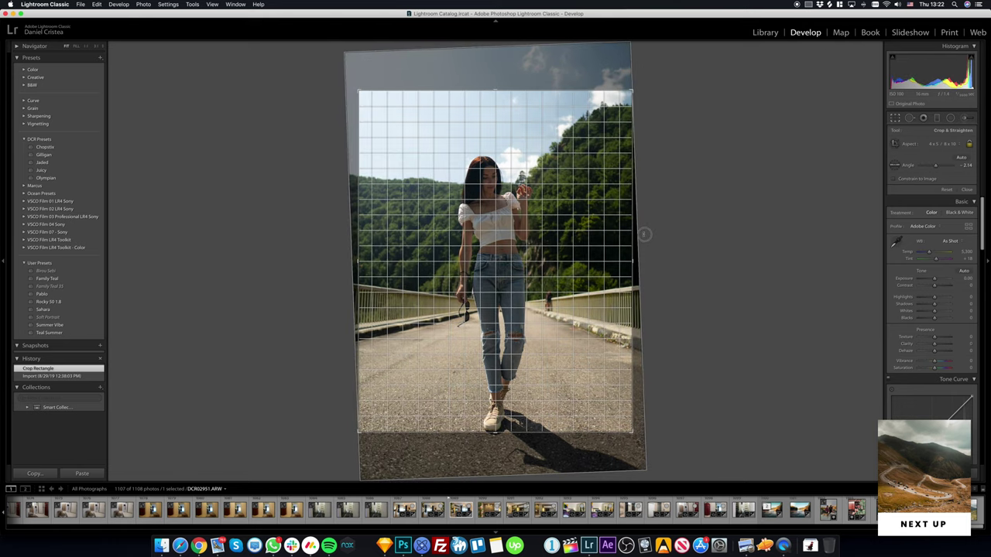
{"action": "left_click_drag", "start_coordinate": [644, 234], "coordinate": [641, 232]}
{"action": "left_click_drag", "start_coordinate": [473, 173], "coordinate": [472, 177]}
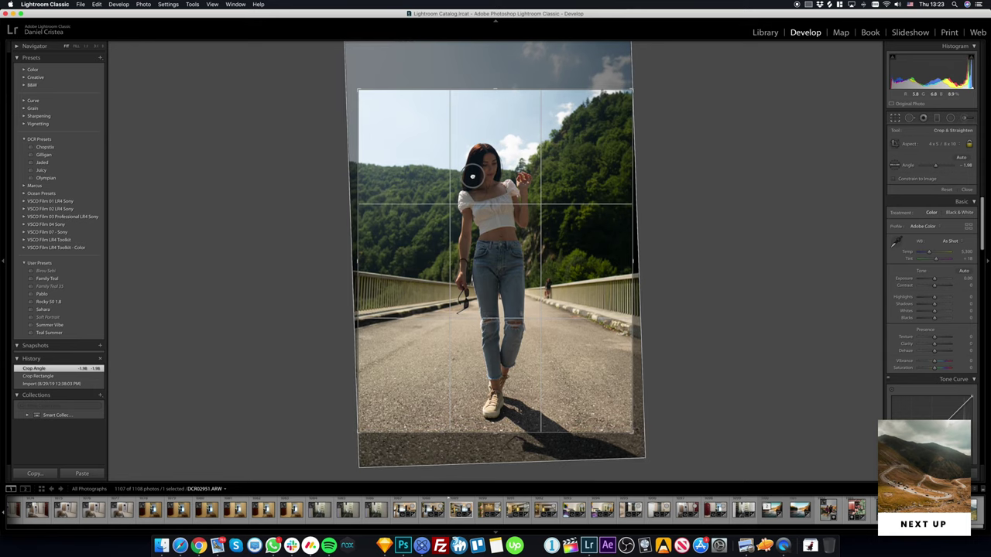
{"action": "left_click_drag", "start_coordinate": [472, 177], "coordinate": [472, 176]}
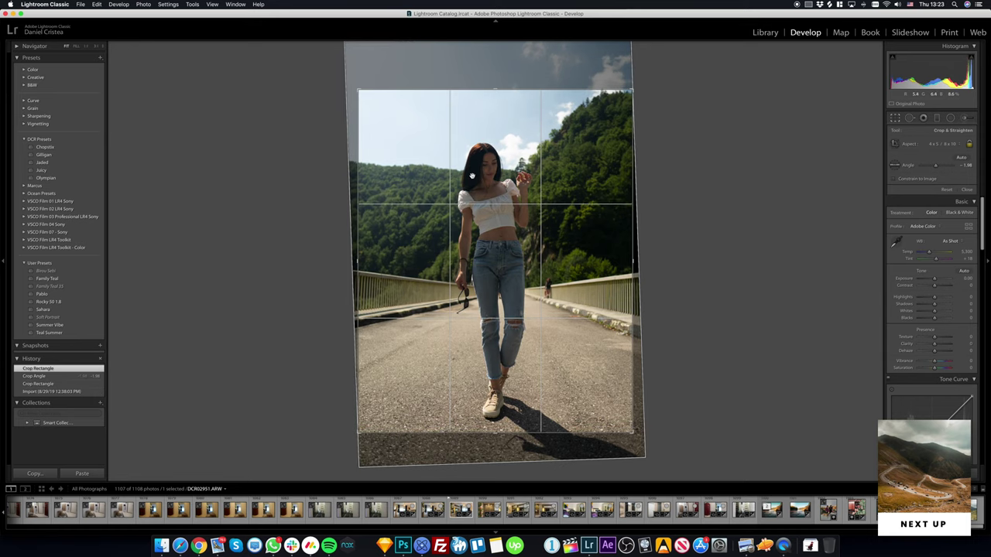
{"action": "key", "text": "Return"}
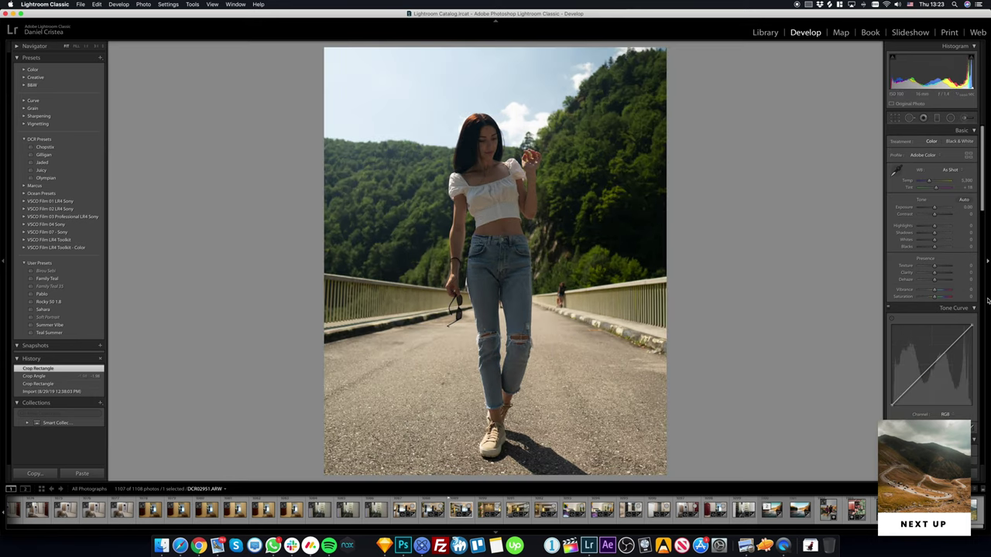
{"action": "scroll", "coordinate": [928, 271], "scroll_direction": "down", "scroll_amount": 5}
{"action": "scroll", "coordinate": [928, 263], "scroll_direction": "down", "scroll_amount": 5}
Enable lens profile corrections and chromatic aberration removal.
{"action": "left_click", "coordinate": [920, 257]}
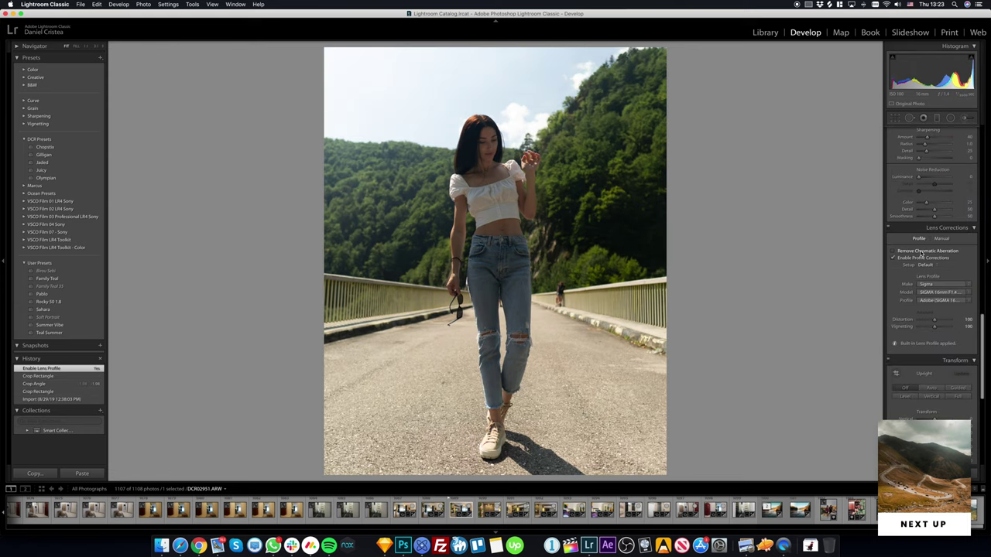
{"action": "left_click", "coordinate": [920, 252]}
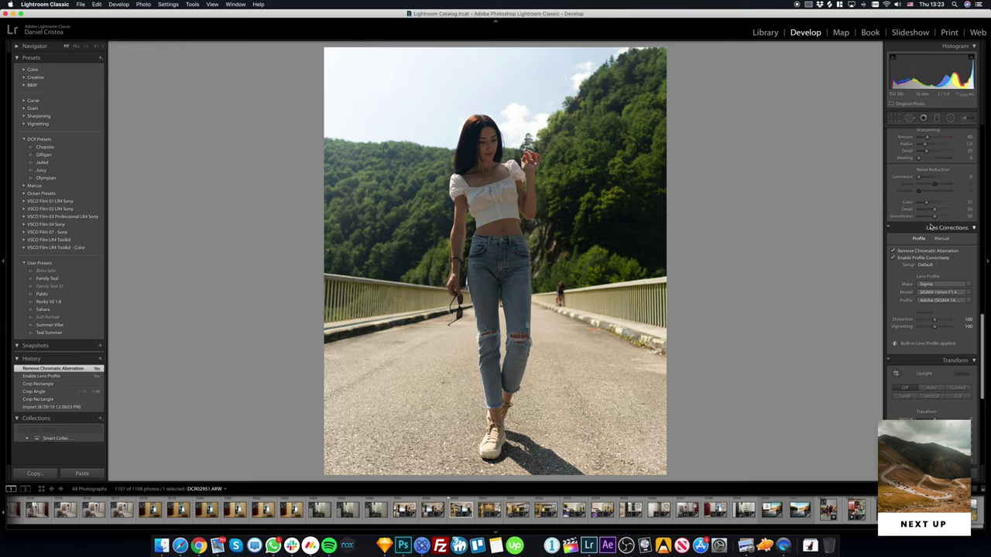
{"action": "left_click_drag", "start_coordinate": [983, 317], "coordinate": [983, 132]}
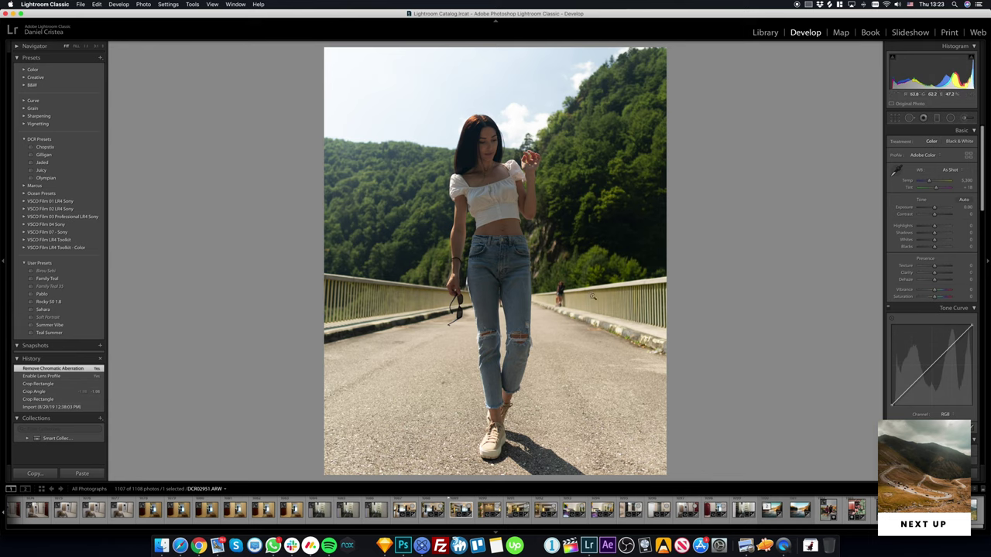
Sample a neutral spot for custom white balance (5,250 / +22) and pull Highlights to -65.
{"action": "left_click", "coordinate": [514, 209]}
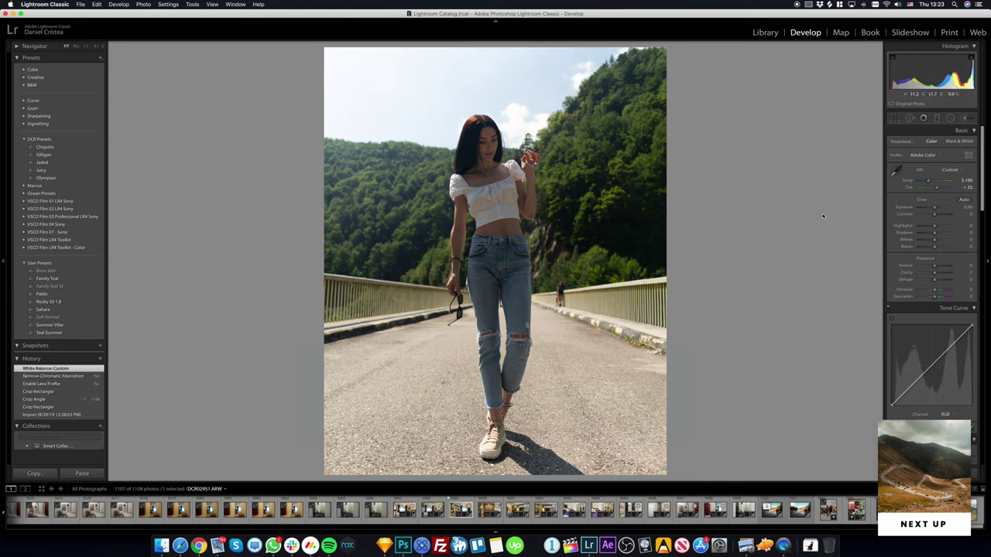
{"action": "left_click", "coordinate": [895, 170]}
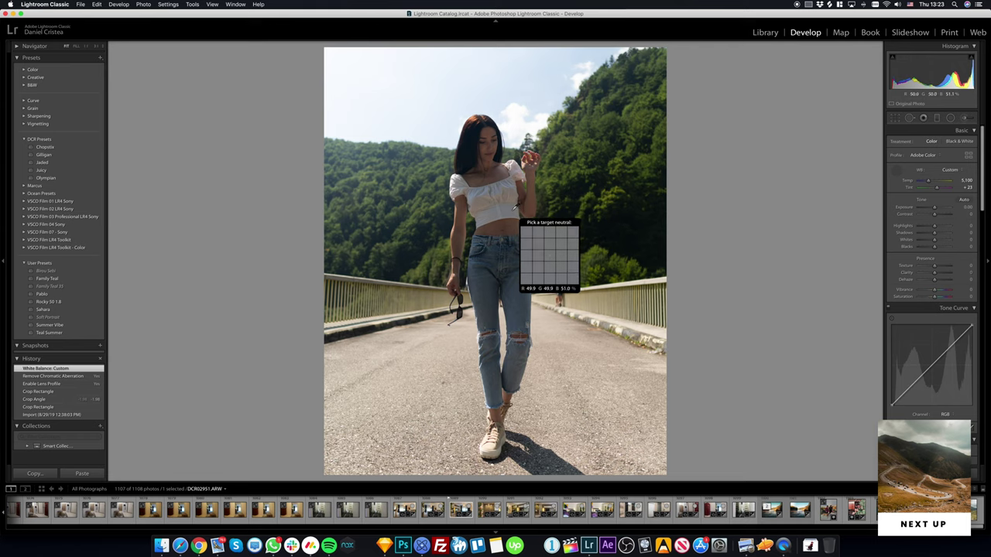
{"action": "left_click", "coordinate": [513, 210]}
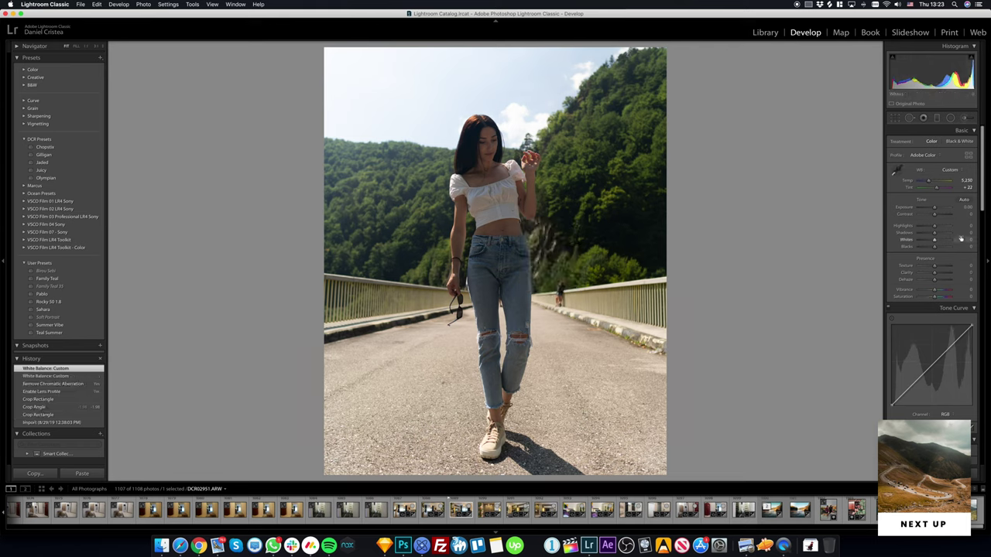
{"action": "left_click_drag", "start_coordinate": [935, 227], "coordinate": [918, 227]}
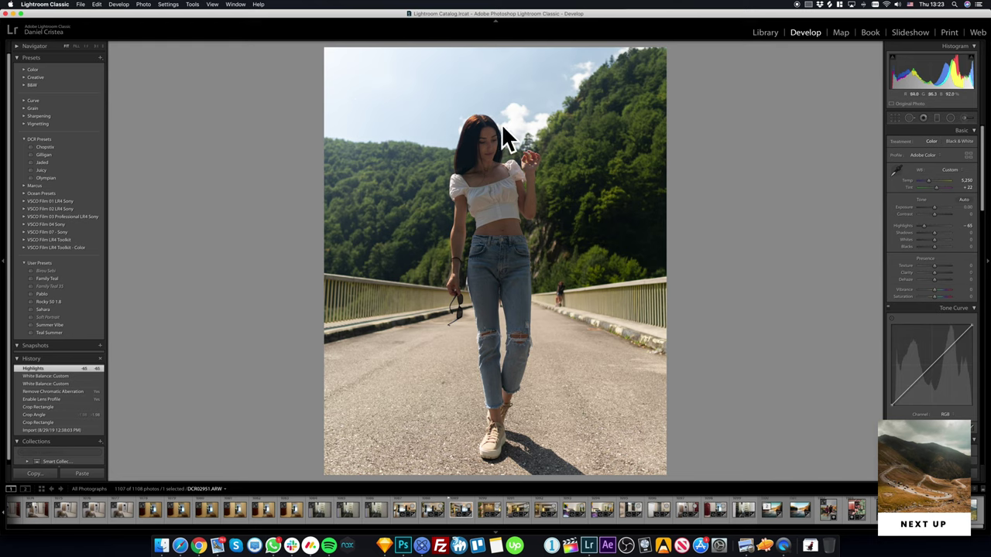
Set Shadows to +20, Whites to +10 and Blacks to -40 while watching clipping.
{"action": "left_click_drag", "start_coordinate": [934, 235], "coordinate": [935, 233]}
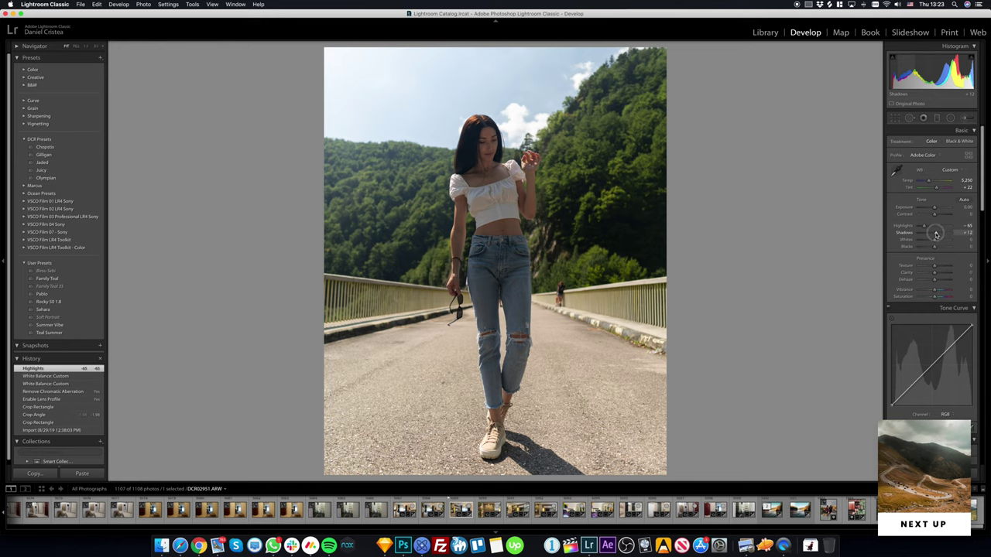
{"action": "left_click_drag", "start_coordinate": [936, 234], "coordinate": [937, 233]}
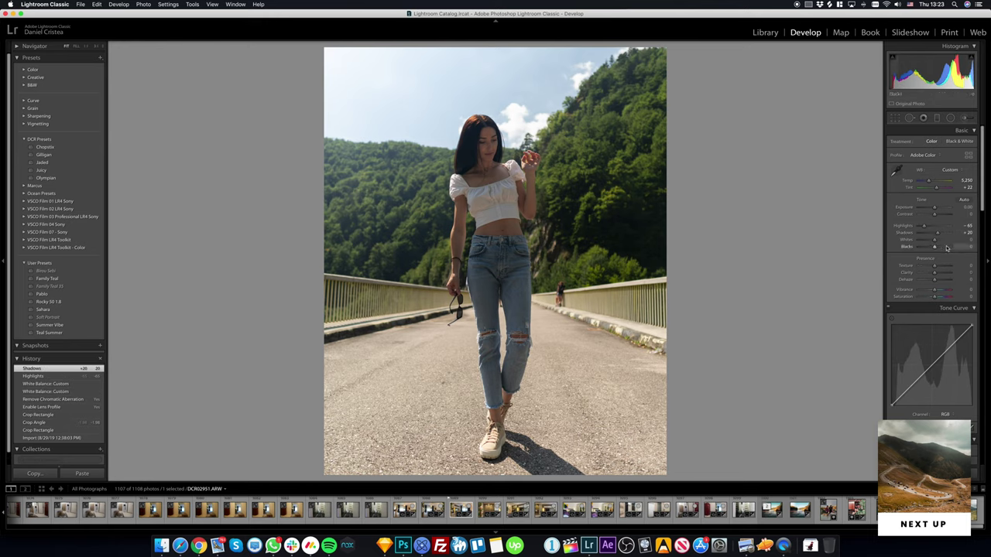
{"action": "mouse_move", "coordinate": [935, 240]}
{"action": "left_mouse_down"}
{"action": "mouse_move", "coordinate": [950, 241]}
{"action": "mouse_move", "coordinate": [941, 241]}
{"action": "left_mouse_up"}
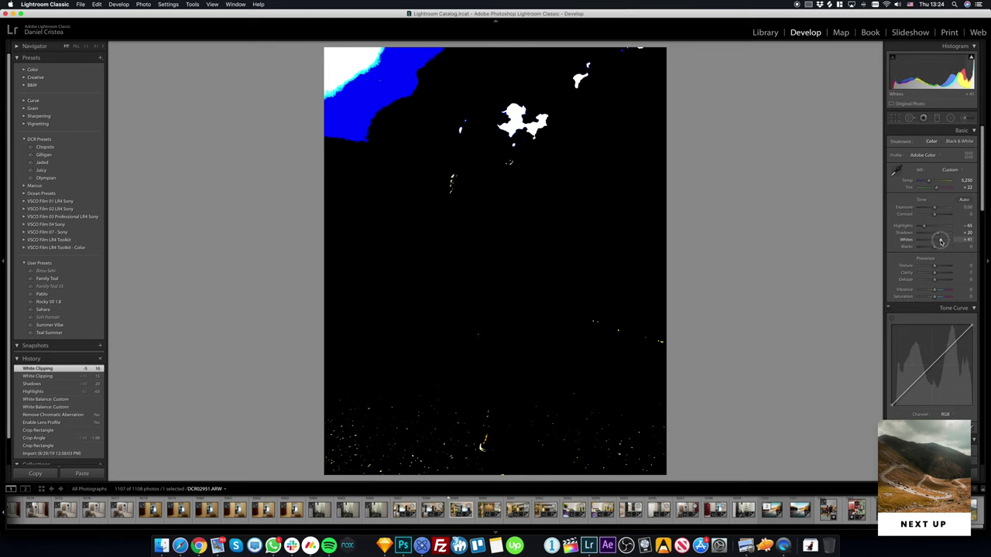
{"action": "left_click_drag", "start_coordinate": [940, 241], "coordinate": [935, 241]}
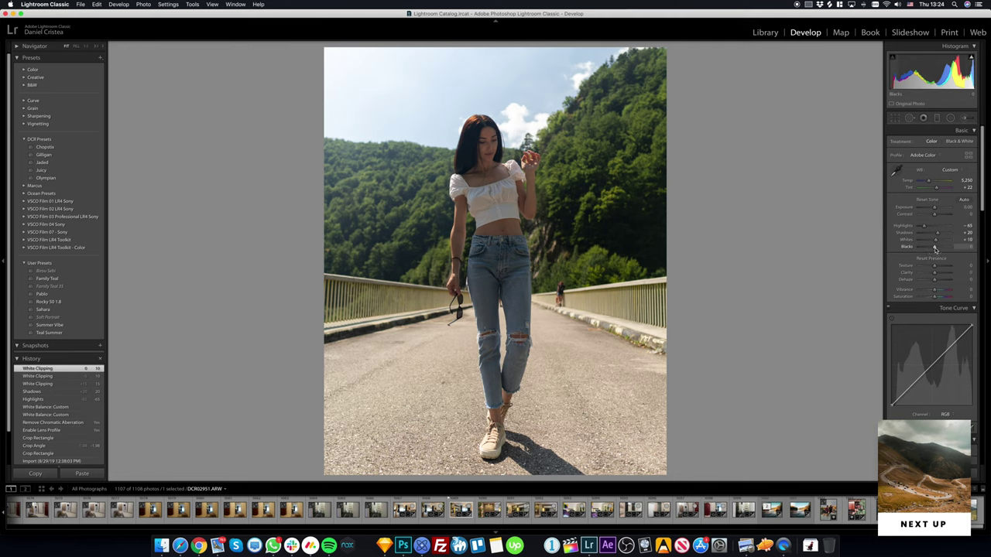
{"action": "left_click_drag", "start_coordinate": [935, 250], "coordinate": [928, 247]}
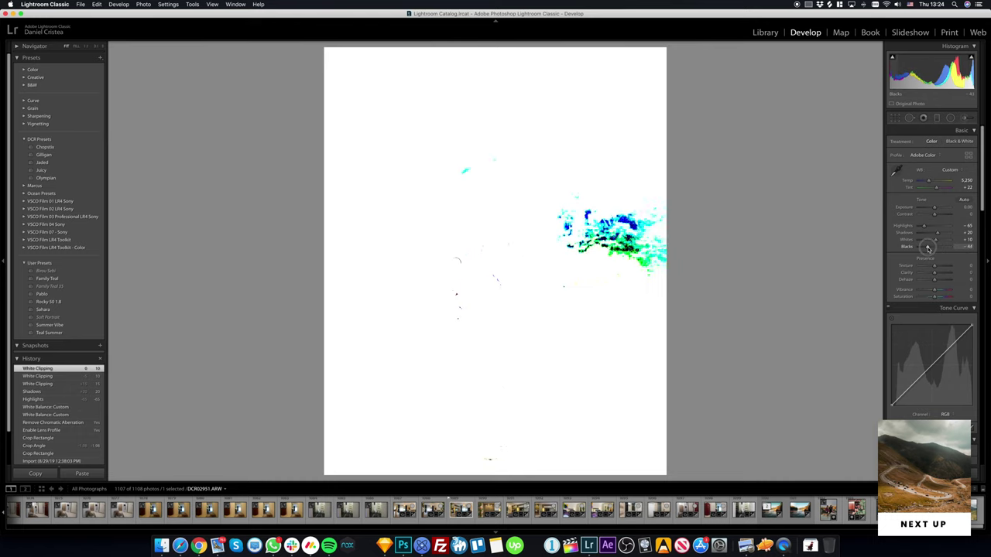
{"action": "left_click_drag", "start_coordinate": [928, 247], "coordinate": [928, 247]}
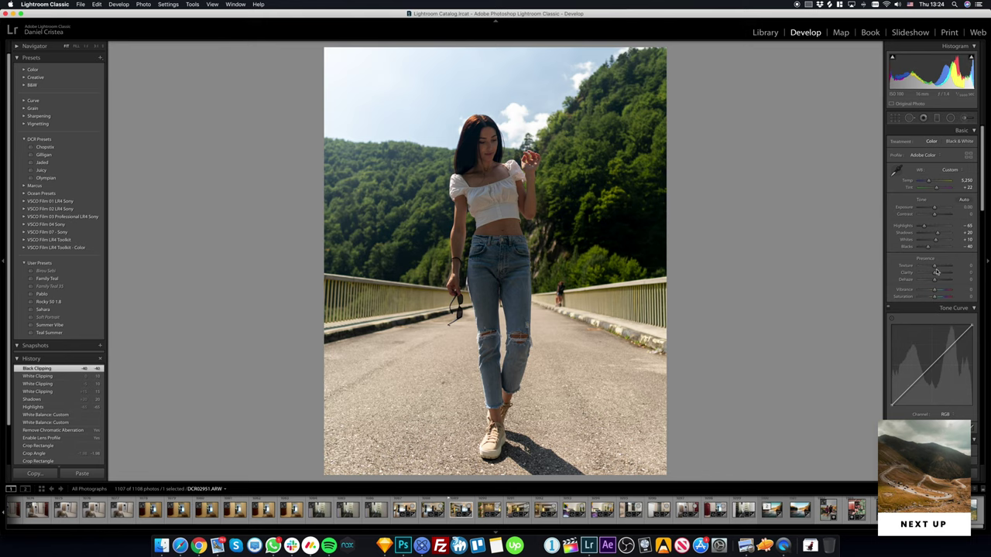
{"action": "scroll", "coordinate": [935, 294], "scroll_direction": "down", "scroll_amount": 3}
Shape a gentle S-curve in the point tone curve with a slightly lifted black point.
{"action": "left_click", "coordinate": [911, 329]}
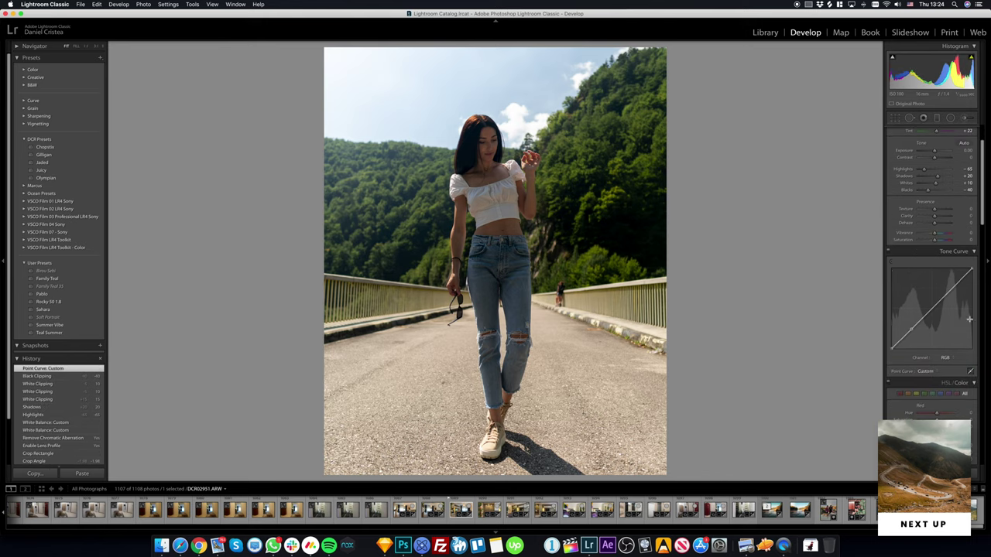
{"action": "left_click", "coordinate": [953, 291]}
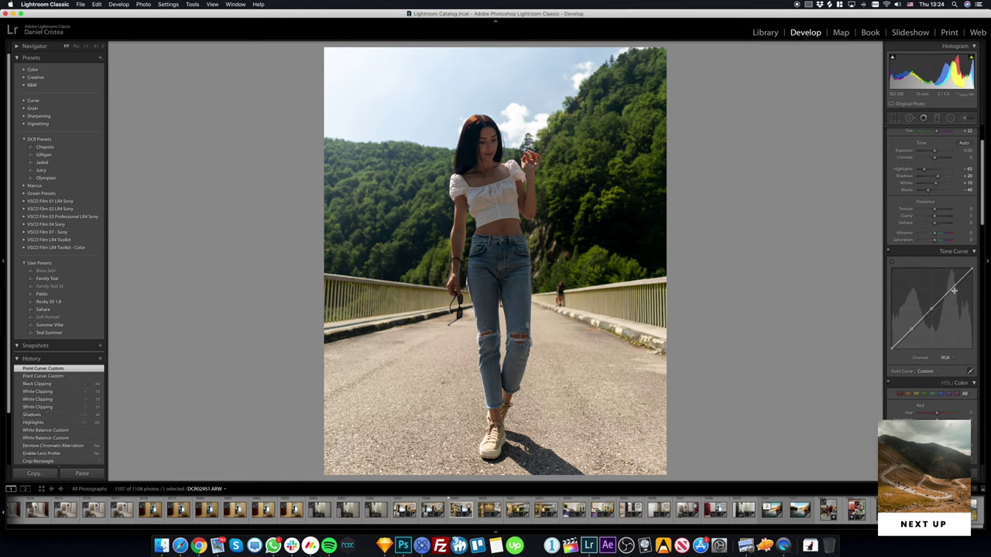
{"action": "left_click_drag", "start_coordinate": [951, 288], "coordinate": [971, 271]}
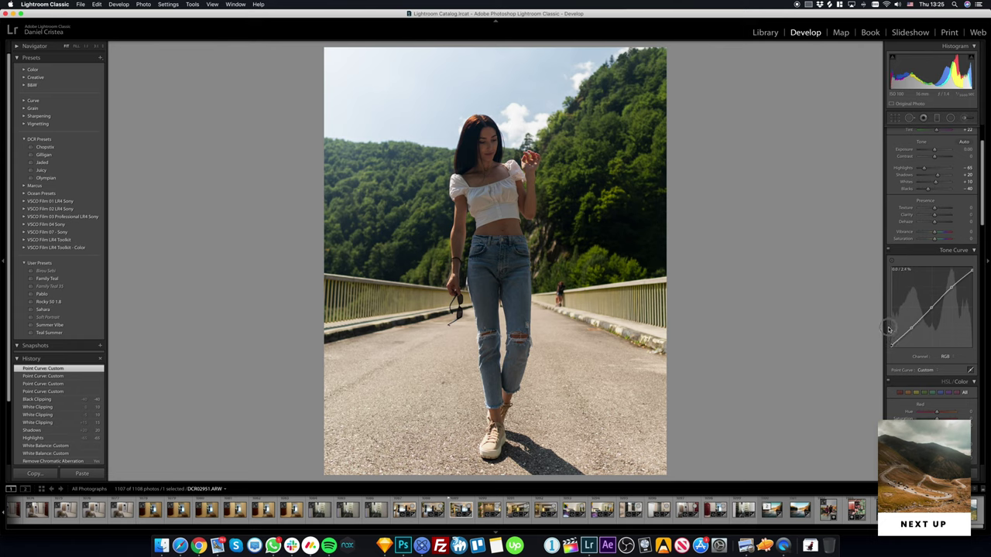
{"action": "left_click_drag", "start_coordinate": [891, 344], "coordinate": [891, 339]}
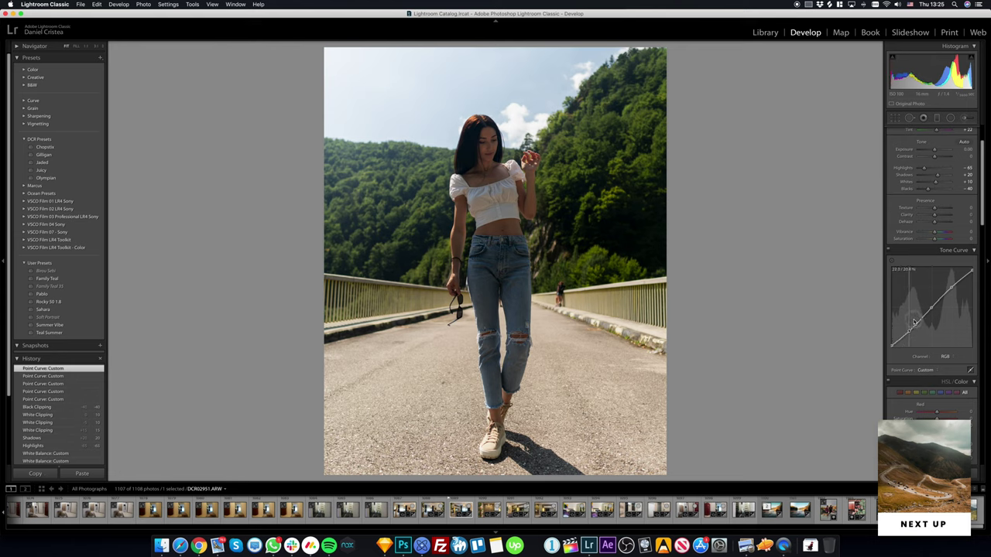
{"action": "left_click_drag", "start_coordinate": [913, 319], "coordinate": [912, 332]}
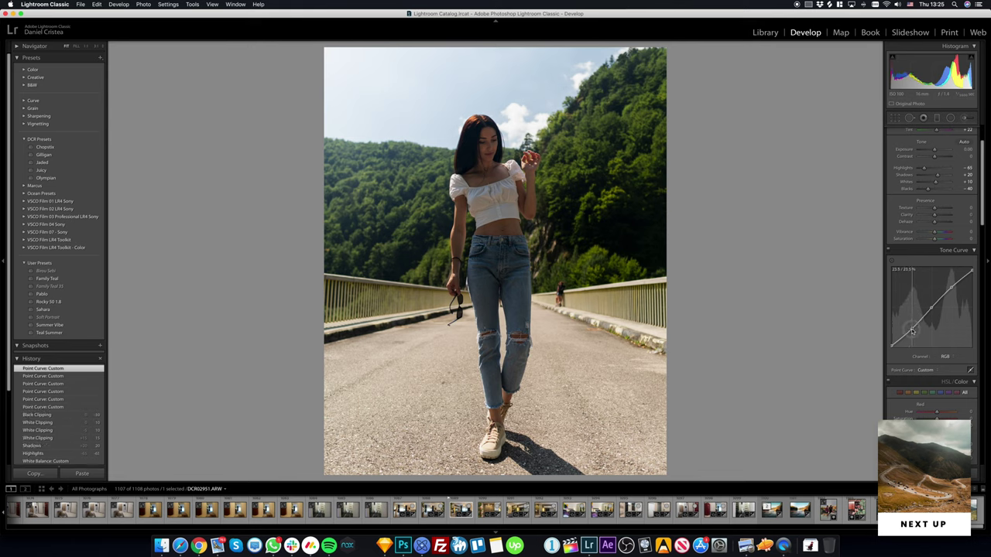
{"action": "left_click_drag", "start_coordinate": [912, 332], "coordinate": [912, 328]}
{"action": "left_click", "coordinate": [891, 258]}
{"action": "left_click", "coordinate": [891, 258]}
{"action": "scroll", "coordinate": [912, 295], "scroll_direction": "down", "scroll_amount": 5}
Shift the Green hue toward yellow-olive (+65) and darken green luminance to about -51.
{"action": "scroll", "coordinate": [912, 295], "scroll_direction": "down", "scroll_amount": 3}
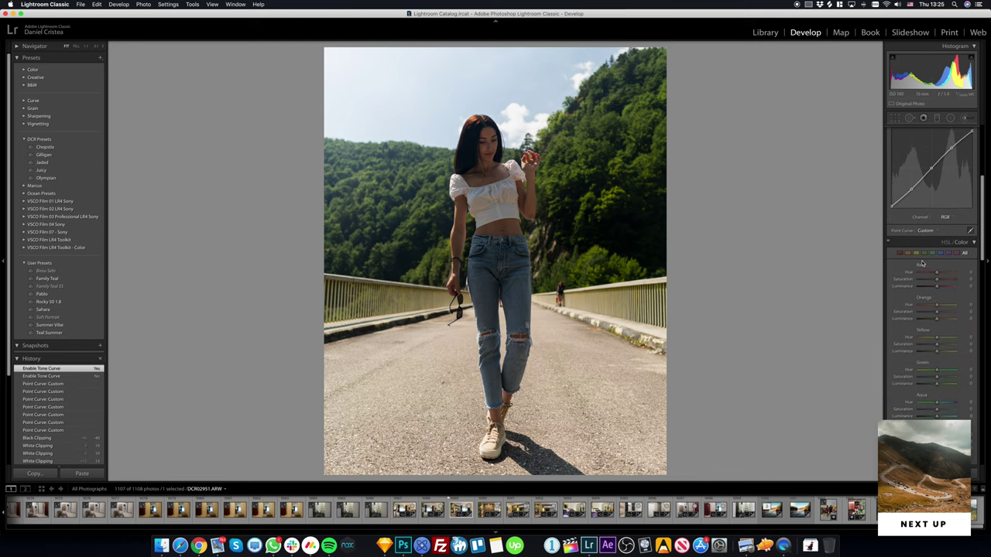
{"action": "left_click", "coordinate": [923, 253]}
{"action": "left_click_drag", "start_coordinate": [936, 275], "coordinate": [924, 273]}
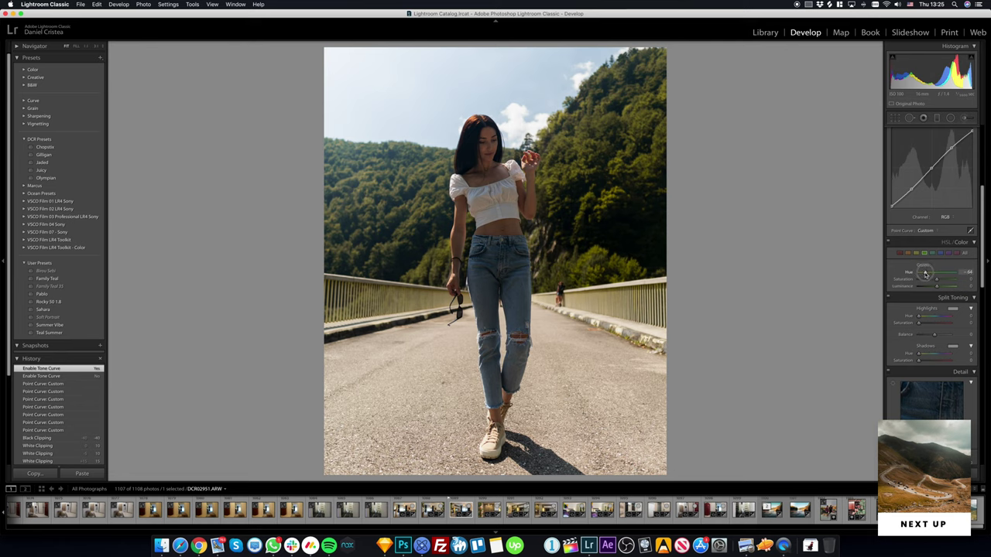
{"action": "left_click_drag", "start_coordinate": [938, 288], "coordinate": [932, 288]}
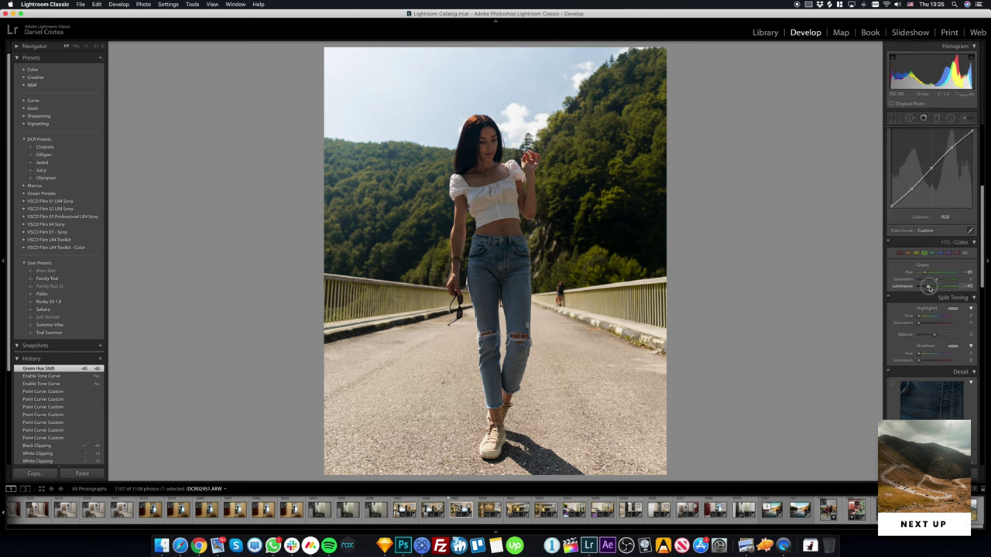
{"action": "left_click_drag", "start_coordinate": [928, 288], "coordinate": [927, 288]}
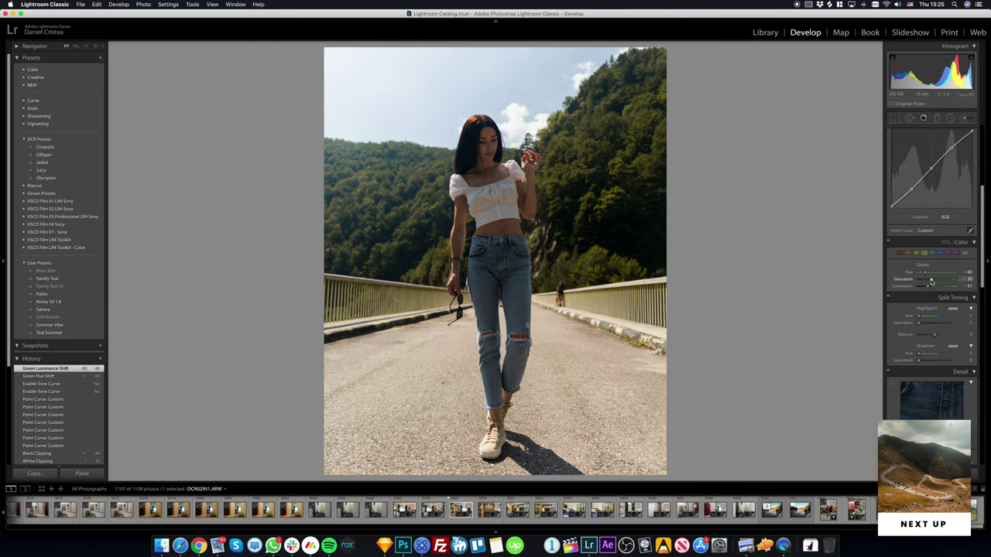
{"action": "left_click_drag", "start_coordinate": [931, 281], "coordinate": [931, 281]}
{"action": "left_click", "coordinate": [964, 252]}
Set Yellow Hue -20, Luminance +5 and Saturation -19.
{"action": "scroll", "coordinate": [923, 291], "scroll_direction": "down", "scroll_amount": 2}
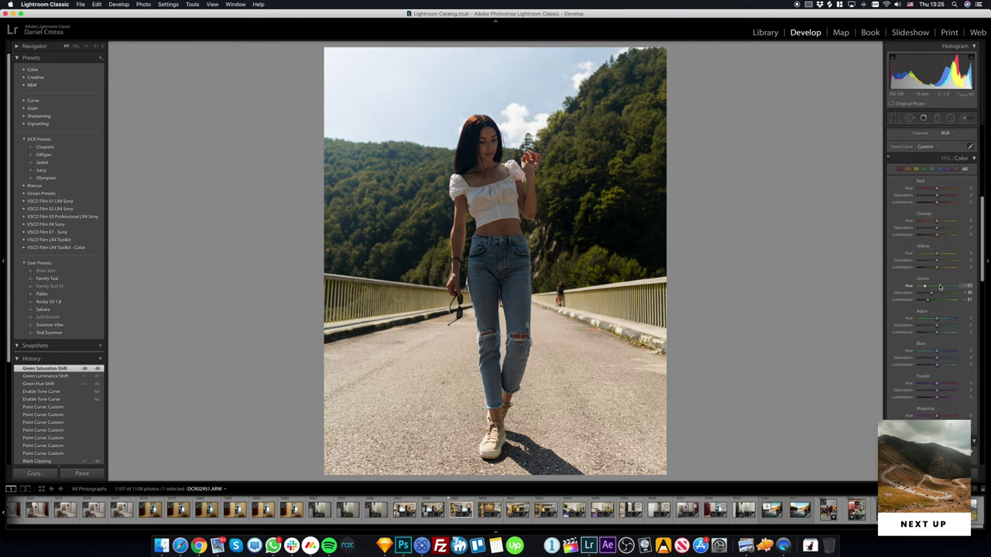
{"action": "left_click_drag", "start_coordinate": [936, 250], "coordinate": [934, 255]}
{"action": "left_click_drag", "start_coordinate": [936, 267], "coordinate": [937, 268]}
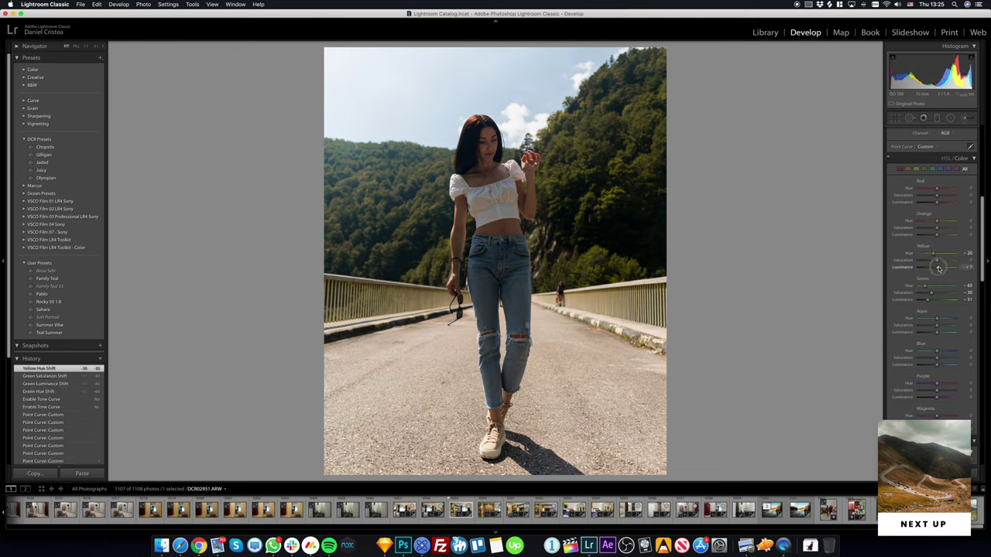
{"action": "left_click_drag", "start_coordinate": [936, 260], "coordinate": [934, 260]}
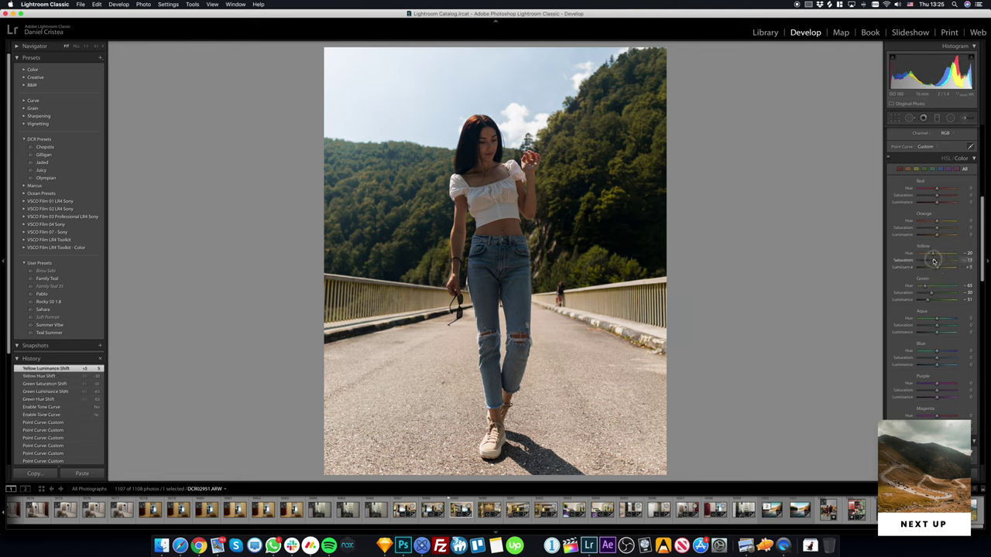
{"action": "left_click_drag", "start_coordinate": [933, 260], "coordinate": [934, 260]}
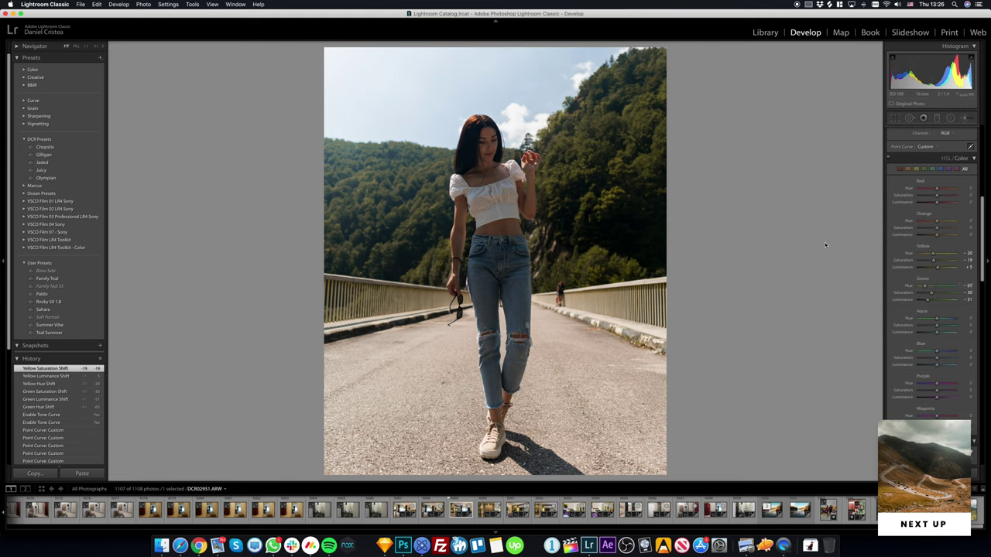
Set Blue Luminance -45, Hue -30 and Saturation about -3 to turn the sky cyan.
{"action": "left_click_drag", "start_coordinate": [936, 364], "coordinate": [923, 364]}
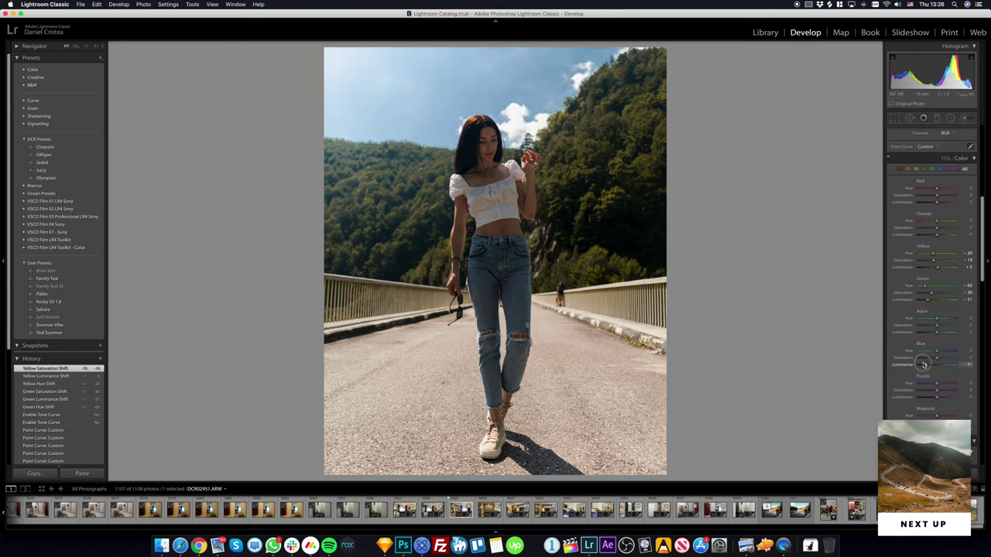
{"action": "left_click_drag", "start_coordinate": [923, 365], "coordinate": [925, 364]}
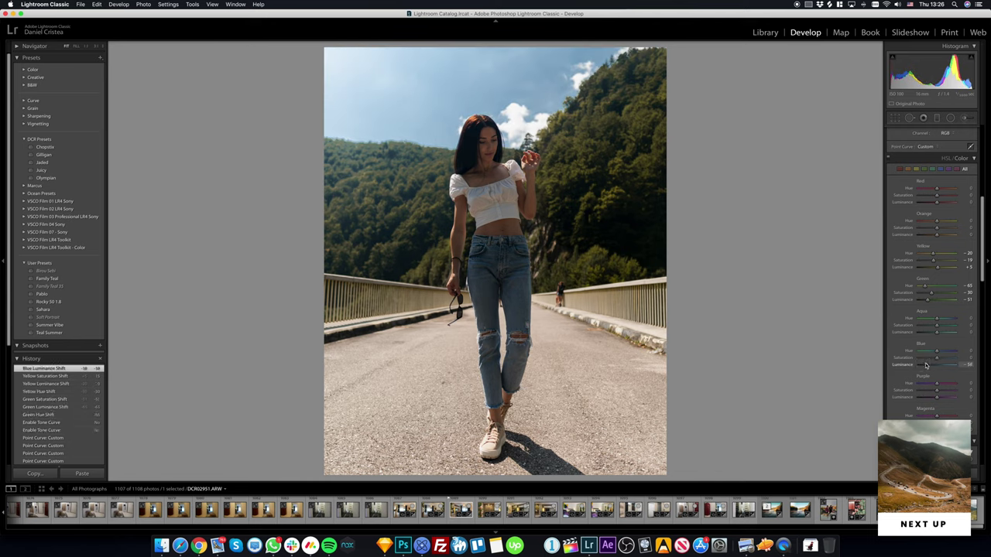
{"action": "key", "text": "super+z"}
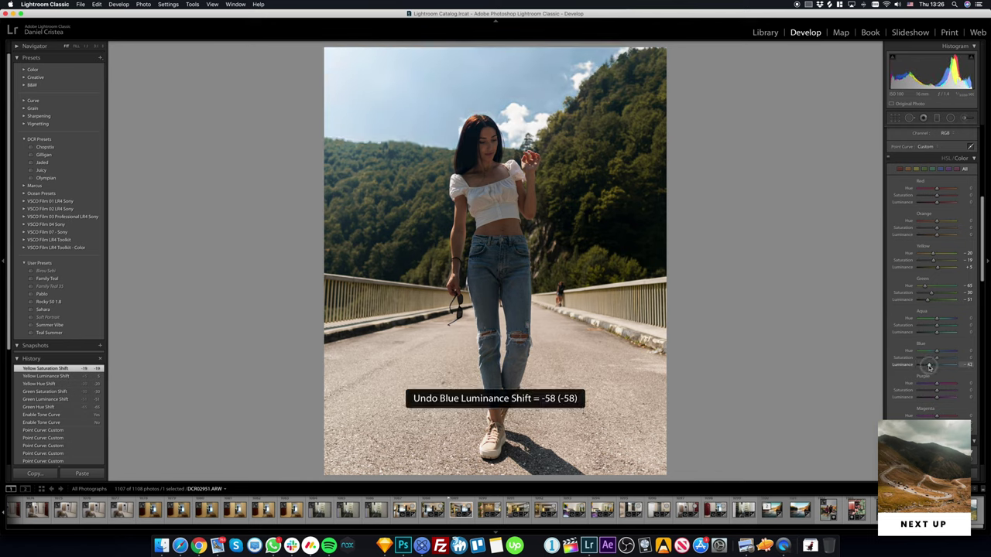
{"action": "left_click_drag", "start_coordinate": [929, 365], "coordinate": [932, 353]}
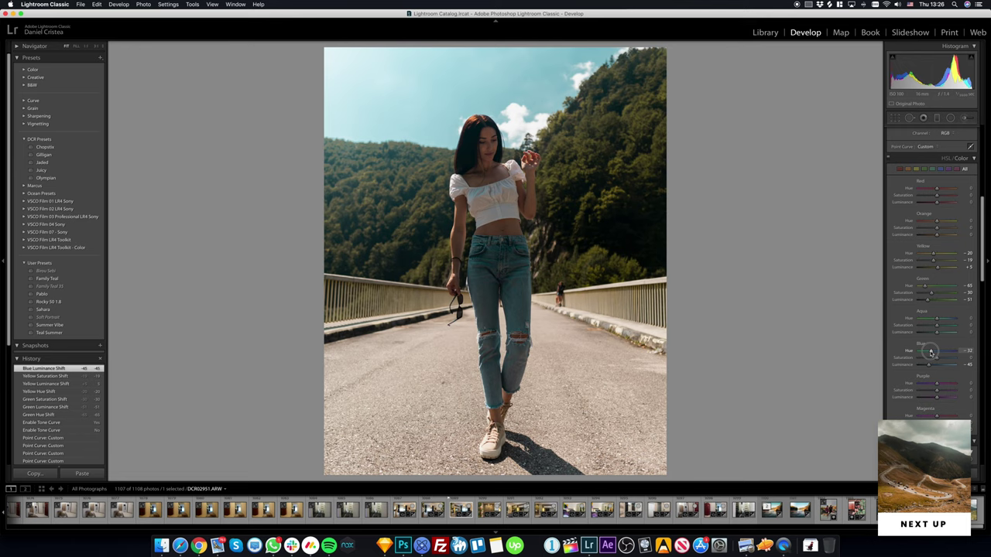
{"action": "left_click_drag", "start_coordinate": [931, 353], "coordinate": [931, 353]}
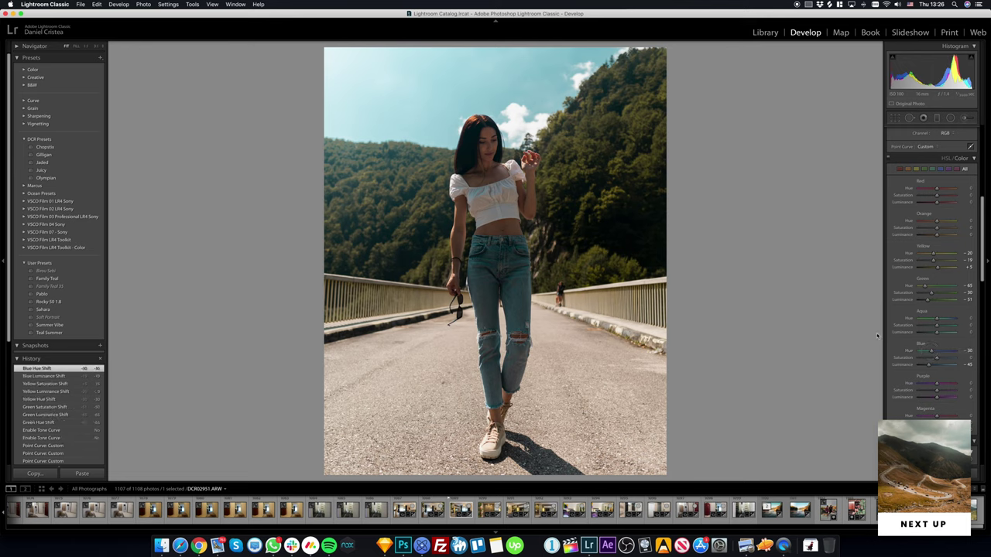
{"action": "left_click_drag", "start_coordinate": [936, 357], "coordinate": [936, 359]}
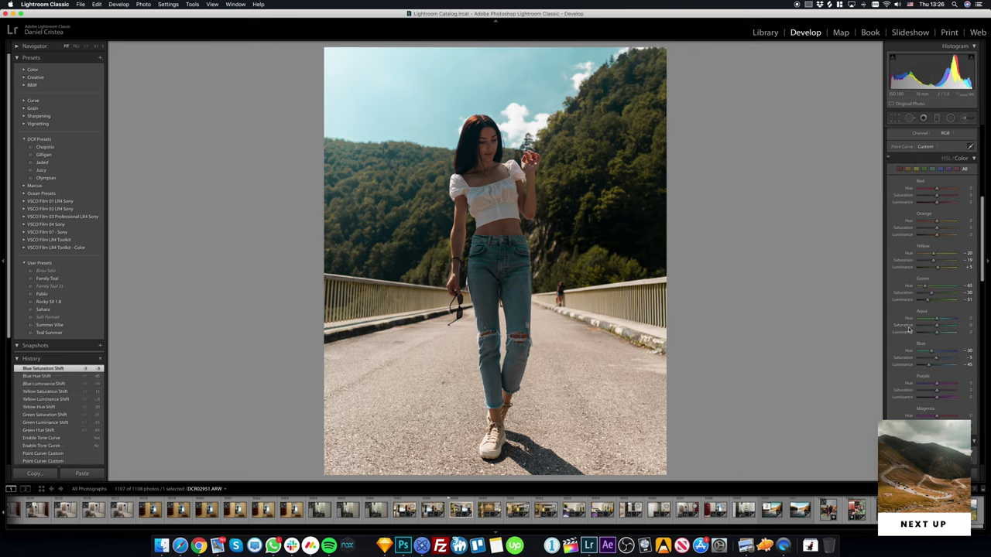
{"action": "key", "text": "m"}
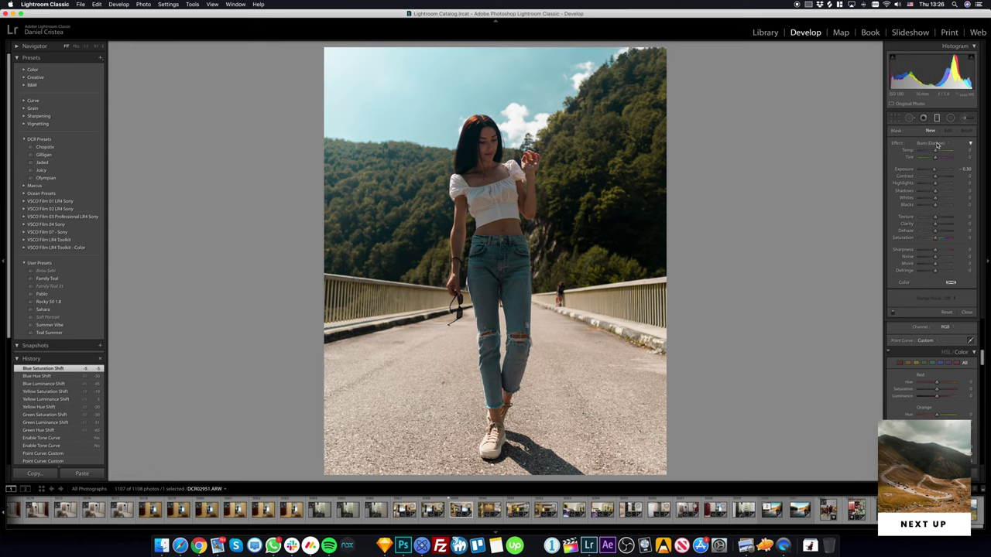
Add a Burn (Darken) graduated filter over the sky: Exposure -0.24, Highlights -31, warmer Temp.
{"action": "left_click", "coordinate": [937, 145]}
{"action": "left_click", "coordinate": [937, 145]}
{"action": "left_click_drag", "start_coordinate": [473, 61], "coordinate": [489, 177]}
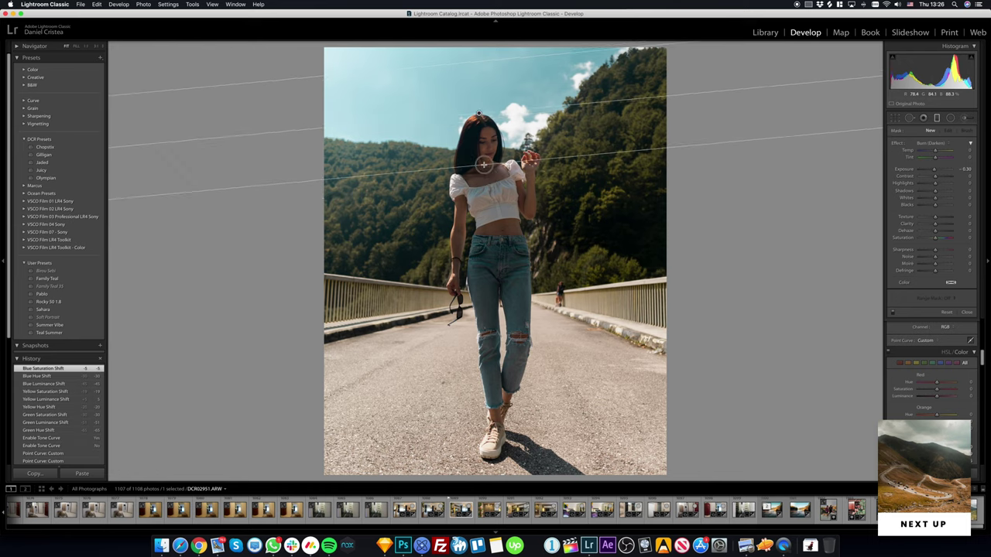
{"action": "left_click_drag", "start_coordinate": [488, 177], "coordinate": [483, 155]}
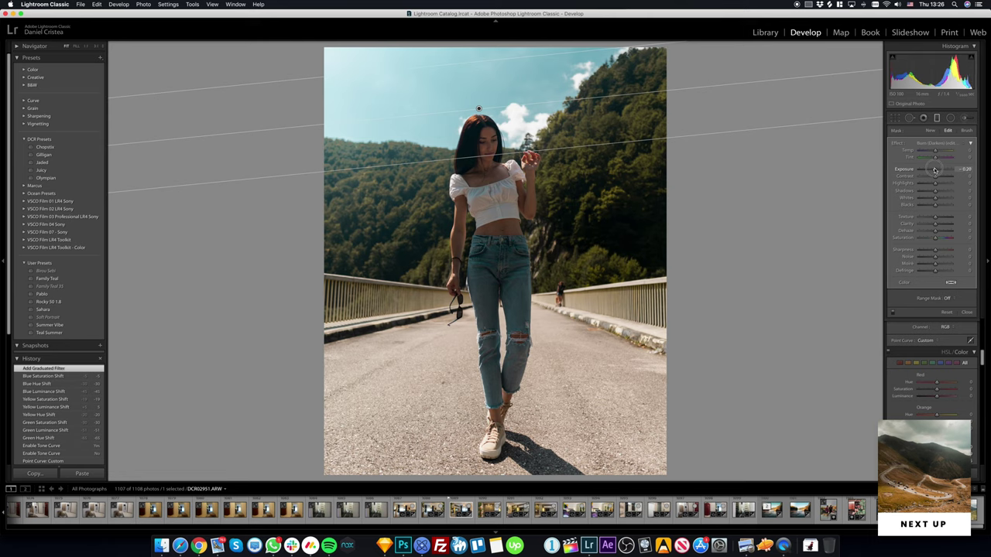
{"action": "mouse_move", "coordinate": [935, 169]}
{"action": "left_mouse_down"}
{"action": "mouse_move", "coordinate": [927, 184]}
{"action": "mouse_move", "coordinate": [939, 183]}
{"action": "mouse_move", "coordinate": [935, 152]}
{"action": "left_mouse_up"}
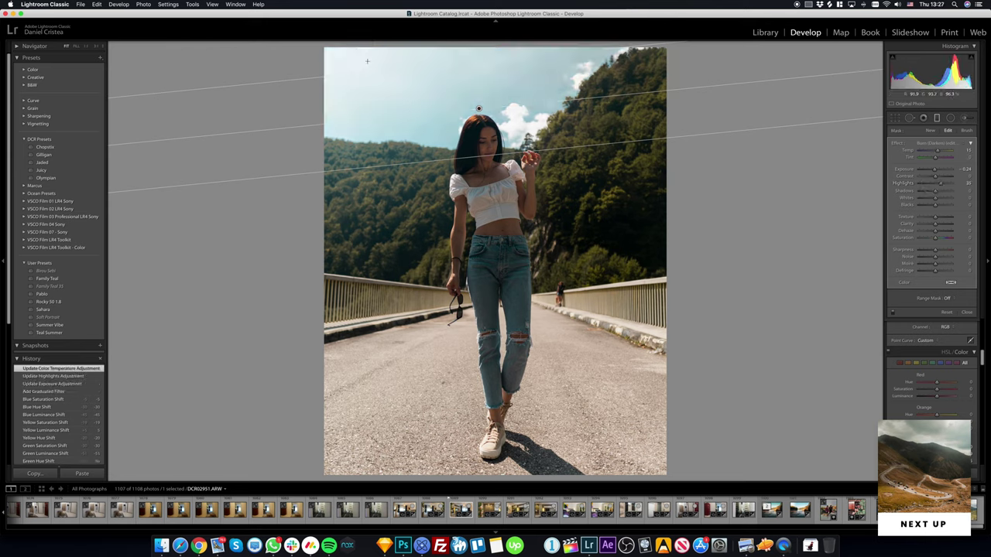
{"action": "left_click", "coordinate": [967, 312]}
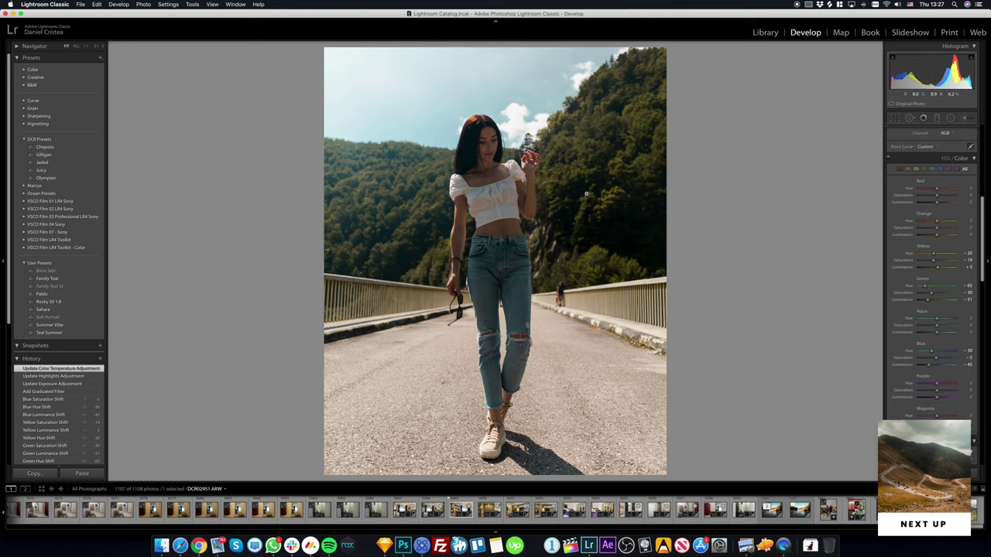
{"action": "left_click", "coordinate": [596, 341]}
Try Spot Removal on the couple at the railing, then undo the failed attempts.
{"action": "key", "text": "q"}
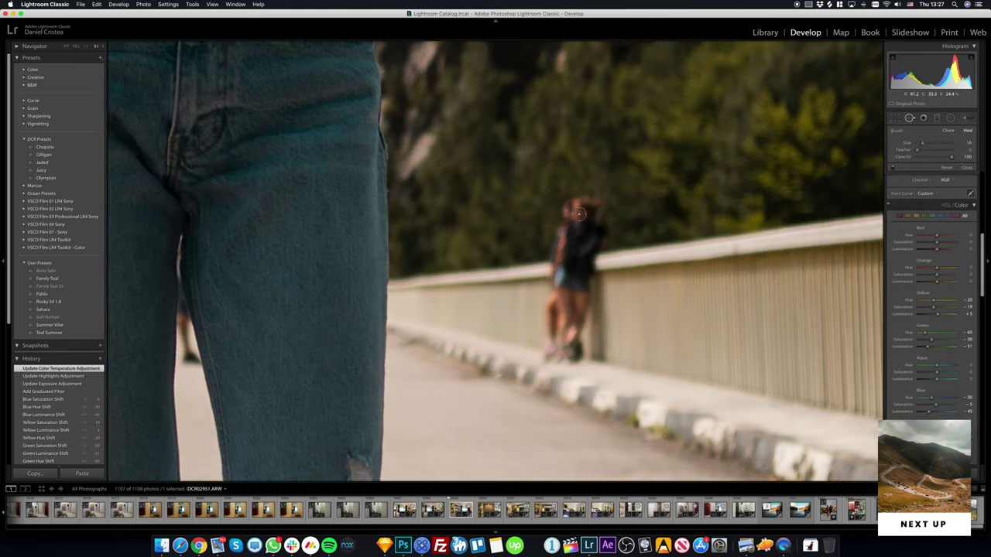
{"action": "left_click_drag", "start_coordinate": [579, 214], "coordinate": [593, 224]}
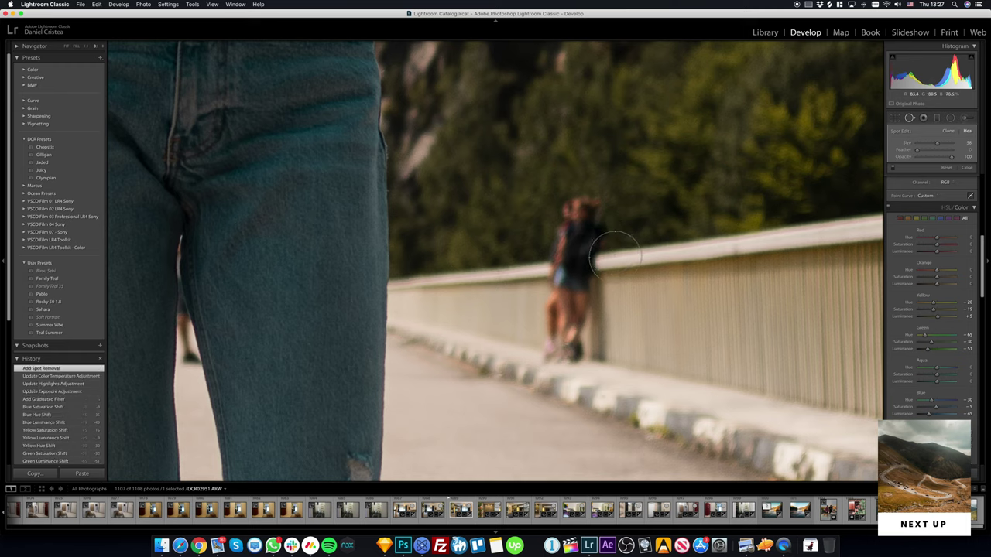
{"action": "left_click_drag", "start_coordinate": [614, 254], "coordinate": [575, 249]}
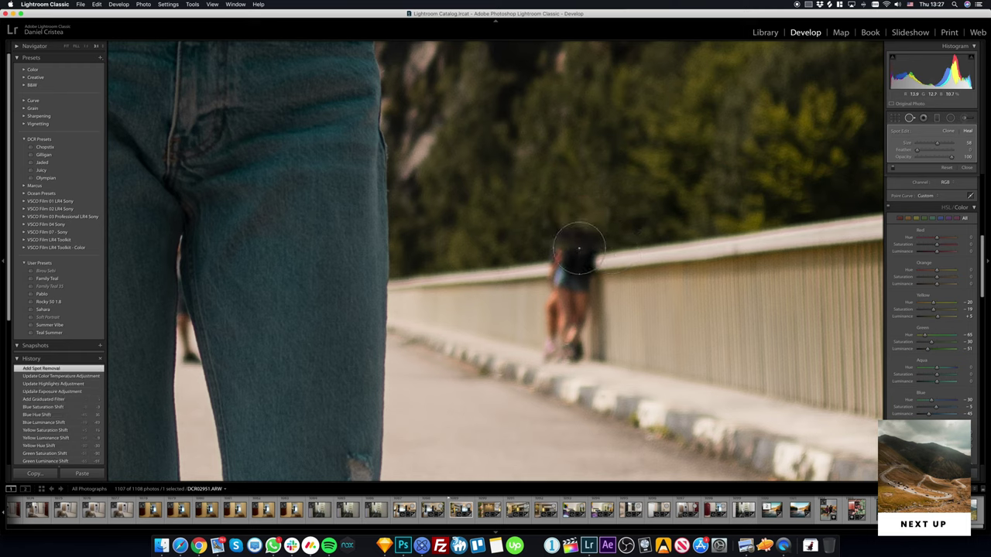
{"action": "mouse_move", "coordinate": [565, 247]}
{"action": "left_mouse_down"}
{"action": "mouse_move", "coordinate": [574, 355]}
{"action": "mouse_move", "coordinate": [559, 294]}
{"action": "mouse_move", "coordinate": [575, 338]}
{"action": "mouse_move", "coordinate": [597, 350]}
{"action": "mouse_move", "coordinate": [591, 227]}
{"action": "mouse_move", "coordinate": [570, 287]}
{"action": "mouse_move", "coordinate": [579, 263]}
{"action": "left_mouse_up"}
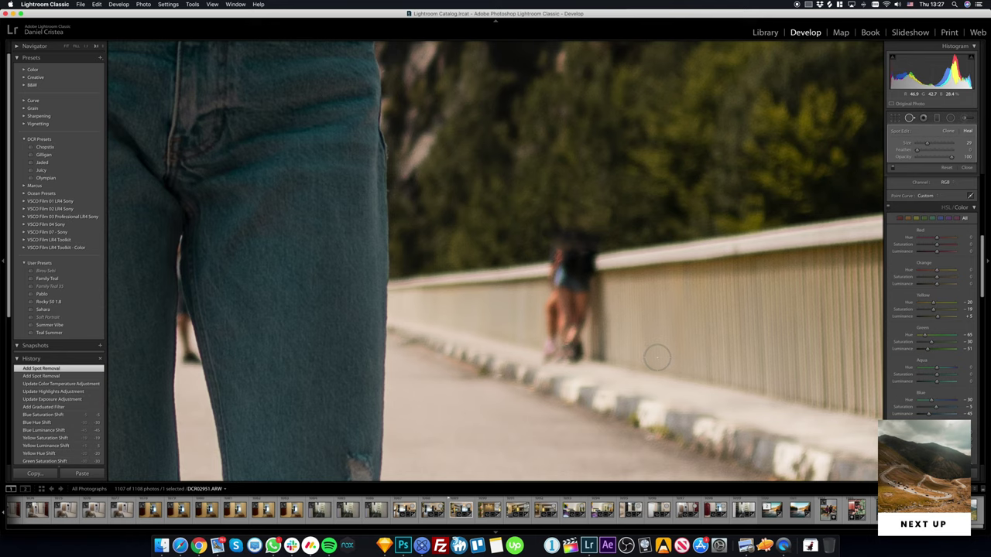
{"action": "key", "text": "super+z"}
{"action": "key", "text": "z"}
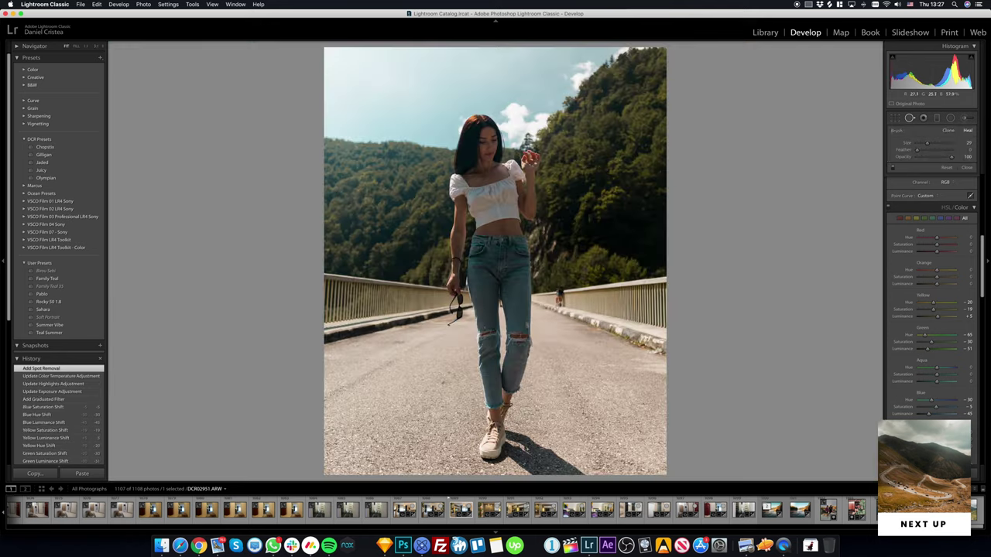
{"action": "key", "text": "z"}
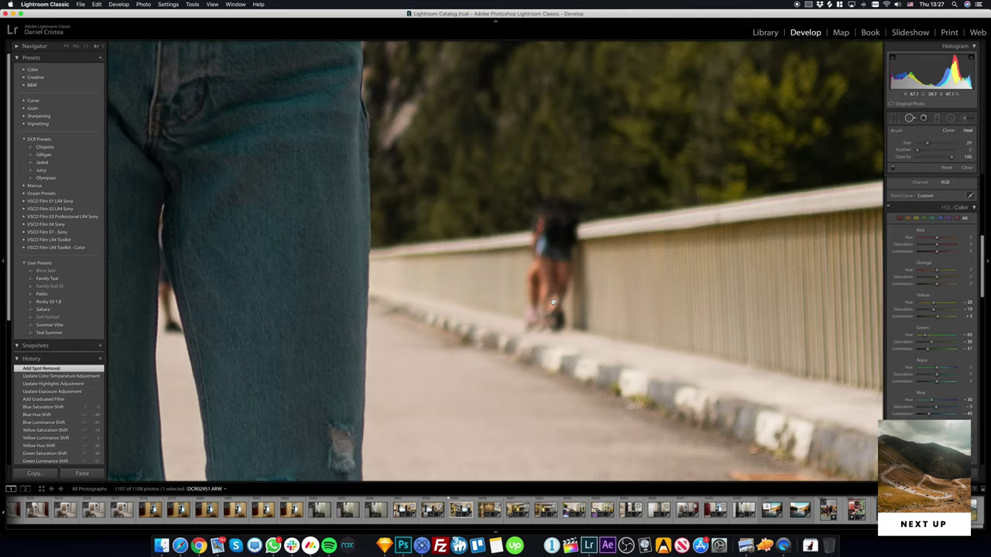
{"action": "left_click_drag", "start_coordinate": [545, 301], "coordinate": [557, 288]}
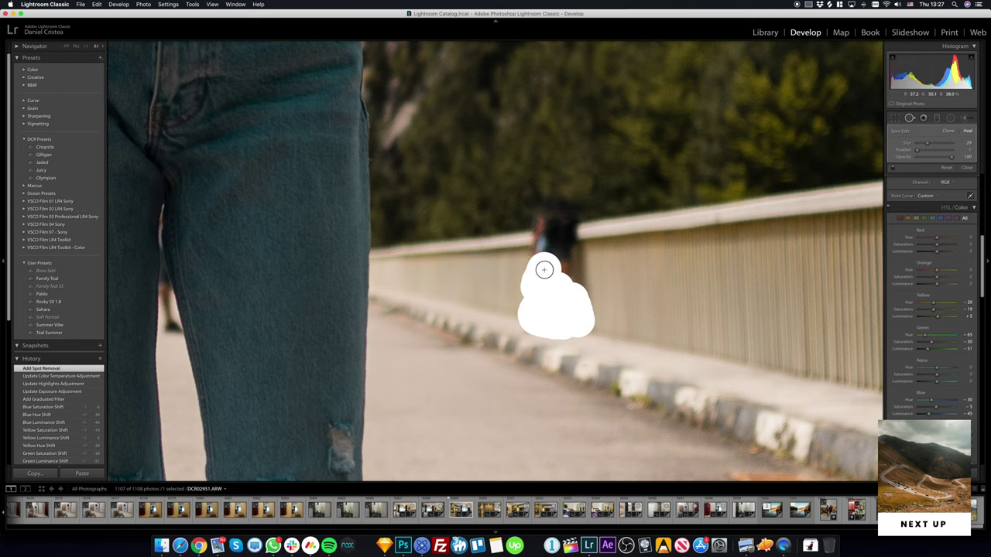
{"action": "left_click_drag", "start_coordinate": [557, 287], "coordinate": [566, 281]}
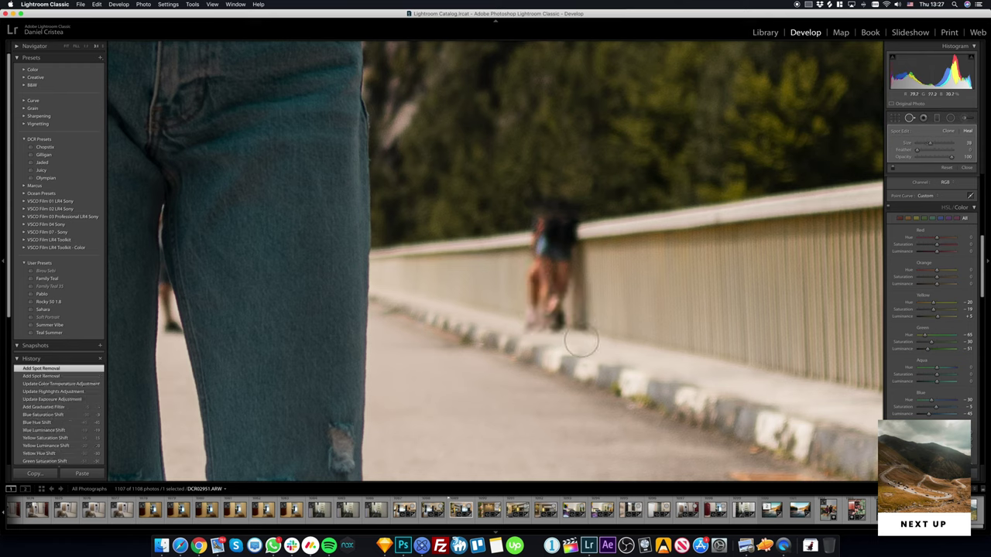
{"action": "key", "text": "ctrl+z"}
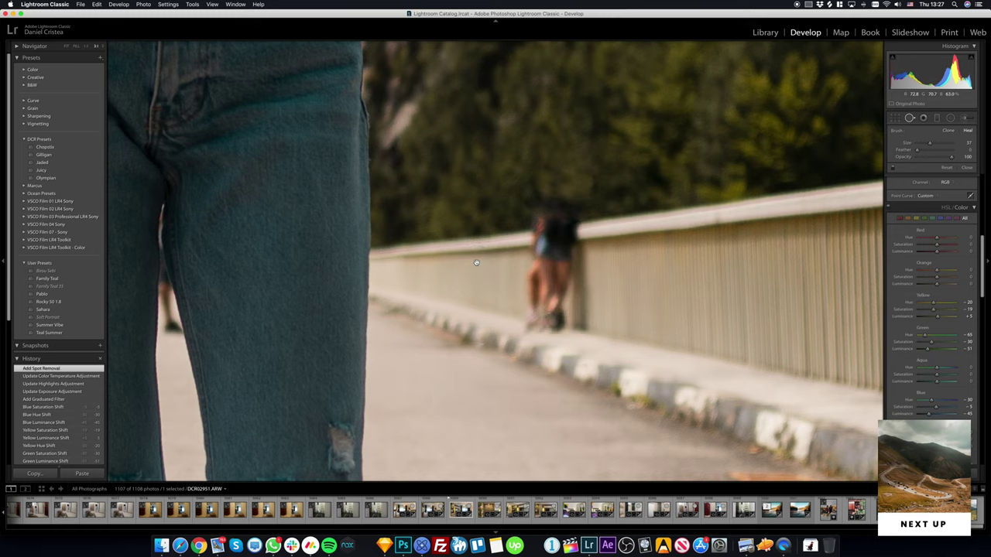
{"action": "key", "text": "z"}
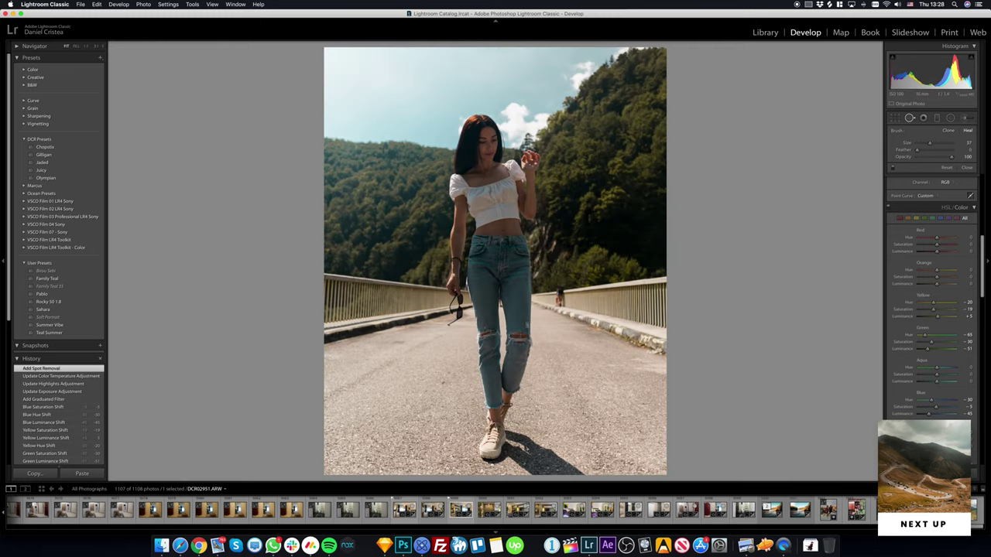
Send the photo to Photoshop CC 2019 and duplicate it onto Layer 1.
{"action": "right_click", "coordinate": [896, 511]}
{"action": "mouse_move", "coordinate": [910, 353]}
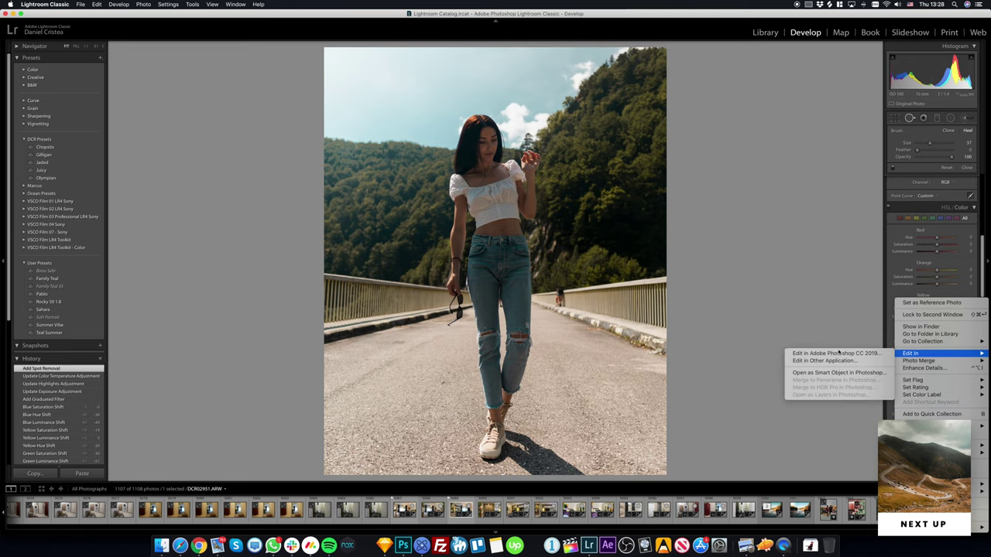
{"action": "left_click", "coordinate": [836, 354]}
{"action": "key", "text": "super+j"}
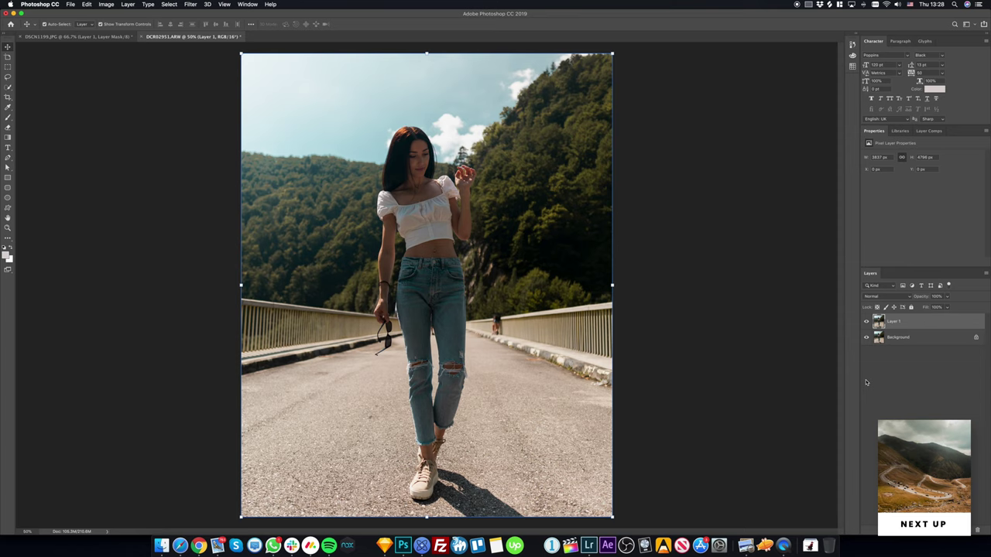
Zoom to 500% on the distant couple and select them with the Content-Aware Patch tool.
{"action": "key", "text": "z"}
{"action": "left_click_drag", "start_coordinate": [497, 325], "coordinate": [529, 328]}
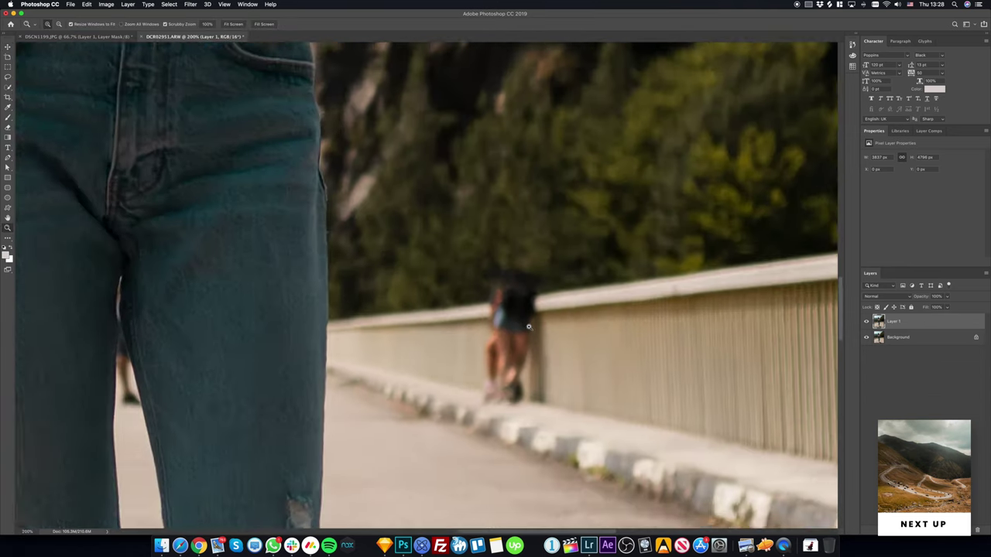
{"action": "key", "text": "v"}
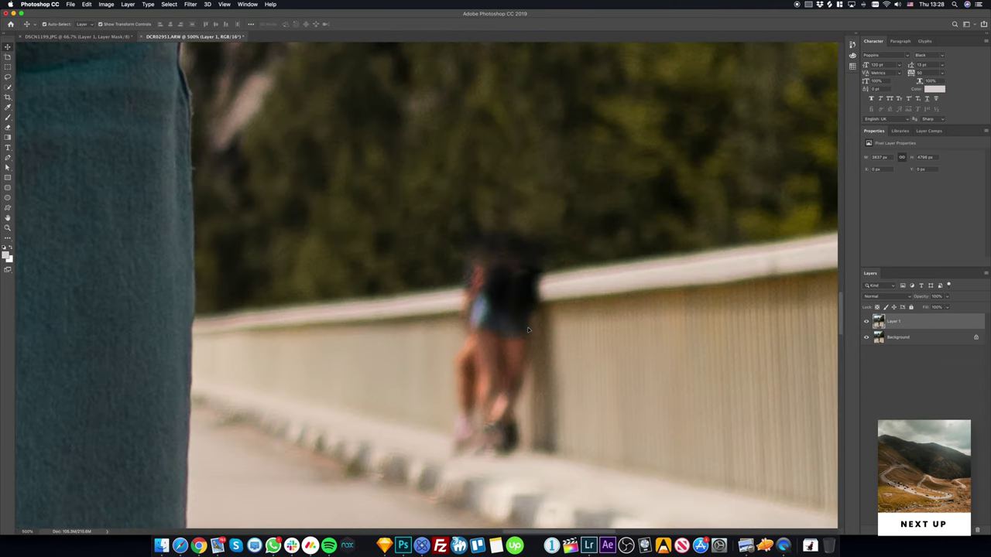
{"action": "key", "text": "m"}
{"action": "left_click_drag", "start_coordinate": [443, 224], "coordinate": [564, 466]}
{"action": "key", "text": "j"}
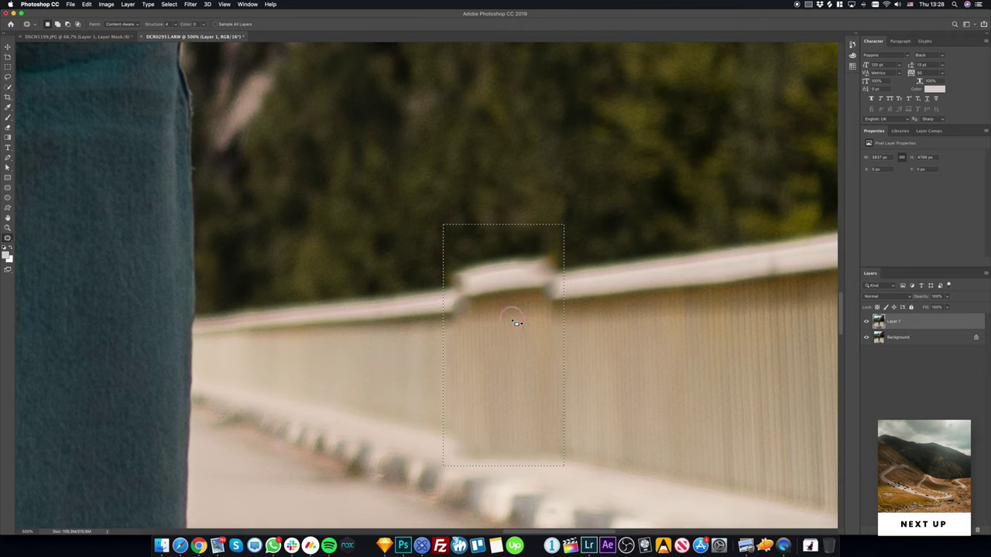
Patch the railing bump with clean rail from the right, retrying once after an undo.
{"action": "left_click_drag", "start_coordinate": [516, 323], "coordinate": [628, 329]}
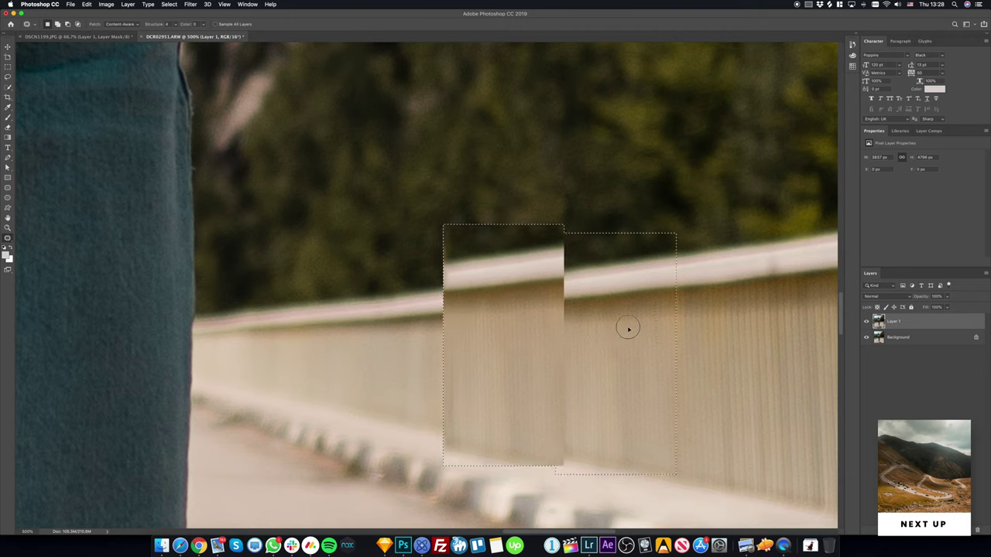
{"action": "left_click_drag", "start_coordinate": [628, 329], "coordinate": [665, 304]}
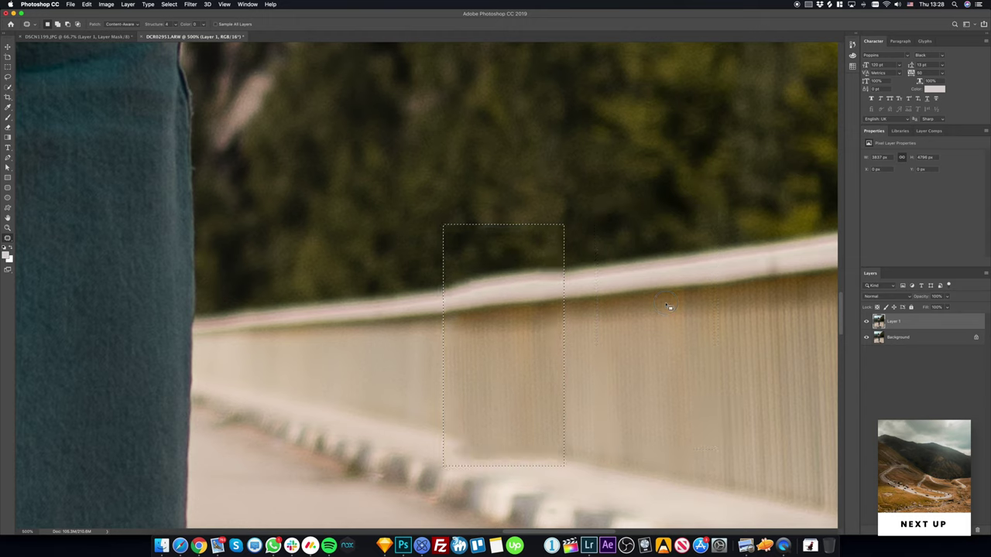
{"action": "key", "text": "super+z"}
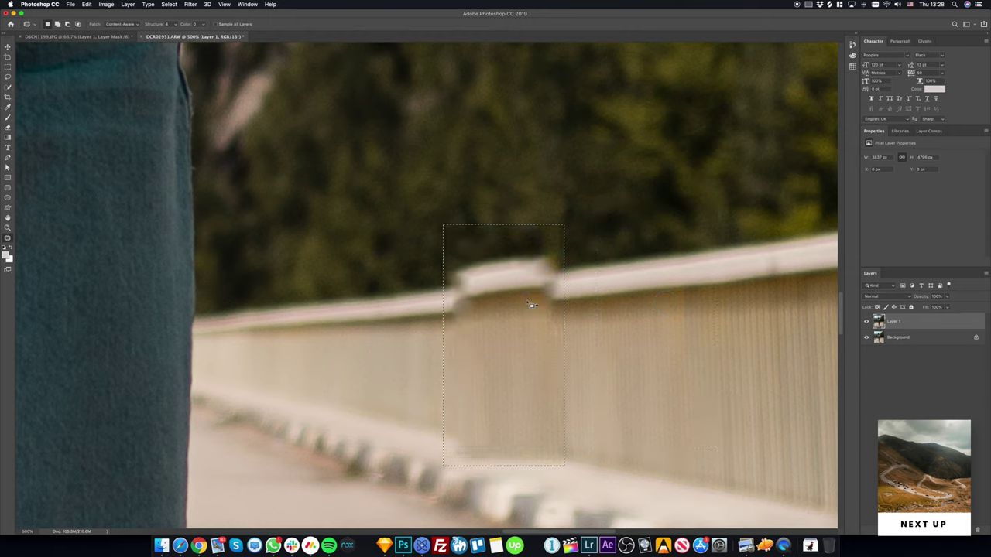
{"action": "left_click_drag", "start_coordinate": [531, 303], "coordinate": [687, 283]}
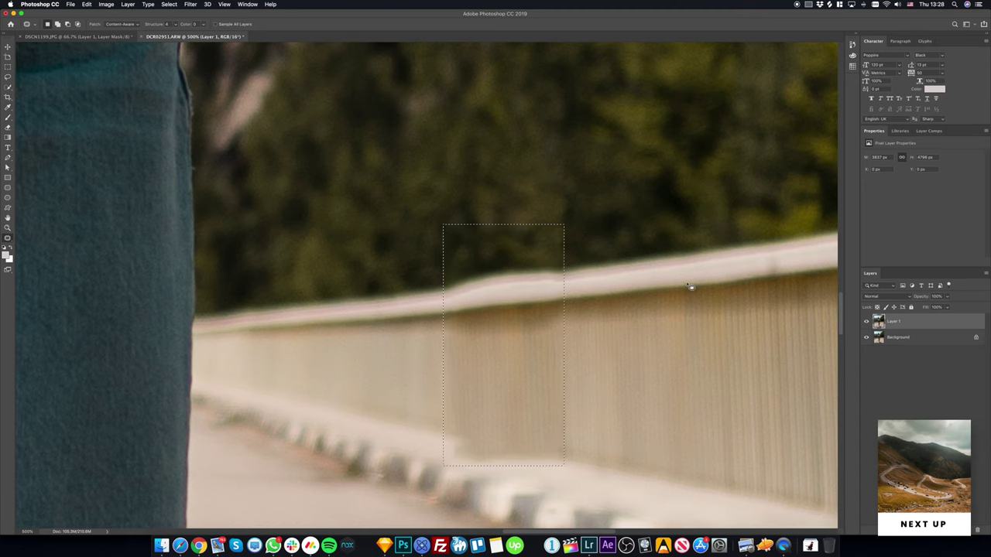
Zoom in beside the jeans and patch the uneven lower railing edge with clean base.
{"action": "key", "text": "super+d"}
{"action": "key", "text": "z"}
{"action": "left_click", "coordinate": [687, 283]}
{"action": "left_click", "coordinate": [687, 283], "text": "alt"}
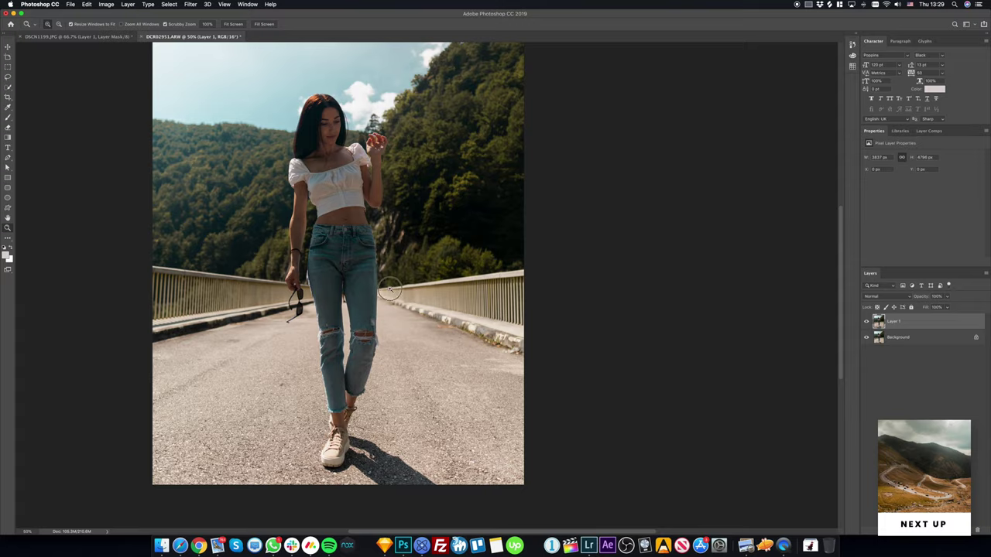
{"action": "left_click_drag", "start_coordinate": [390, 289], "coordinate": [563, 377]}
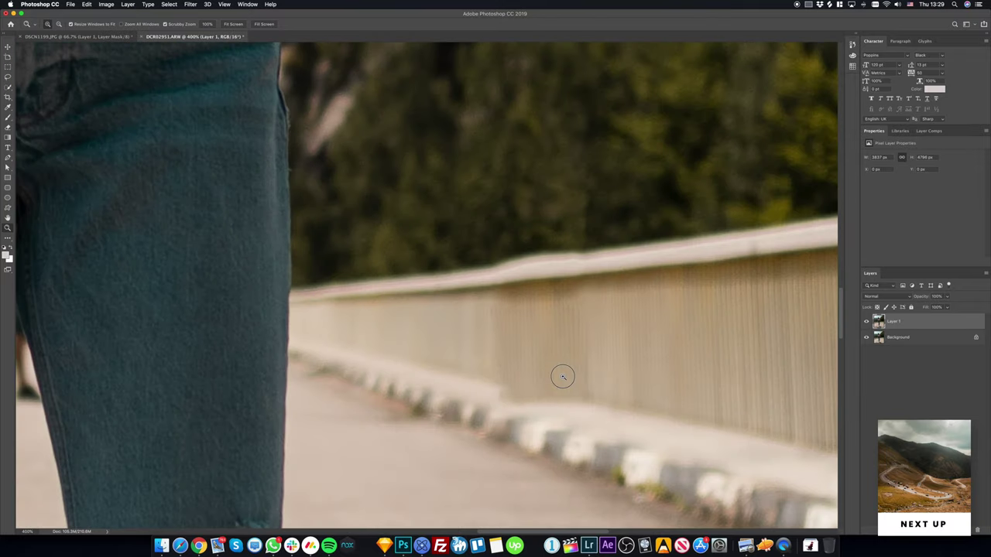
{"action": "left_click", "coordinate": [563, 377]}
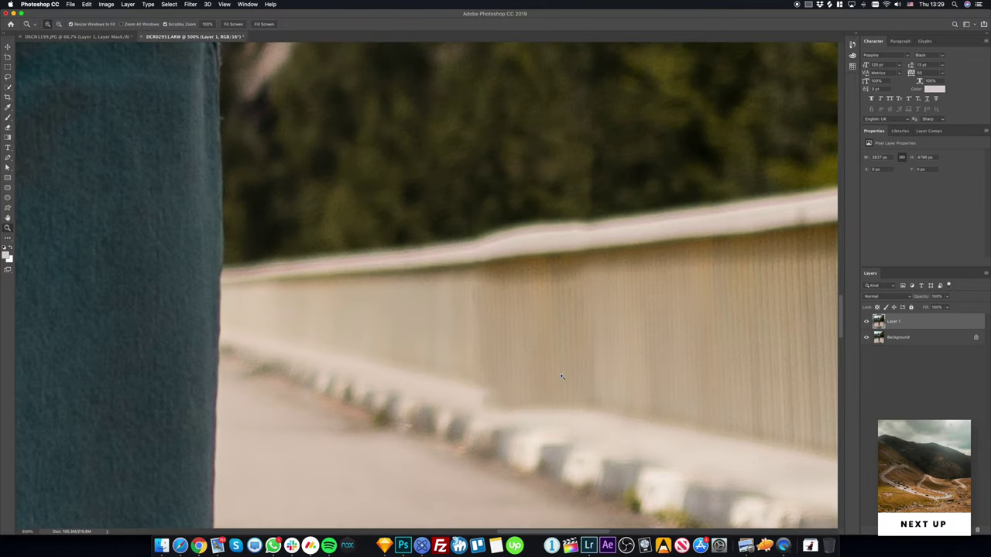
{"action": "left_click", "coordinate": [563, 377]}
{"action": "key", "text": "j"}
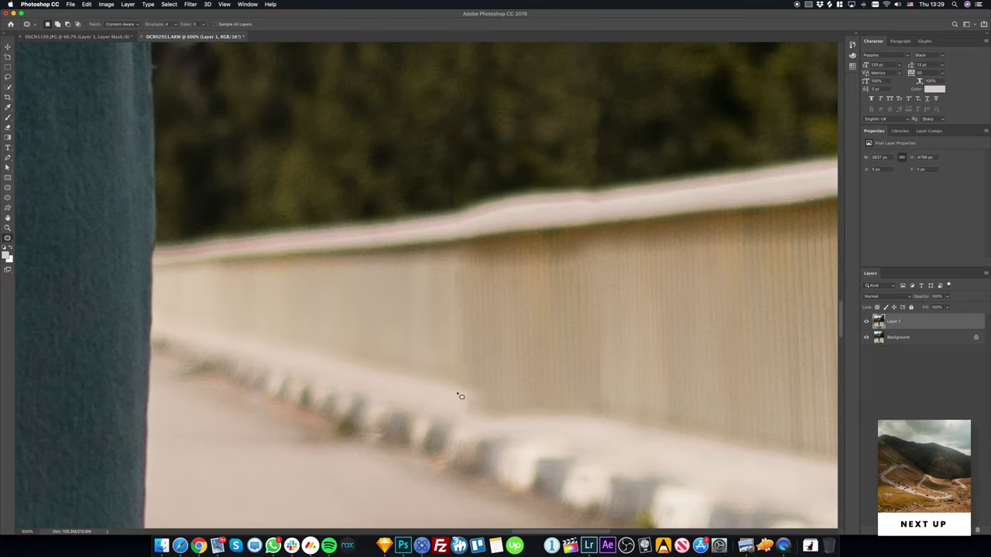
{"action": "mouse_move", "coordinate": [462, 390]}
{"action": "left_mouse_down"}
{"action": "mouse_move", "coordinate": [470, 394]}
{"action": "mouse_move", "coordinate": [465, 422]}
{"action": "mouse_move", "coordinate": [458, 384]}
{"action": "left_mouse_up"}
{"action": "left_click_drag", "start_coordinate": [533, 410], "coordinate": [704, 445]}
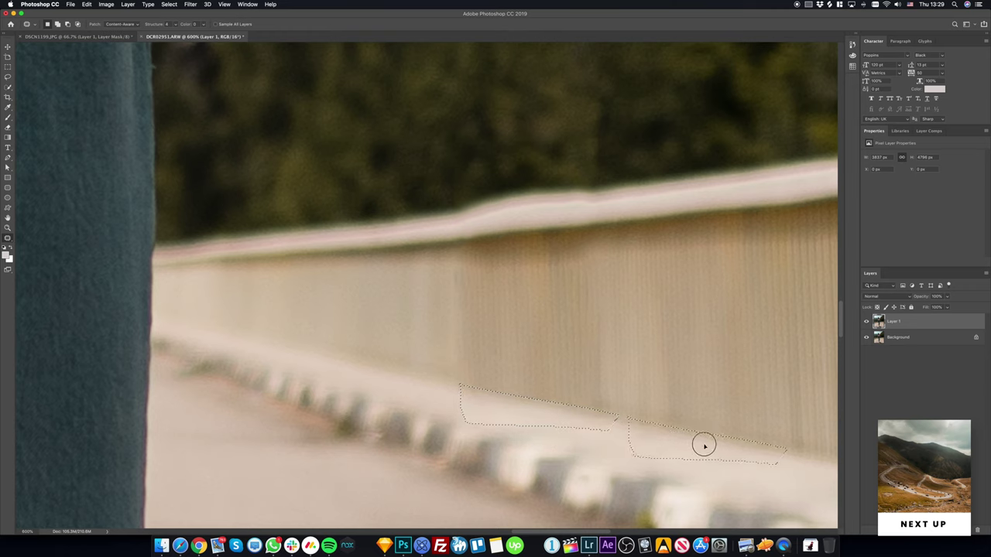
{"action": "key", "text": "ctrl+d"}
Patch out the bump and rough stretches along the railing's top edge.
{"action": "mouse_move", "coordinate": [453, 198]}
{"action": "left_mouse_down"}
{"action": "mouse_move", "coordinate": [480, 186]}
{"action": "mouse_move", "coordinate": [450, 195]}
{"action": "left_mouse_up"}
{"action": "key", "text": "ctrl+d"}
{"action": "scroll", "coordinate": [518, 225], "scroll_direction": "up", "scroll_amount": 2}
{"action": "scroll", "coordinate": [374, 249], "scroll_direction": "up", "scroll_amount": 2}
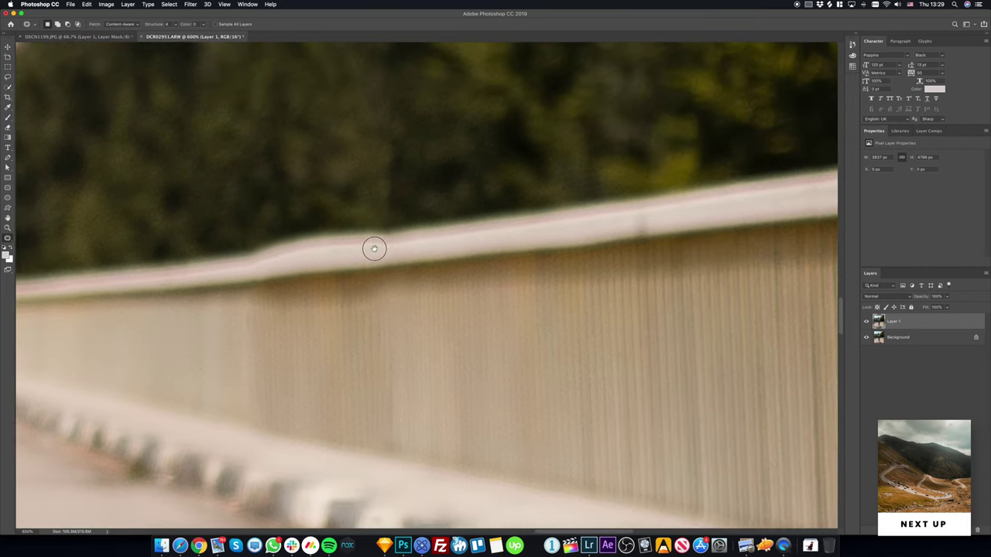
{"action": "left_click_drag", "start_coordinate": [374, 249], "coordinate": [335, 250]}
{"action": "mouse_move", "coordinate": [225, 232]}
{"action": "left_mouse_down"}
{"action": "mouse_move", "coordinate": [194, 272]}
{"action": "mouse_move", "coordinate": [203, 267]}
{"action": "left_mouse_up"}
{"action": "key", "text": "ctrl+d"}
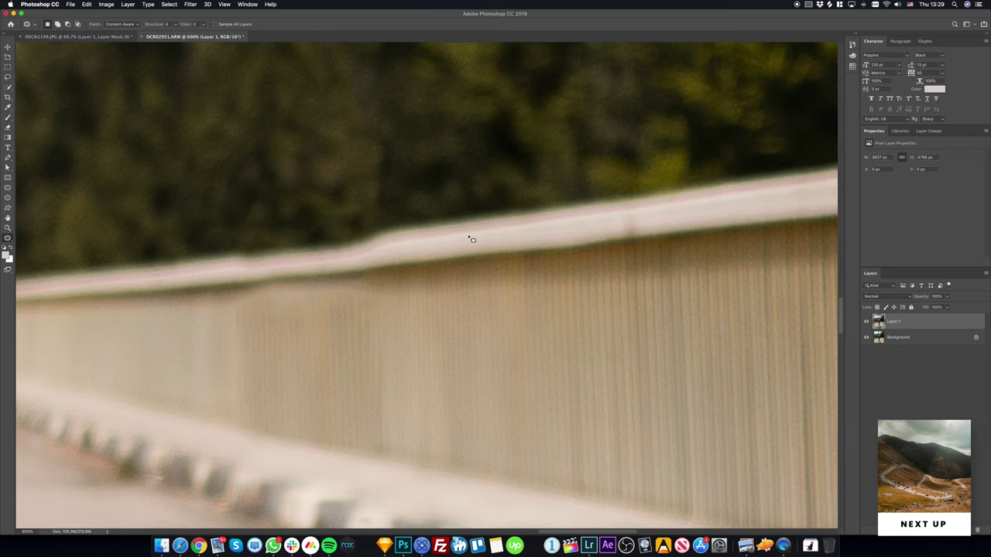
{"action": "scroll", "coordinate": [471, 239], "scroll_direction": "down", "scroll_amount": 2}
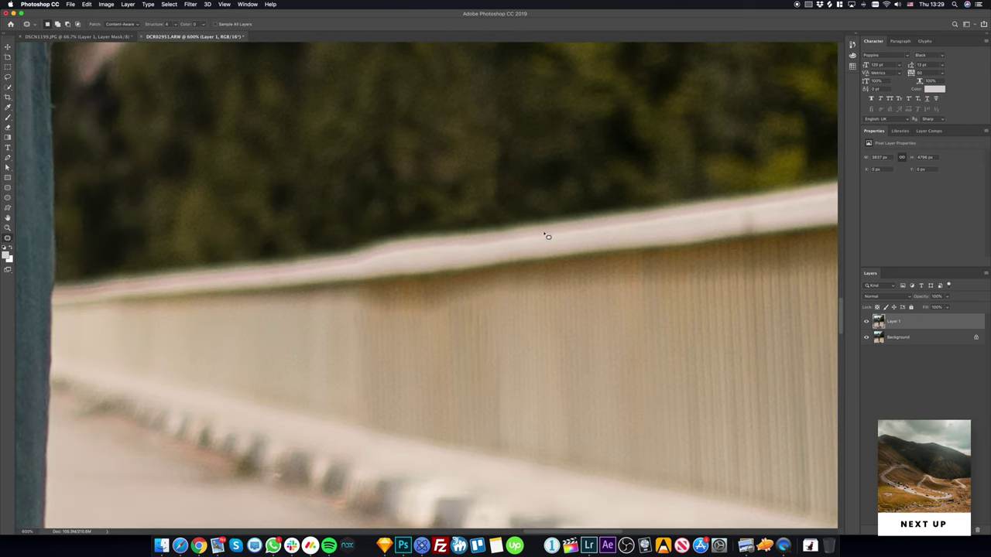
{"action": "left_click", "coordinate": [190, 4]}
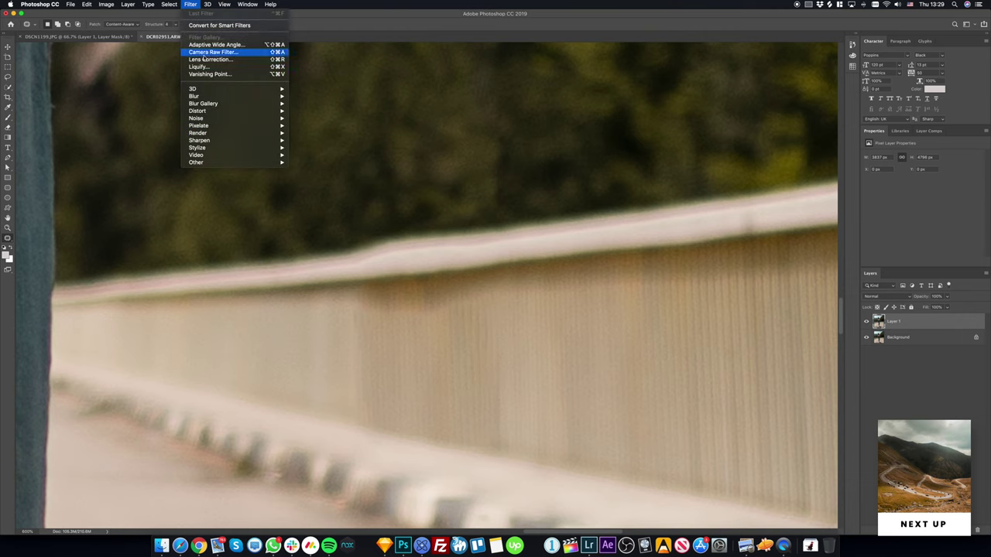
In Liquify, push the railing's top edge straight with a size-70 Forward Warp brush.
{"action": "left_click", "coordinate": [255, 54]}
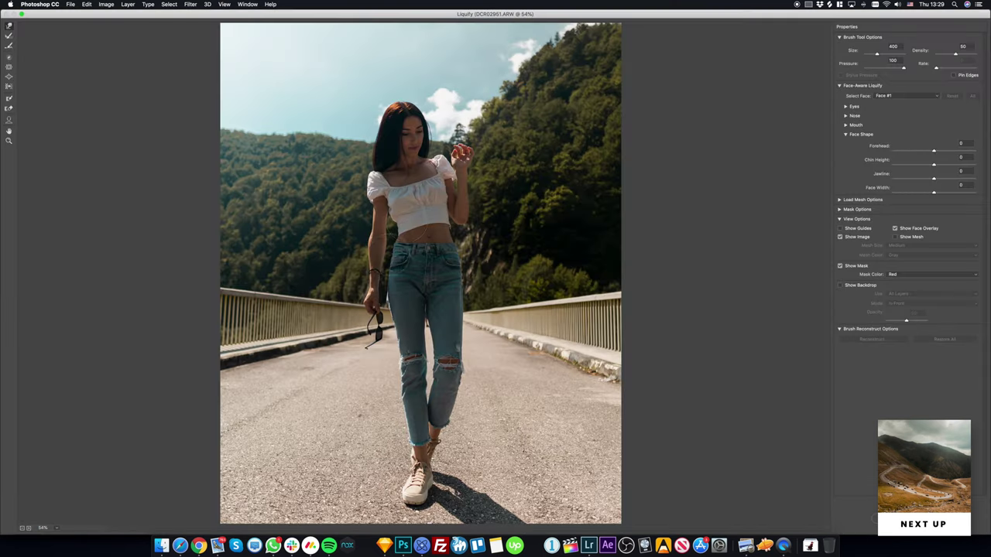
{"action": "scroll", "coordinate": [518, 310], "scroll_direction": "up", "scroll_amount": 2}
{"action": "scroll", "coordinate": [499, 313], "scroll_direction": "up", "scroll_amount": 3}
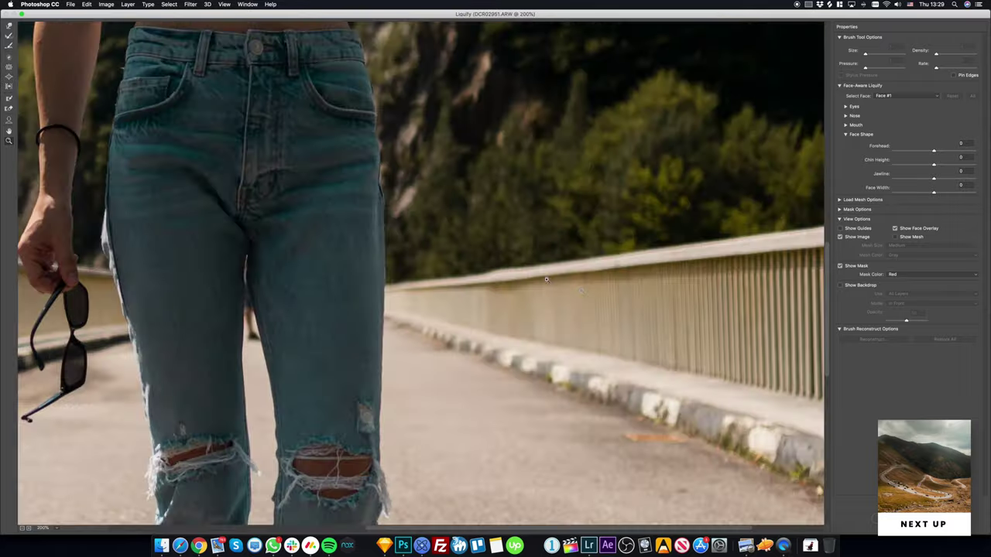
{"action": "scroll", "coordinate": [541, 281], "scroll_direction": "up", "scroll_amount": 2}
{"action": "scroll", "coordinate": [364, 251], "scroll_direction": "up", "scroll_amount": 5}
{"action": "scroll", "coordinate": [200, 233], "scroll_direction": "up", "scroll_amount": 5}
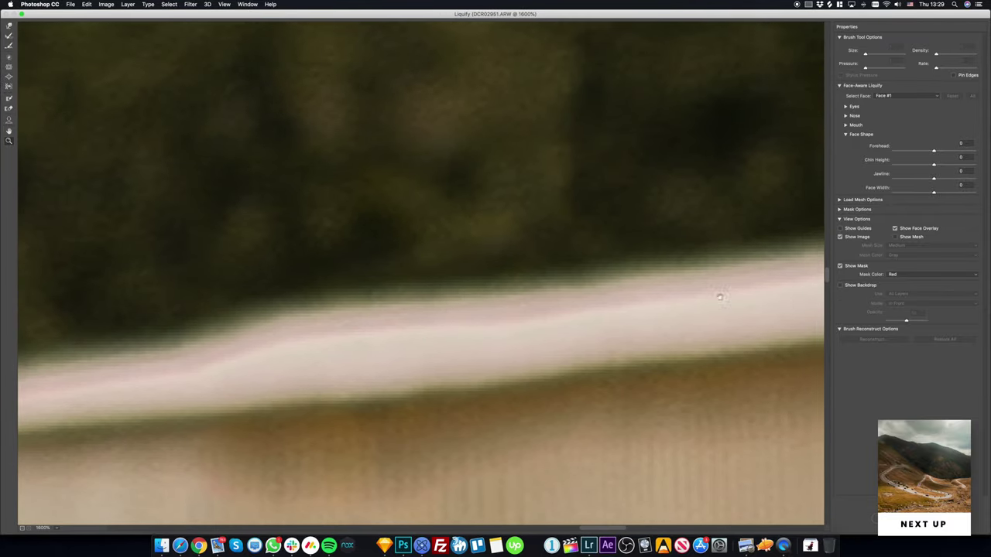
{"action": "scroll", "coordinate": [353, 270], "scroll_direction": "down", "scroll_amount": 3}
{"action": "key", "text": "bracketleft"}
{"action": "key", "text": "bracketleft"}
{"action": "key", "text": "bracketleft"}
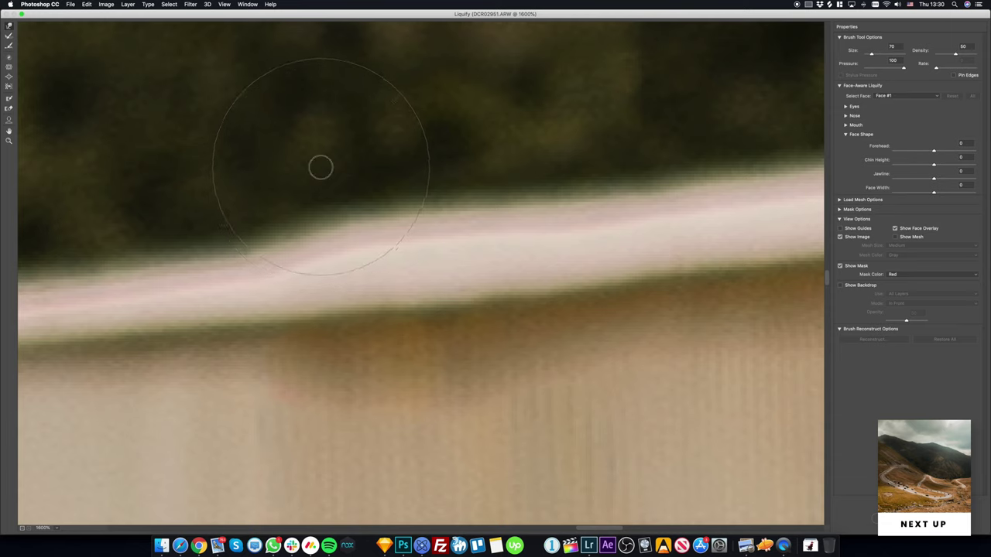
{"action": "mouse_move", "coordinate": [323, 180]}
{"action": "left_mouse_down"}
{"action": "mouse_move", "coordinate": [356, 220]}
{"action": "mouse_move", "coordinate": [520, 155]}
{"action": "mouse_move", "coordinate": [504, 176]}
{"action": "mouse_move", "coordinate": [429, 188]}
{"action": "mouse_move", "coordinate": [293, 192]}
{"action": "mouse_move", "coordinate": [390, 207]}
{"action": "left_mouse_up"}
Zoom in on the railing's top edge and set the Forward Warp brush to size 45.
{"action": "left_click", "coordinate": [411, 254], "text": "alt"}
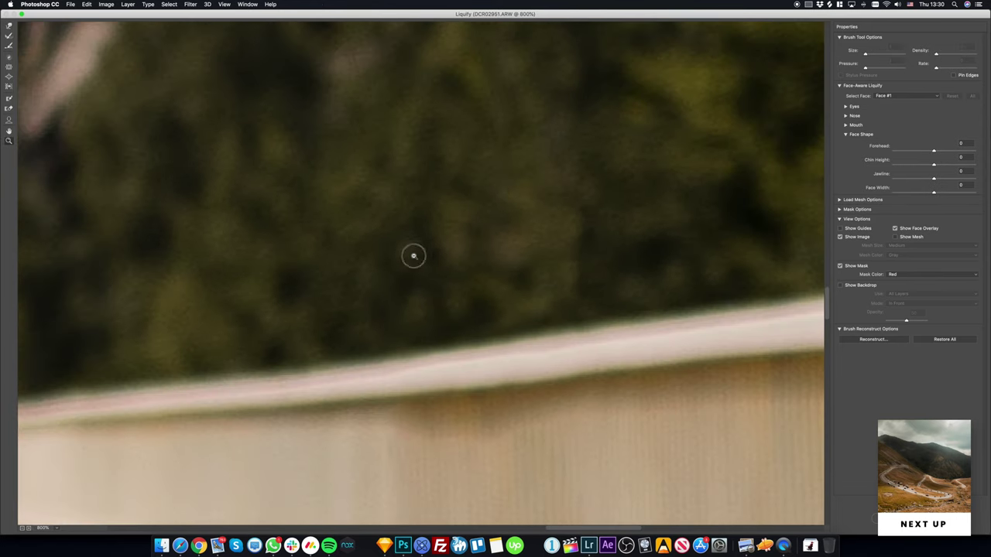
{"action": "left_click", "coordinate": [416, 258], "text": "alt"}
{"action": "left_click", "coordinate": [415, 258], "text": "alt"}
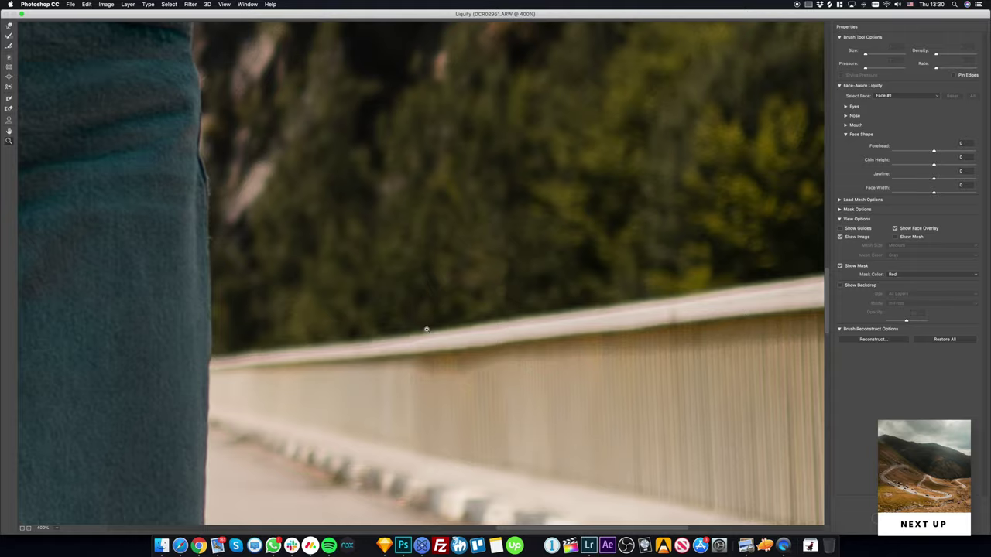
{"action": "left_click", "coordinate": [426, 330]}
{"action": "left_click", "coordinate": [411, 298]}
{"action": "key", "text": "w"}
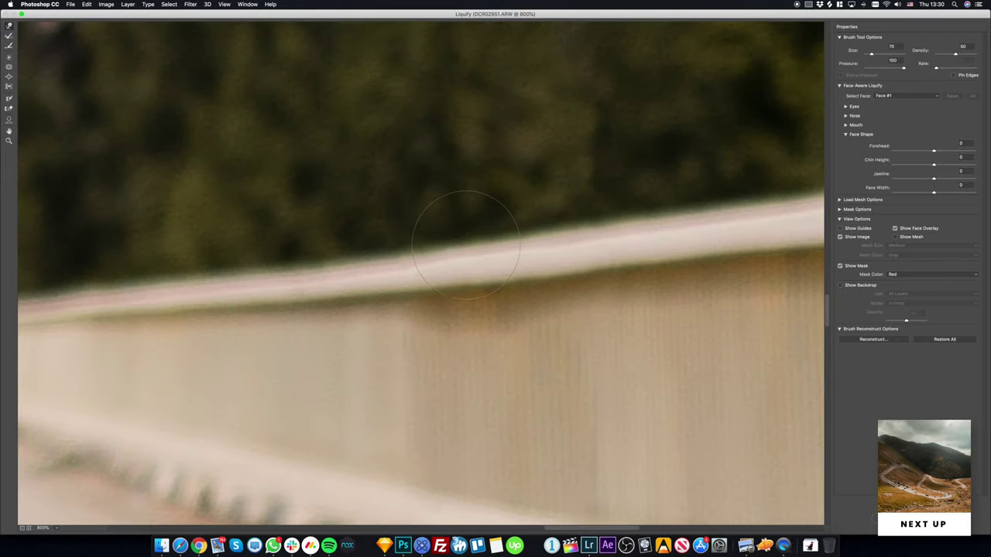
{"action": "key", "text": "bracketleft"}
{"action": "key", "text": "bracketleft"}
{"action": "key", "text": "bracketleft"}
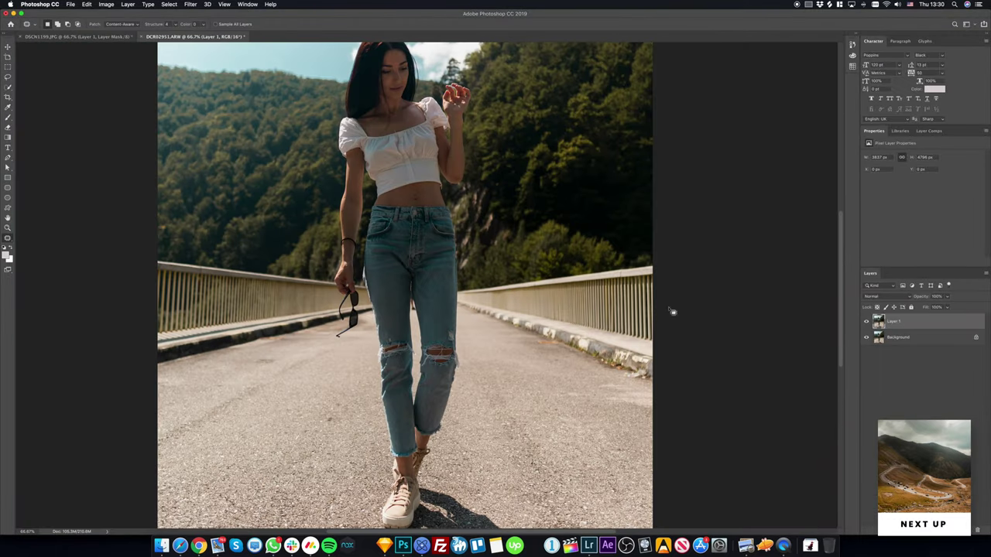
Zoom into the gap between the jeans legs and patch out the small distant figure.
{"action": "left_click", "coordinate": [396, 265], "text": "alt"}
{"action": "key", "text": "j"}
{"action": "key", "text": "z"}
{"action": "left_click", "coordinate": [435, 314]}
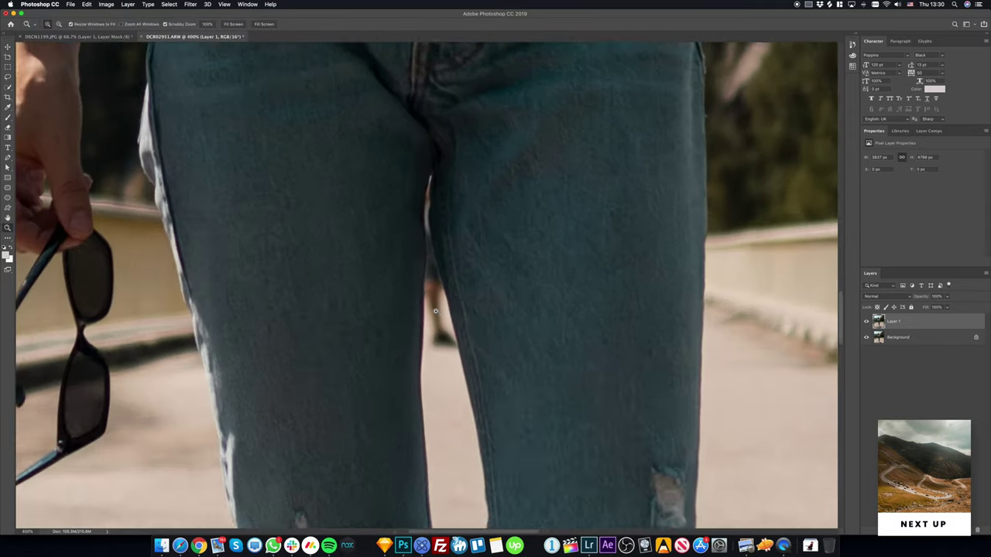
{"action": "left_click", "coordinate": [435, 312]}
{"action": "left_click", "coordinate": [444, 311]}
{"action": "key", "text": "j"}
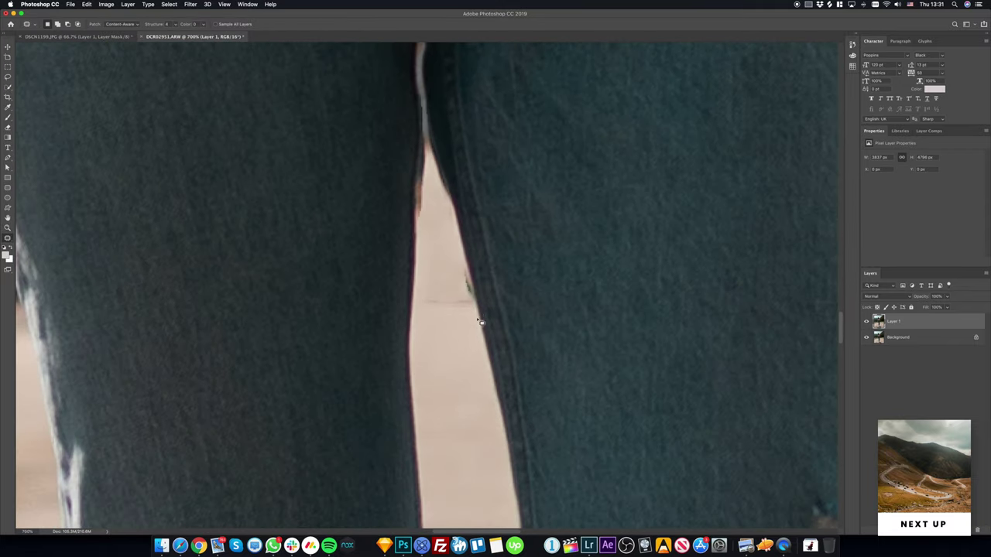
{"action": "mouse_move", "coordinate": [465, 269]}
{"action": "left_mouse_down"}
{"action": "mouse_move", "coordinate": [469, 294]}
{"action": "mouse_move", "coordinate": [454, 299]}
{"action": "mouse_move", "coordinate": [464, 265]}
{"action": "mouse_move", "coordinate": [464, 333]}
{"action": "mouse_move", "coordinate": [478, 346]}
{"action": "left_mouse_up"}
{"action": "left_click_drag", "start_coordinate": [469, 304], "coordinate": [457, 333]}
{"action": "key", "text": "z"}
Zoom back out and select both layers in the Layers panel.
{"action": "scroll", "coordinate": [466, 306], "scroll_direction": "down", "scroll_amount": 5}
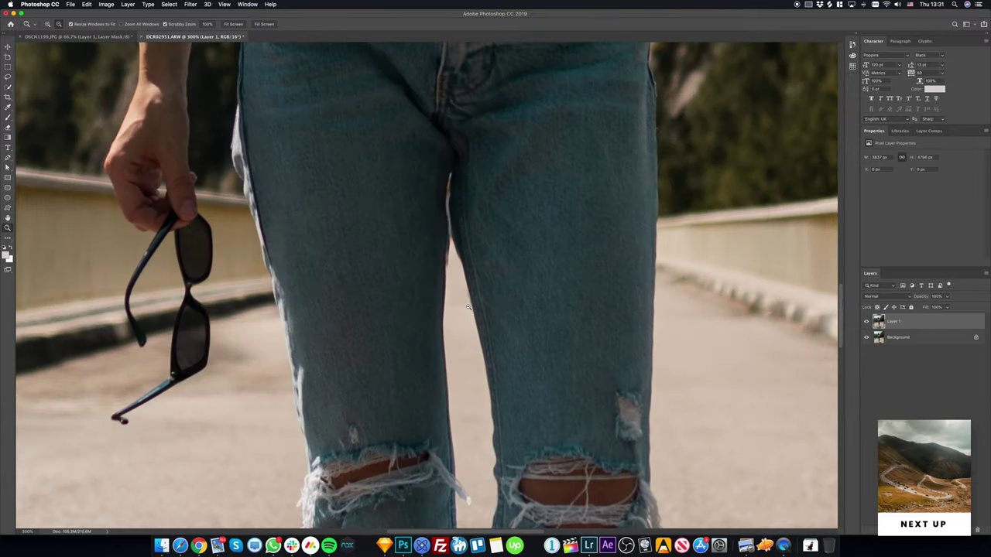
{"action": "scroll", "coordinate": [468, 307], "scroll_direction": "down", "scroll_amount": 3}
{"action": "scroll", "coordinate": [480, 317], "scroll_direction": "down", "scroll_amount": 2}
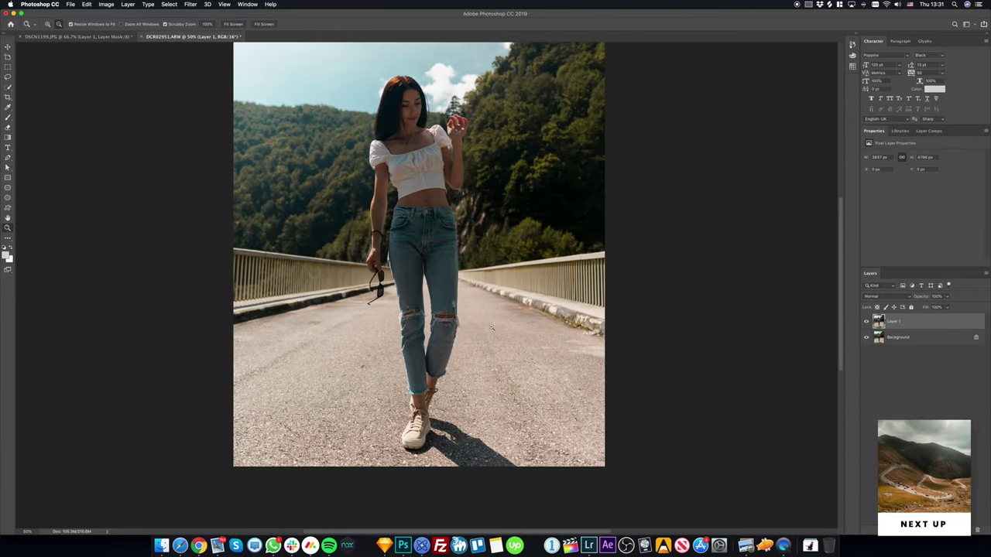
{"action": "scroll", "coordinate": [490, 328], "scroll_direction": "down", "scroll_amount": 1}
{"action": "left_click", "coordinate": [908, 338], "text": "shift"}
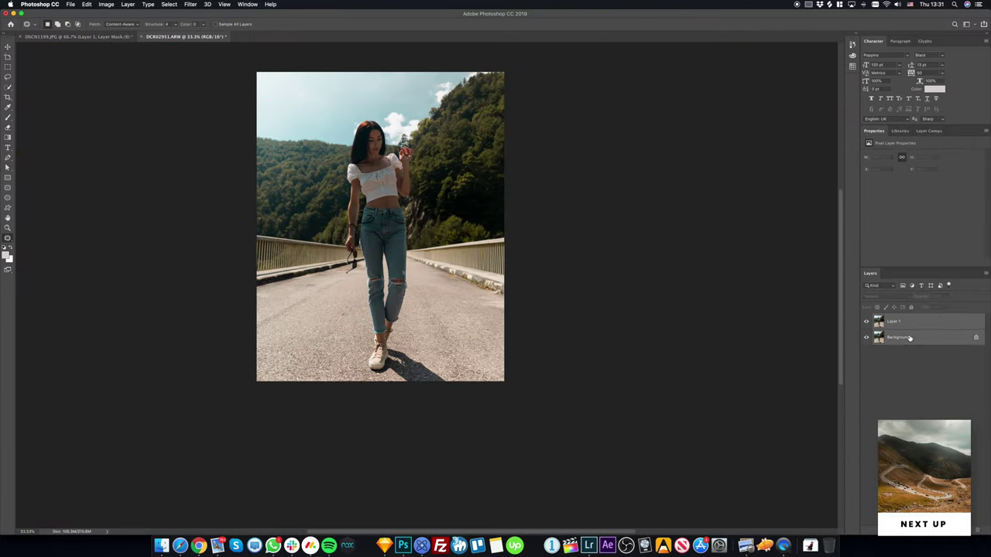
Merge the layers into Background, save as DCR02951-Edit.tif, and return to Lightroom Classic.
{"action": "right_click", "coordinate": [908, 338]}
{"action": "left_click", "coordinate": [929, 394]}
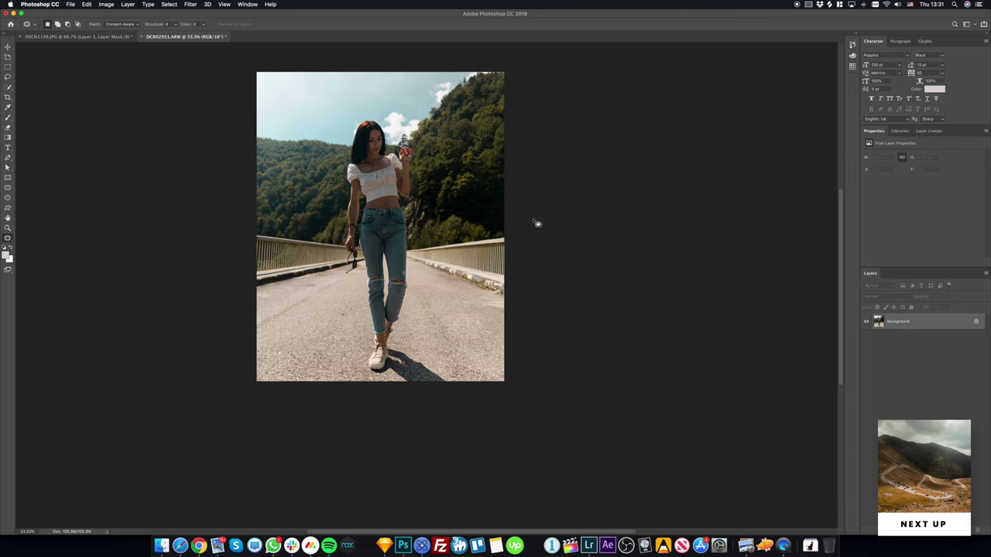
{"action": "key", "text": "ctrl+s"}
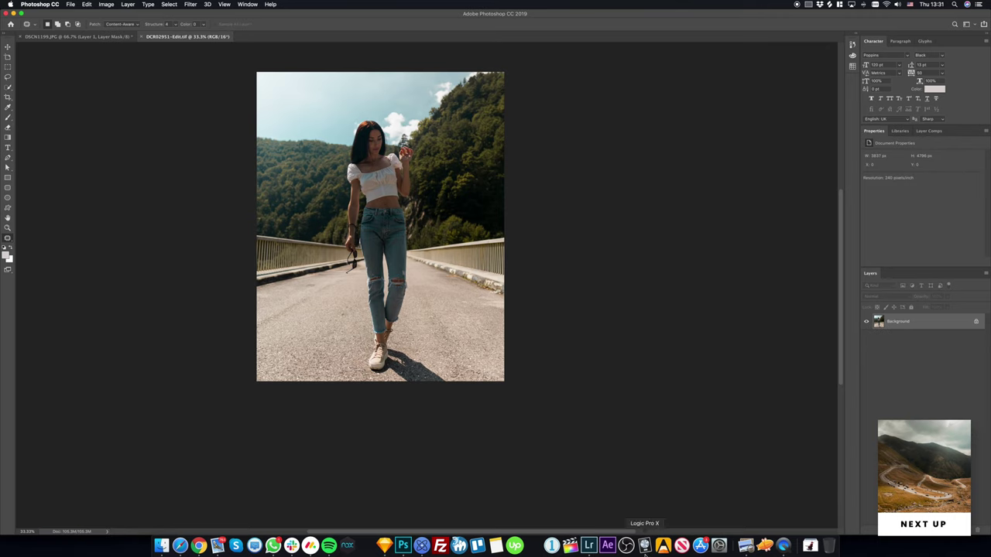
{"action": "left_click", "coordinate": [590, 547]}
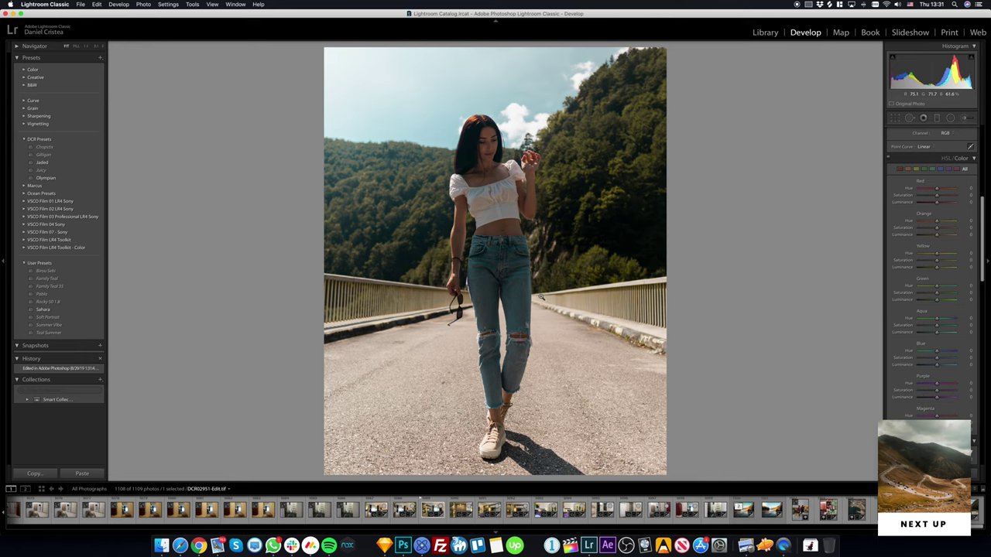
Set the Adjustment Brush to Dodge (Lighten) and brighten the woman's face.
{"action": "key", "text": "k"}
{"action": "left_click", "coordinate": [946, 143]}
{"action": "left_click", "coordinate": [929, 144]}
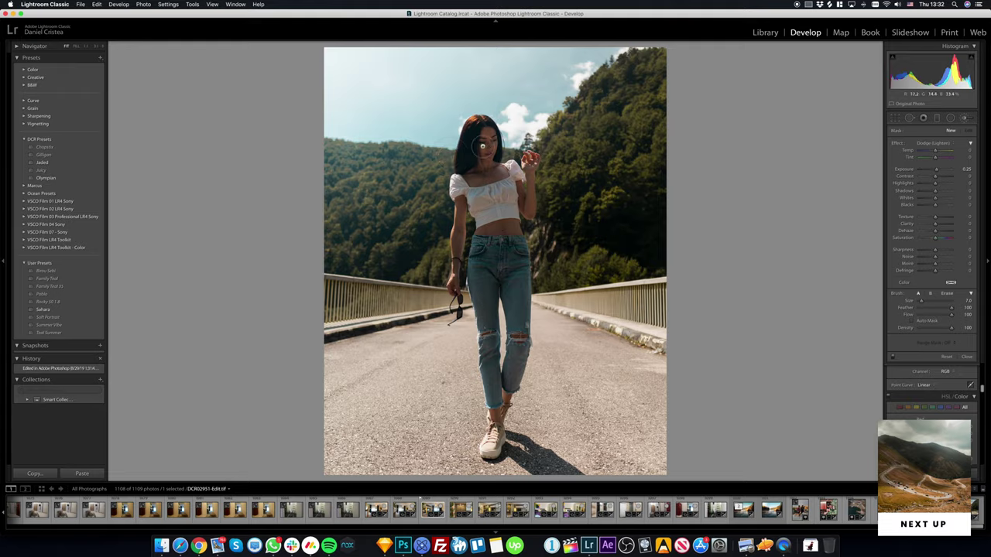
{"action": "left_click_drag", "start_coordinate": [479, 144], "coordinate": [614, 214]}
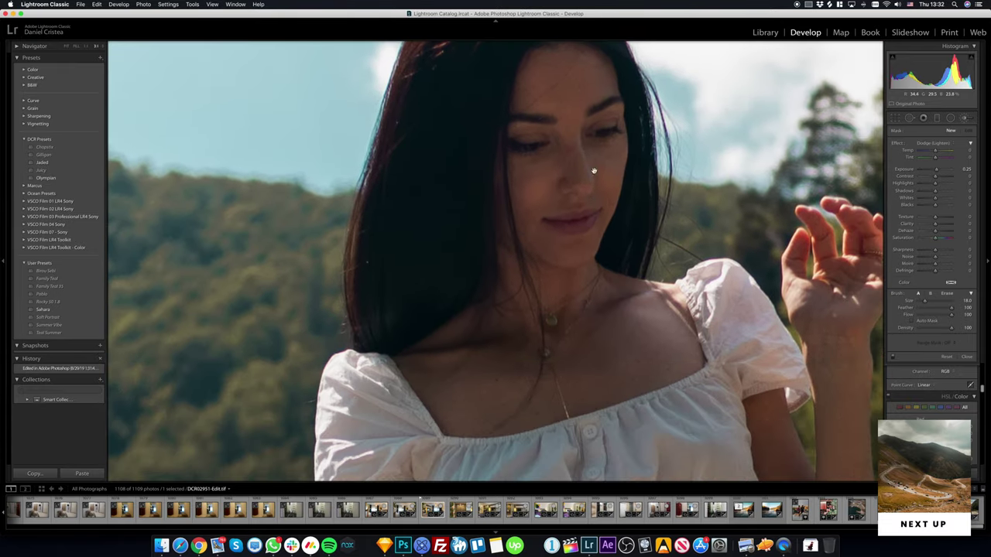
{"action": "left_click_drag", "start_coordinate": [594, 170], "coordinate": [570, 204]}
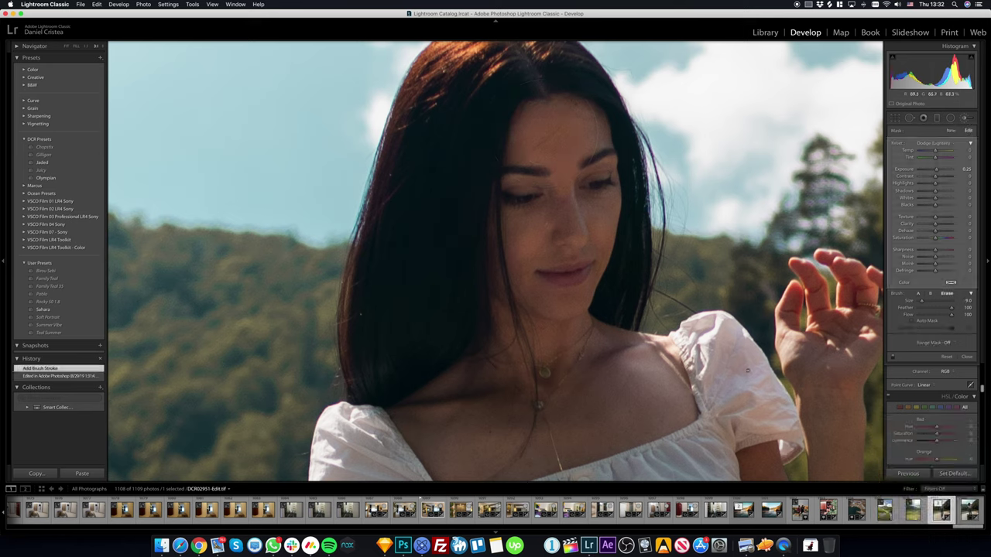
{"action": "left_click_drag", "start_coordinate": [597, 365], "coordinate": [563, 324]}
Dodge her arm and torso, then brighten her hair with a size-10 brush.
{"action": "key", "text": "z"}
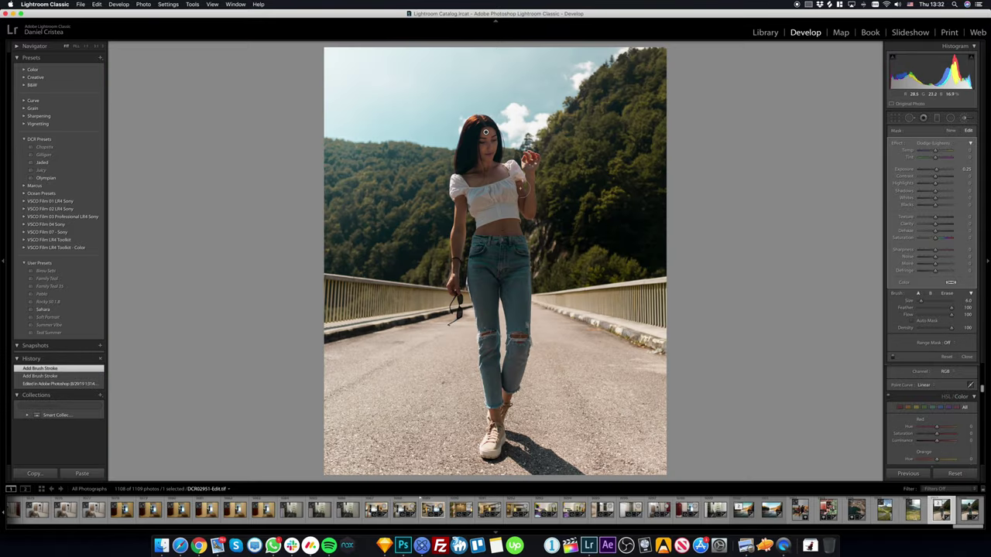
{"action": "left_click_drag", "start_coordinate": [526, 215], "coordinate": [532, 164]}
{"action": "left_click_drag", "start_coordinate": [492, 244], "coordinate": [457, 286]}
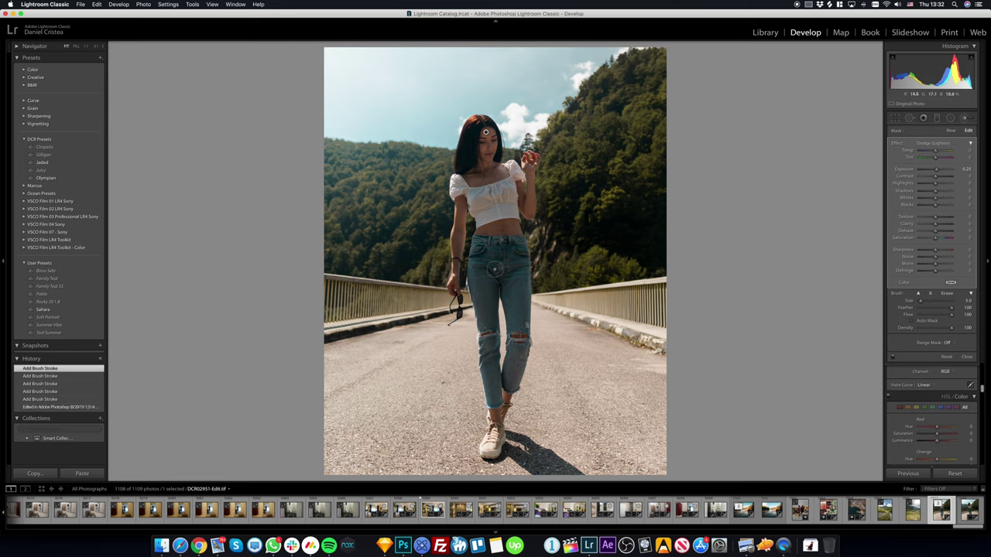
{"action": "key", "text": "bracketright"}
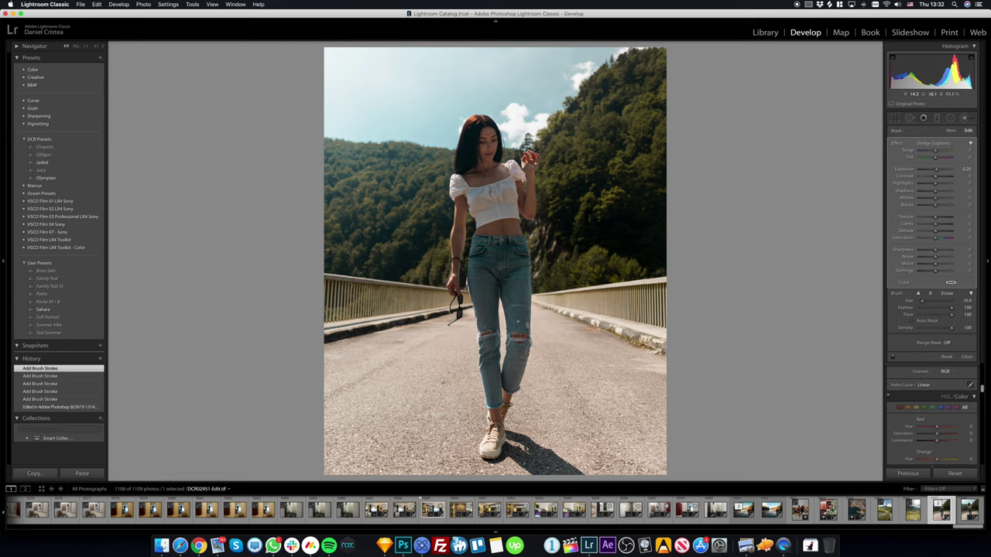
{"action": "left_click_drag", "start_coordinate": [516, 307], "coordinate": [499, 385]}
Dodge her hair once more, set the mask to Shadows +21 and Saturation −7, then switch to the raw portrait.
{"action": "left_click", "coordinate": [485, 131]}
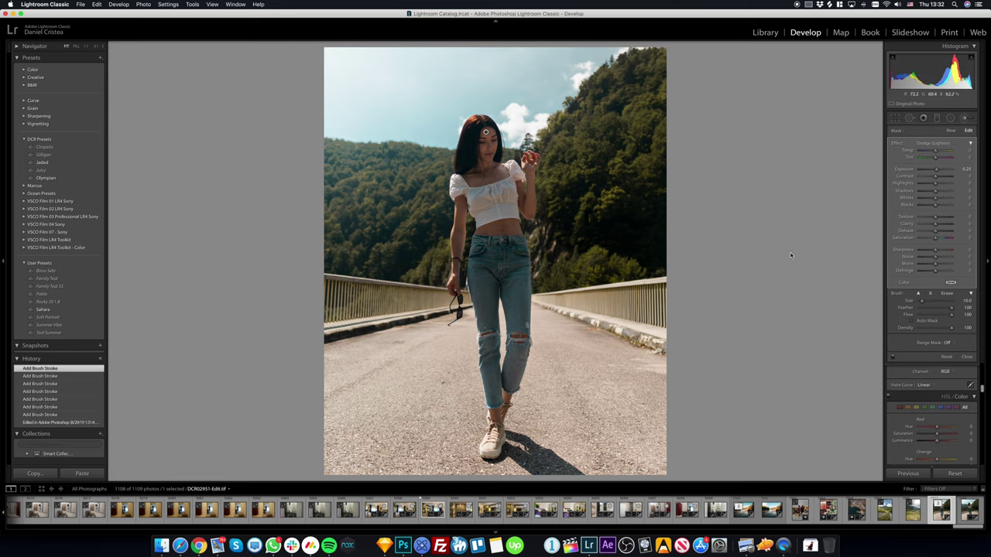
{"action": "left_click_drag", "start_coordinate": [936, 191], "coordinate": [938, 192]}
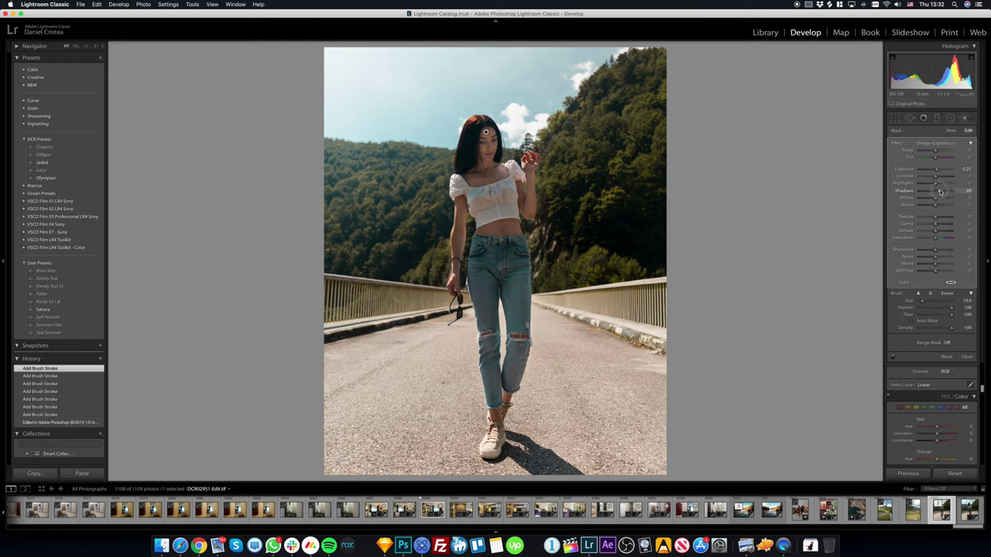
{"action": "left_click_drag", "start_coordinate": [938, 192], "coordinate": [940, 192]}
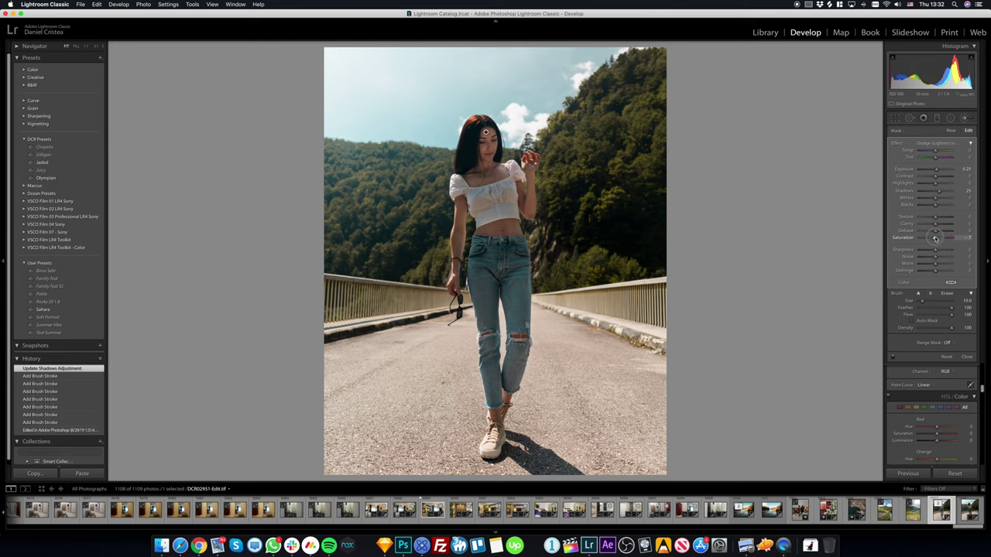
{"action": "left_click", "coordinate": [935, 240]}
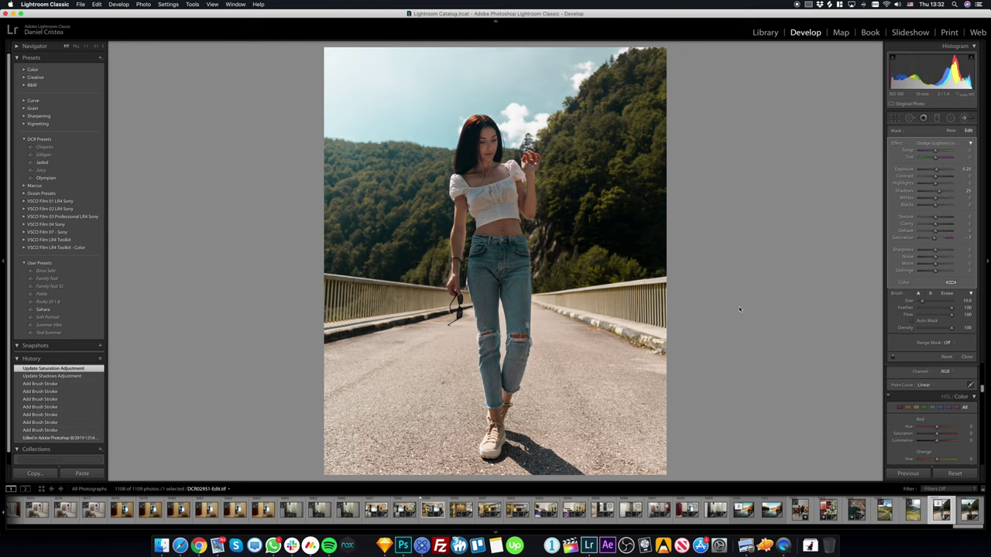
{"action": "key", "text": "Right"}
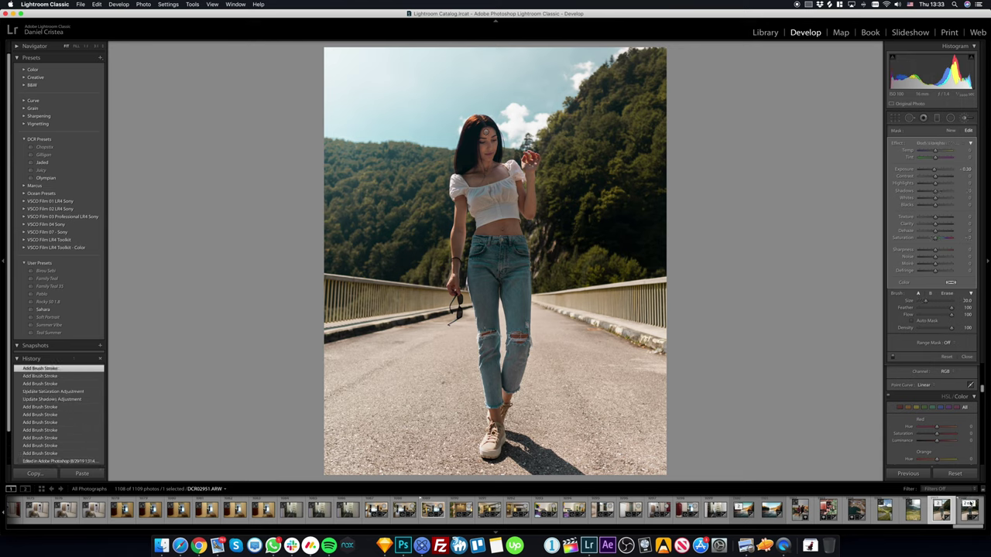
Open the serpentine mountain road photo and inspect the road and motorcycles at 1:1.
{"action": "right_click", "coordinate": [940, 511]}
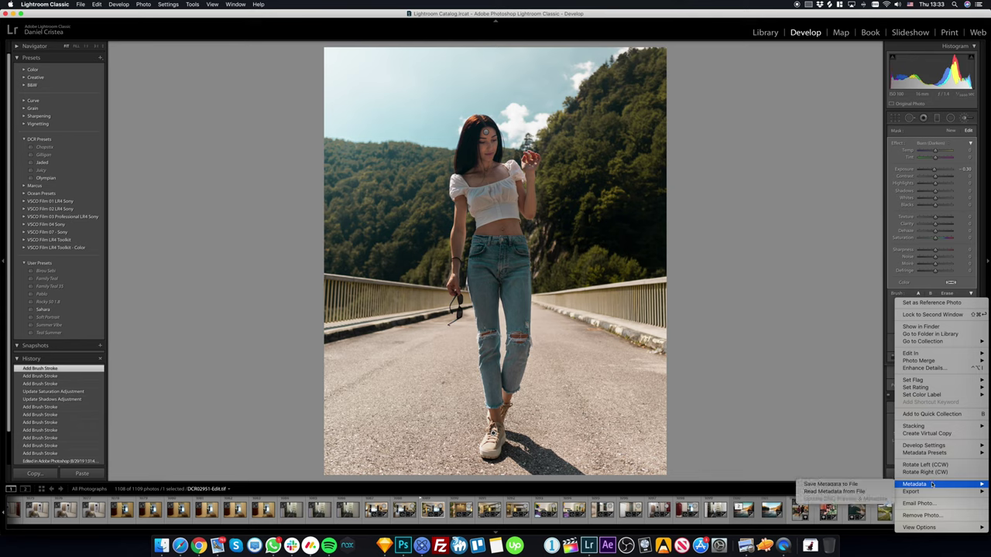
{"action": "left_click", "coordinate": [884, 511]}
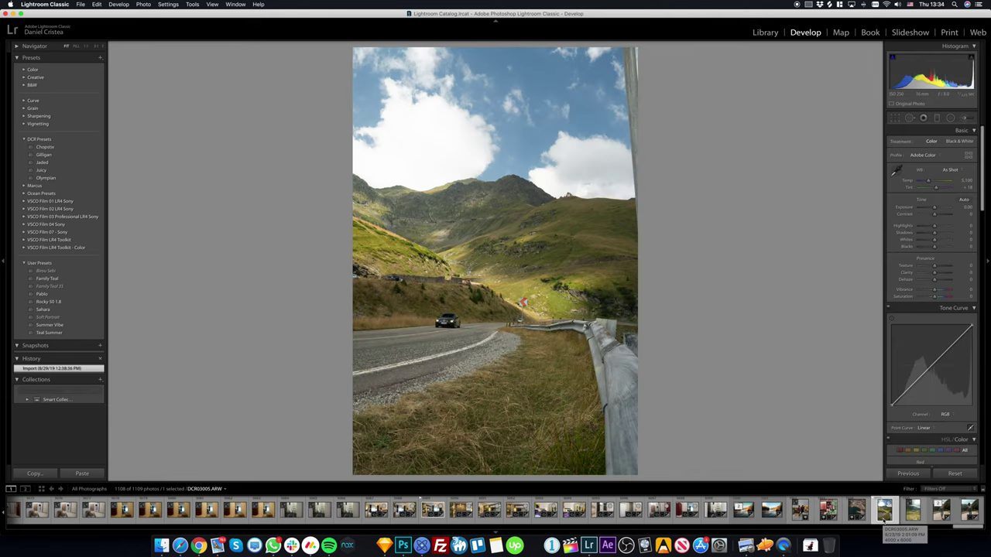
{"action": "left_click", "coordinate": [913, 510]}
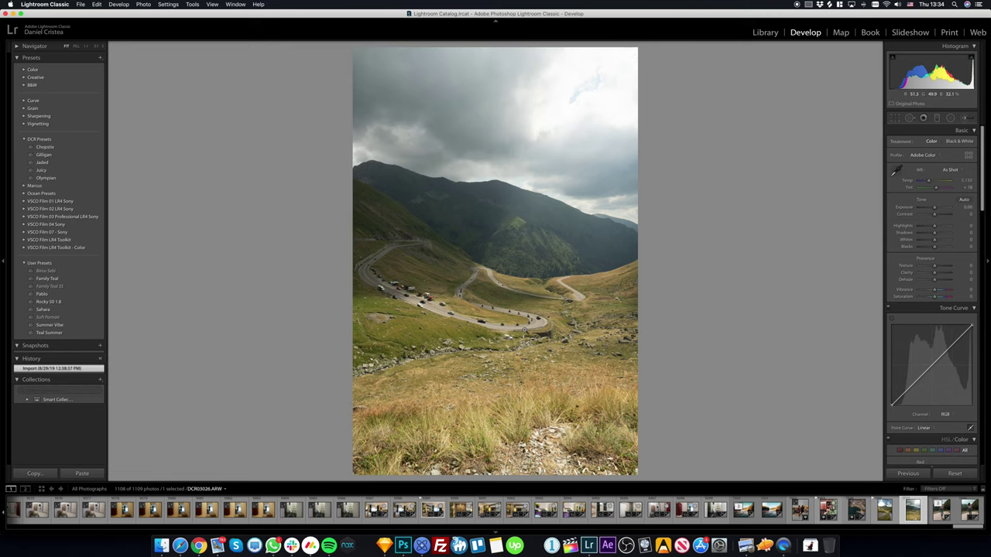
{"action": "left_click", "coordinate": [524, 330]}
{"action": "left_click_drag", "start_coordinate": [501, 116], "coordinate": [473, 195]}
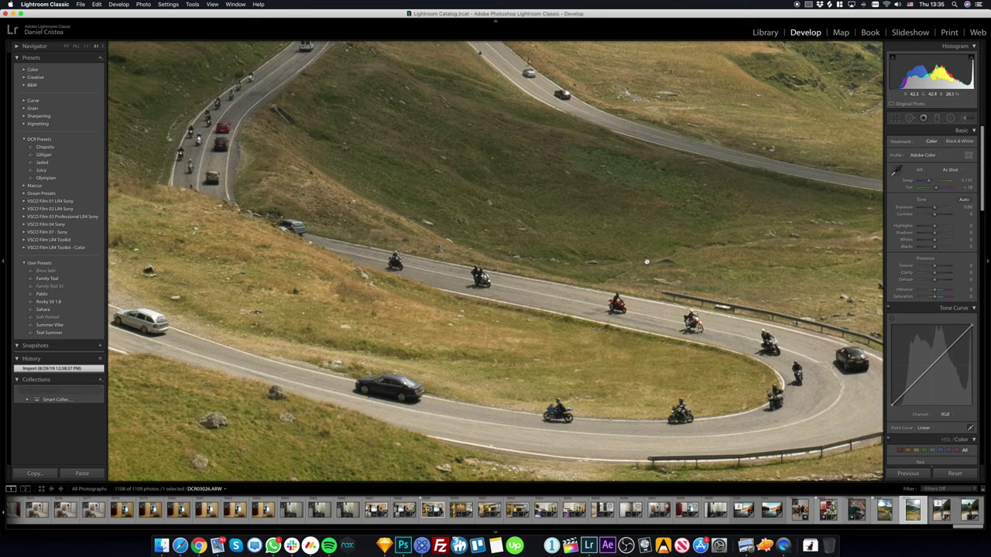
{"action": "left_click", "coordinate": [540, 277]}
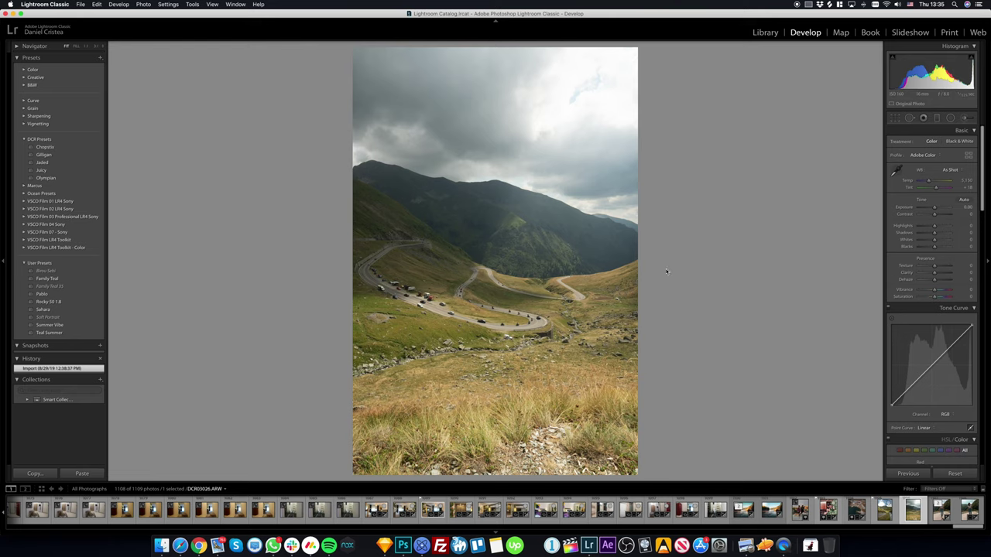
Start cropping the road photo with aspect-ratio choices.
{"action": "left_click", "coordinate": [895, 117]}
{"action": "left_click", "coordinate": [949, 144]}
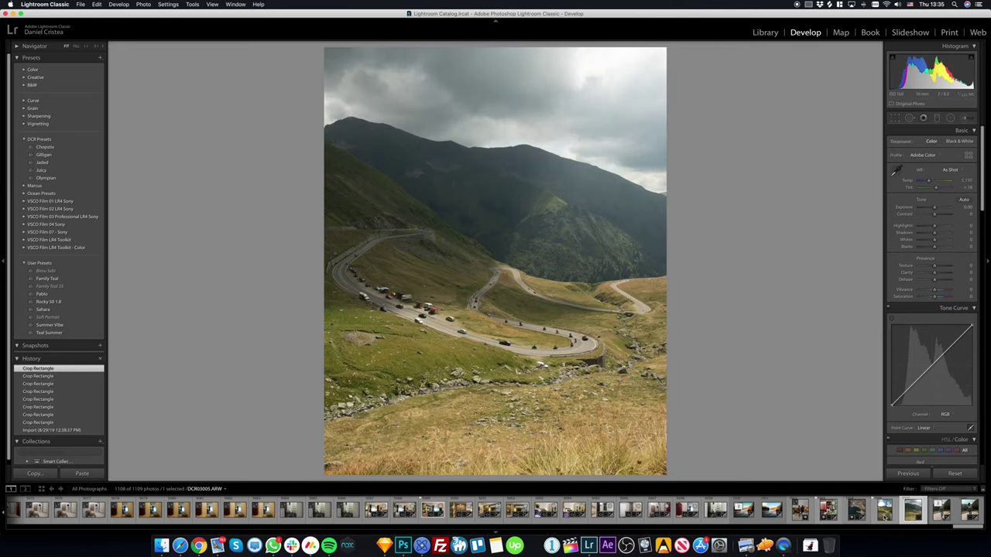
{"action": "left_click", "coordinate": [856, 511]}
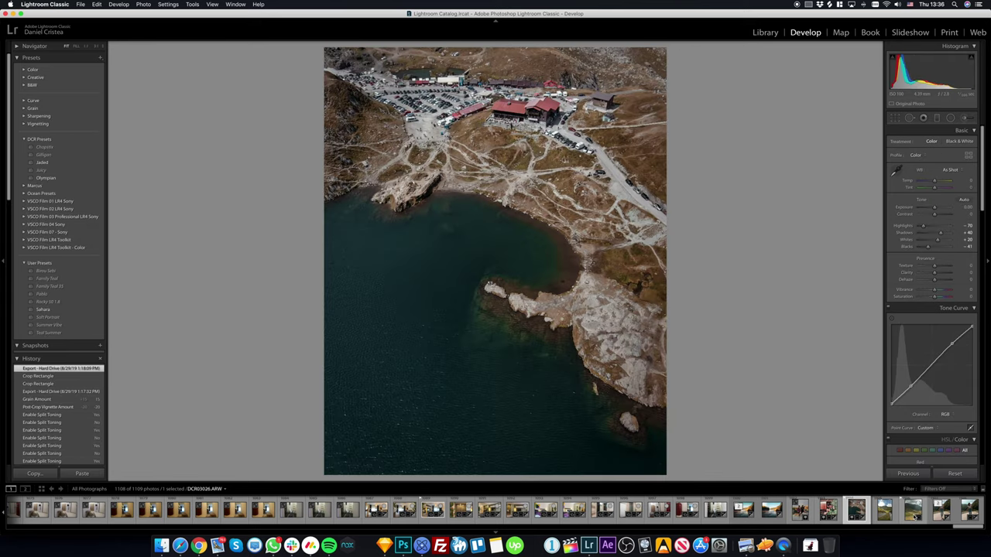
Synchronize the lake photo's develop settings onto the serpentine road photo.
{"action": "left_click", "coordinate": [914, 511], "text": "super"}
{"action": "left_click", "coordinate": [911, 473]}
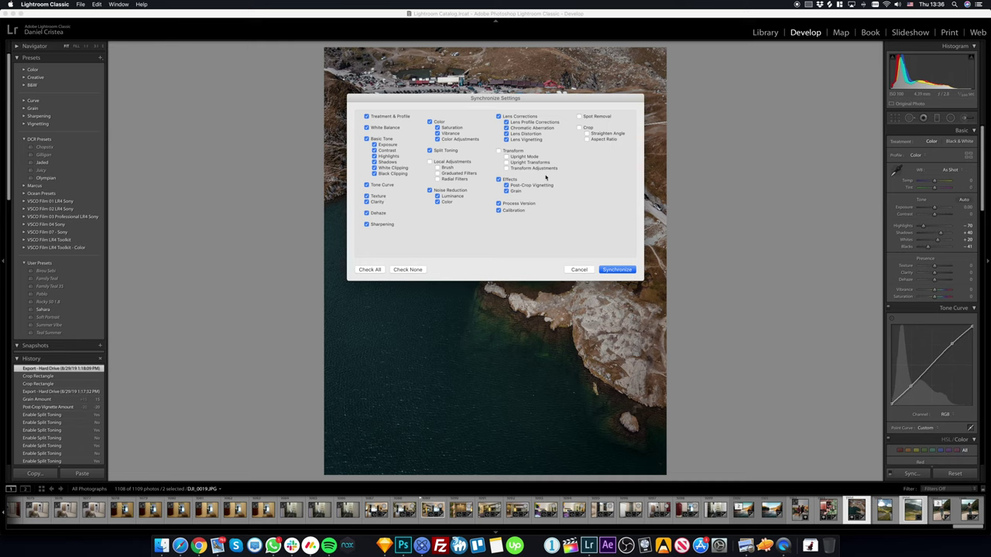
{"action": "left_click", "coordinate": [616, 269]}
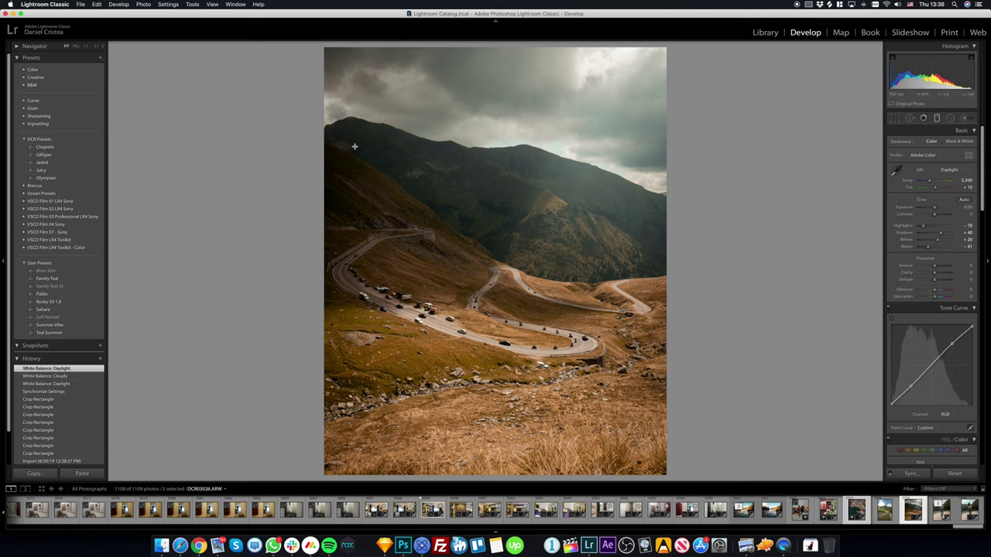
Add a diagonal Dodge (Lighten) graduated filter, undoing an exposure boost to 0.56 and adjusting shadows.
{"action": "key", "text": "m"}
{"action": "left_click_drag", "start_coordinate": [488, 171], "coordinate": [572, 250]}
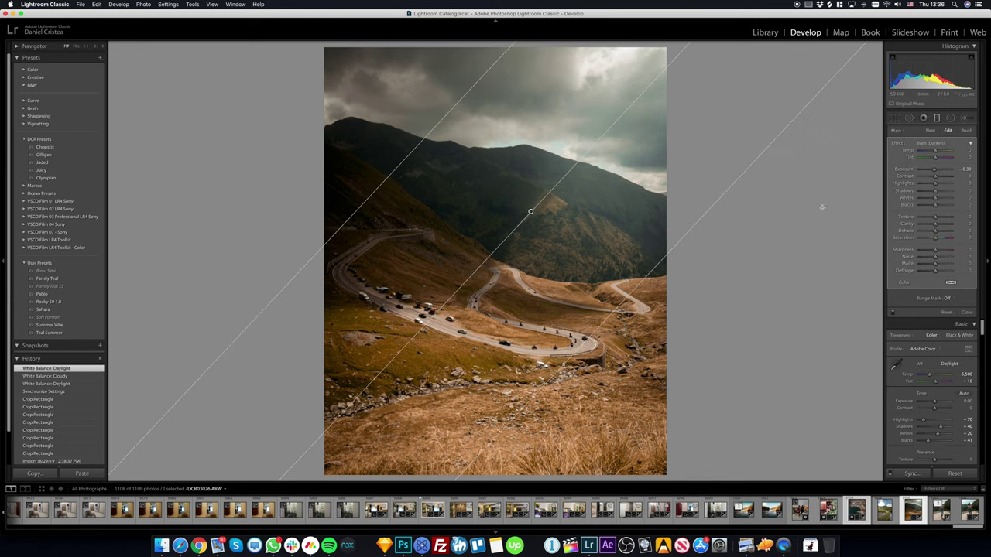
{"action": "left_click", "coordinate": [941, 143]}
{"action": "left_click", "coordinate": [925, 155]}
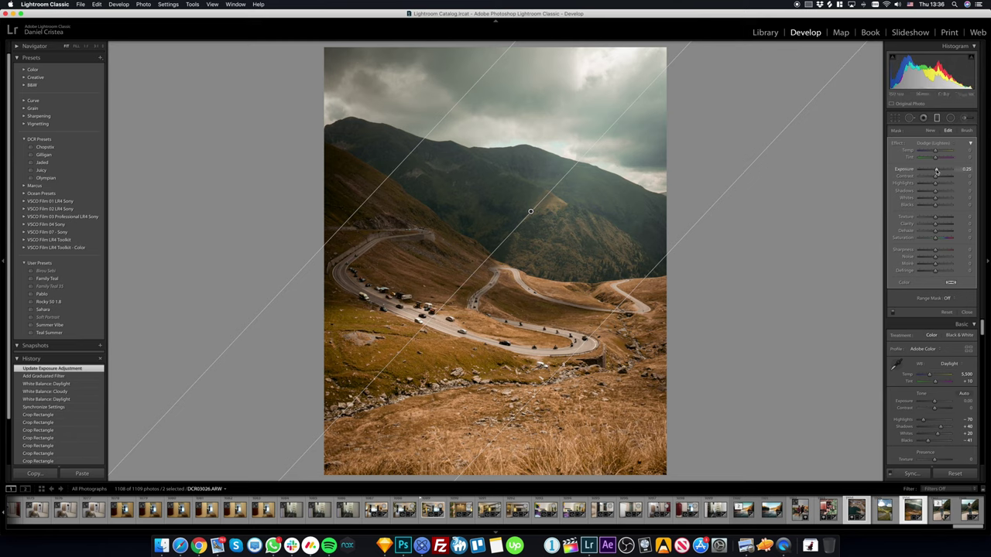
{"action": "left_click_drag", "start_coordinate": [935, 168], "coordinate": [938, 171]}
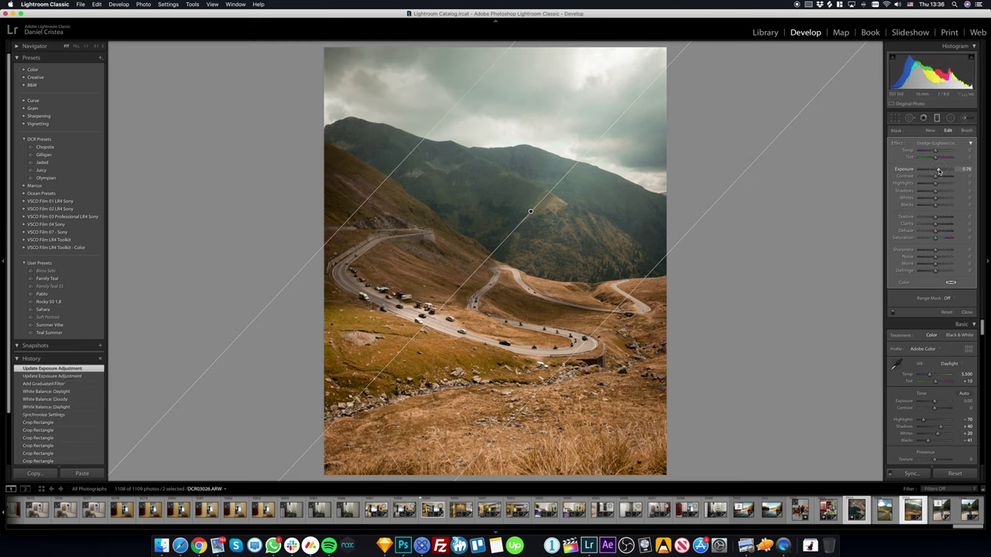
{"action": "key", "text": "super+z"}
{"action": "left_click_drag", "start_coordinate": [935, 190], "coordinate": [942, 192]}
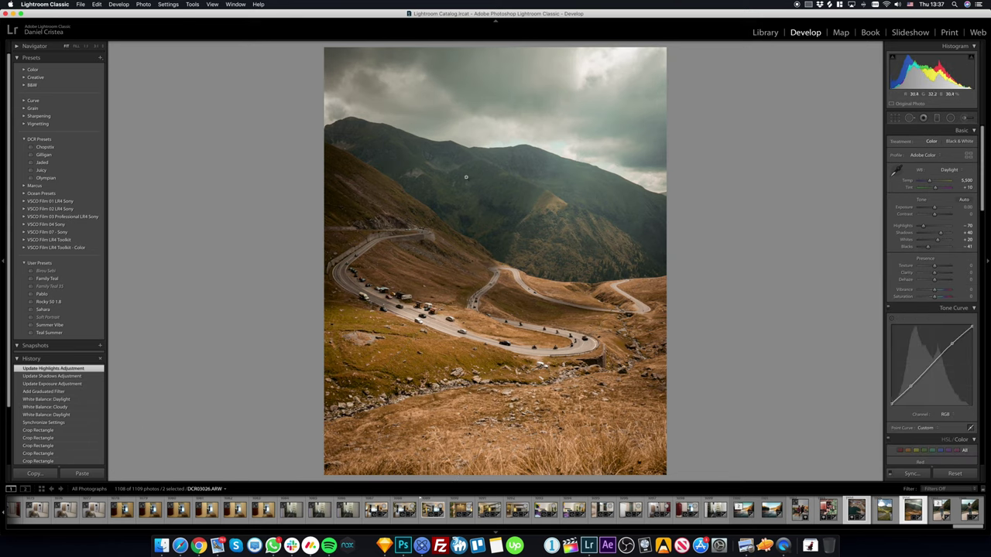
Paint Burn (Darken) brush strokes over the mountain slopes.
{"action": "key", "text": "k"}
{"action": "left_click", "coordinate": [933, 143]}
{"action": "left_click", "coordinate": [919, 143]}
{"action": "scroll", "coordinate": [456, 190], "scroll_direction": "down", "scroll_amount": 4}
{"action": "mouse_move", "coordinate": [529, 215]}
{"action": "left_mouse_down"}
{"action": "mouse_move", "coordinate": [397, 161]}
{"action": "mouse_move", "coordinate": [671, 216]}
{"action": "mouse_move", "coordinate": [582, 237]}
{"action": "mouse_move", "coordinate": [388, 173]}
{"action": "mouse_move", "coordinate": [640, 251]}
{"action": "mouse_move", "coordinate": [607, 249]}
{"action": "left_mouse_up"}
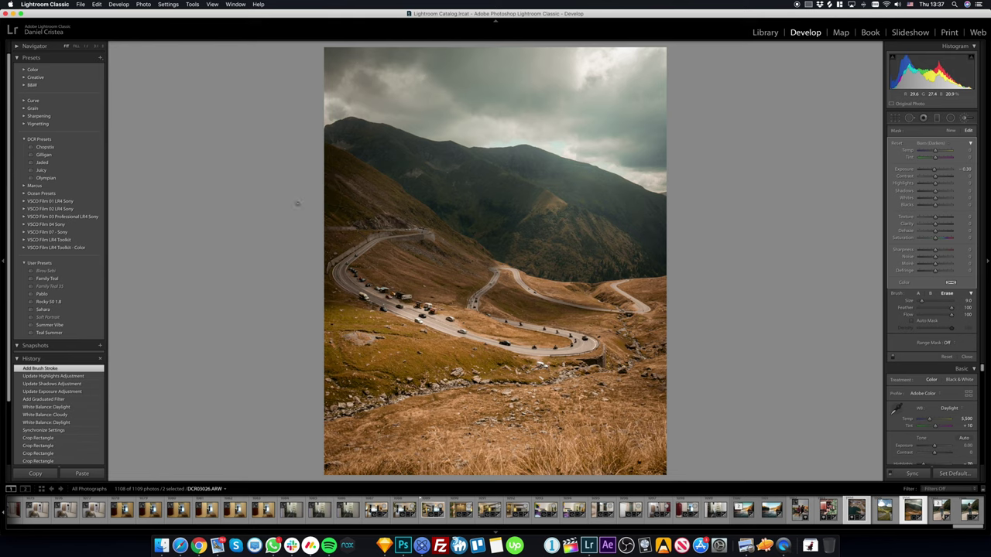
{"action": "left_click", "coordinate": [358, 140]}
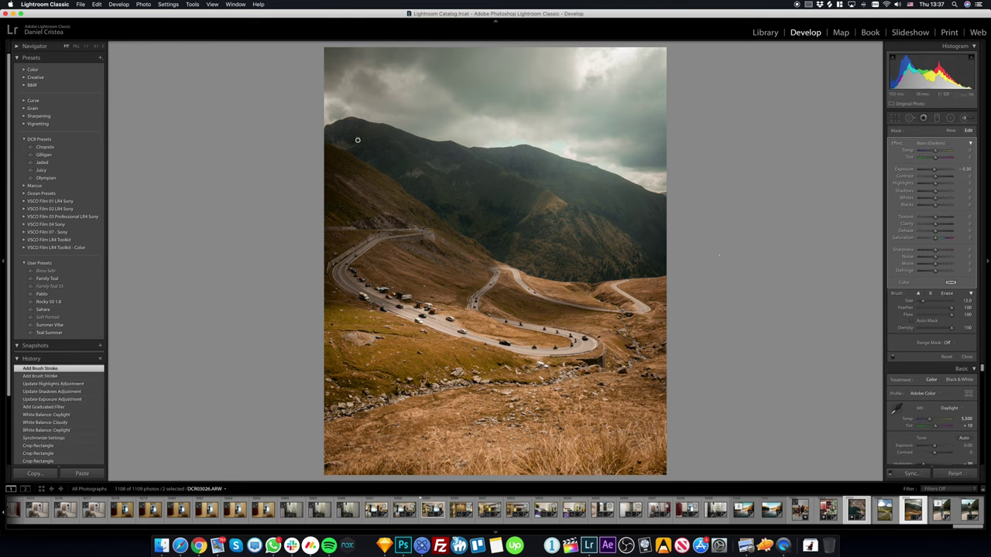
{"action": "left_click", "coordinate": [967, 356]}
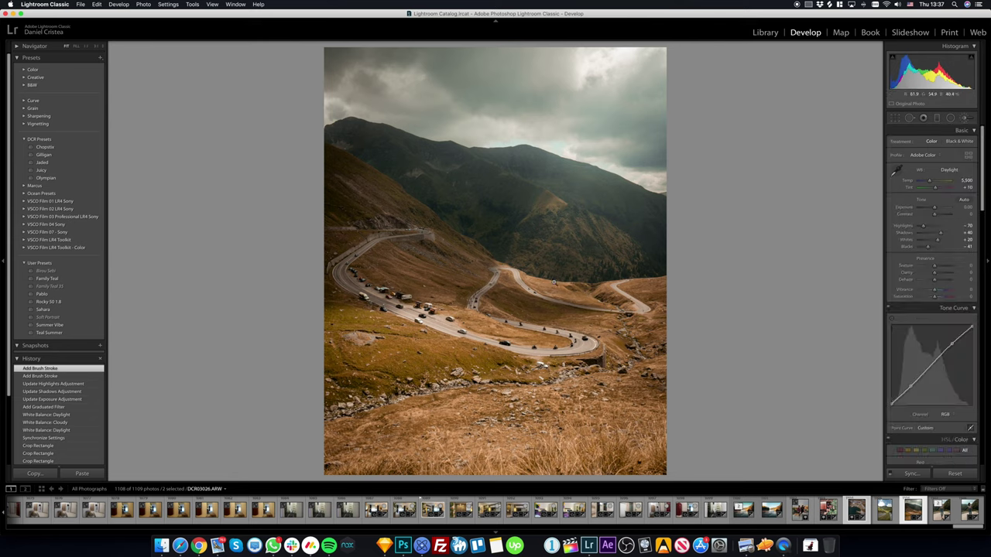
Paint a Dodge (Lighten) brush stroke along the road and its upper bend.
{"action": "key", "text": "k"}
{"action": "left_click", "coordinate": [929, 143]}
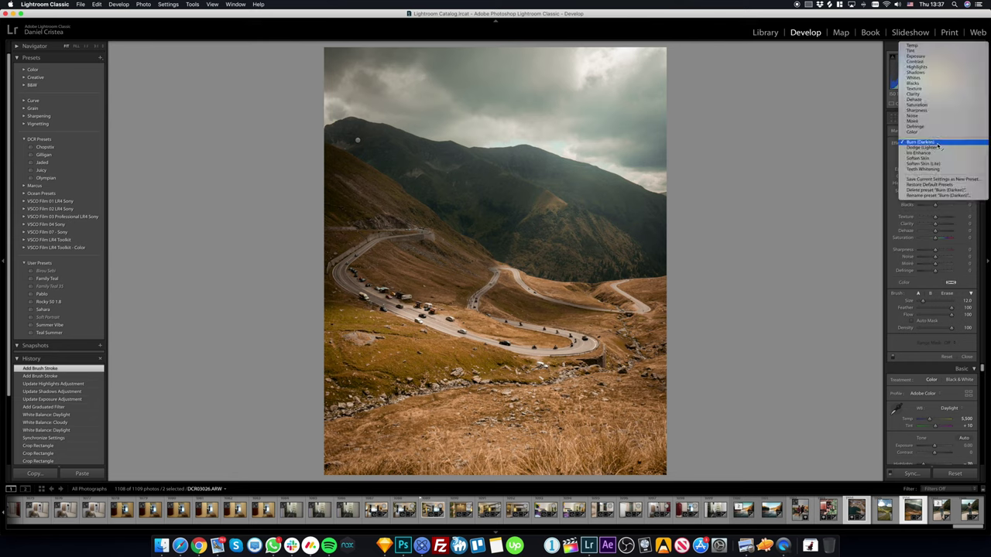
{"action": "left_click", "coordinate": [936, 148]}
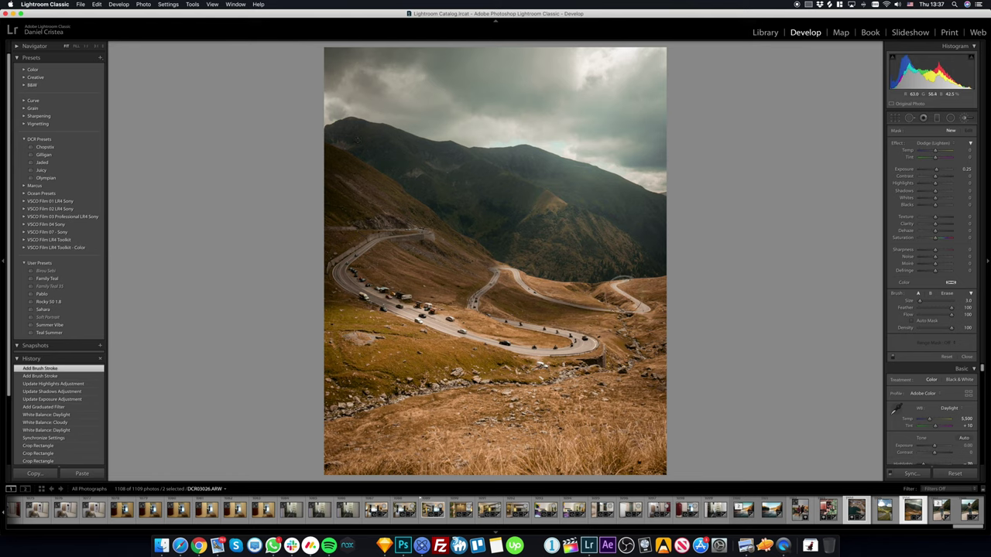
{"action": "mouse_move", "coordinate": [636, 308]}
{"action": "left_mouse_down"}
{"action": "mouse_move", "coordinate": [474, 300]}
{"action": "mouse_move", "coordinate": [567, 346]}
{"action": "mouse_move", "coordinate": [460, 329]}
{"action": "mouse_move", "coordinate": [370, 247]}
{"action": "left_mouse_up"}
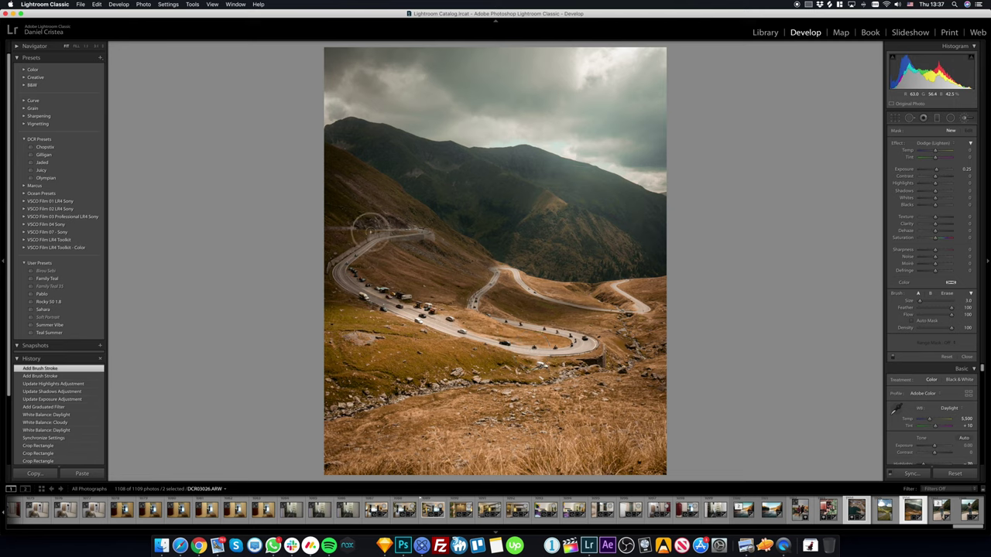
{"action": "left_click_drag", "start_coordinate": [370, 247], "coordinate": [362, 226]}
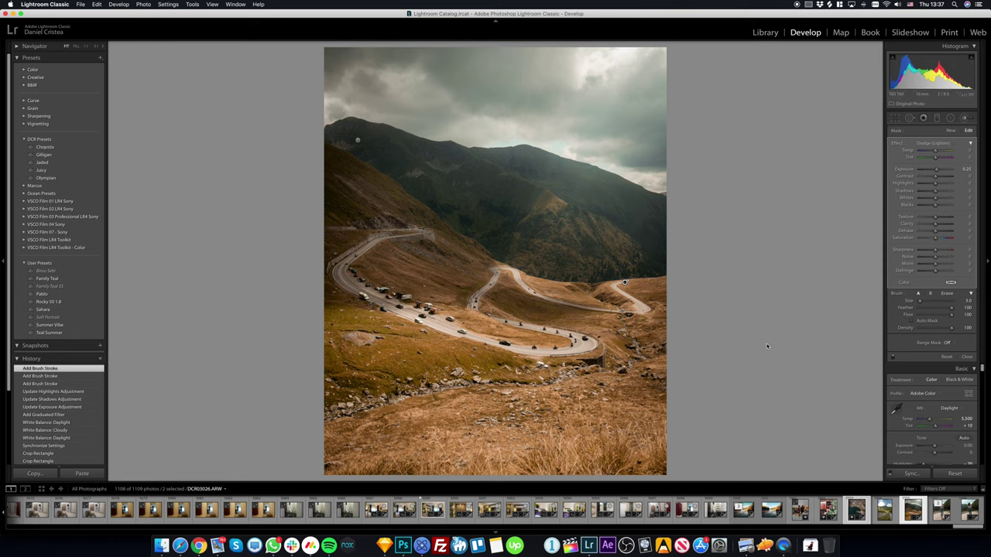
Toggle the dodge brush on and off to compare, then finish the mask.
{"action": "left_click", "coordinate": [892, 357]}
{"action": "left_click", "coordinate": [892, 356]}
{"action": "left_click", "coordinate": [893, 357]}
{"action": "left_click", "coordinate": [892, 357]}
{"action": "left_click", "coordinate": [893, 356]}
{"action": "left_click", "coordinate": [893, 357]}
{"action": "left_click", "coordinate": [892, 356]}
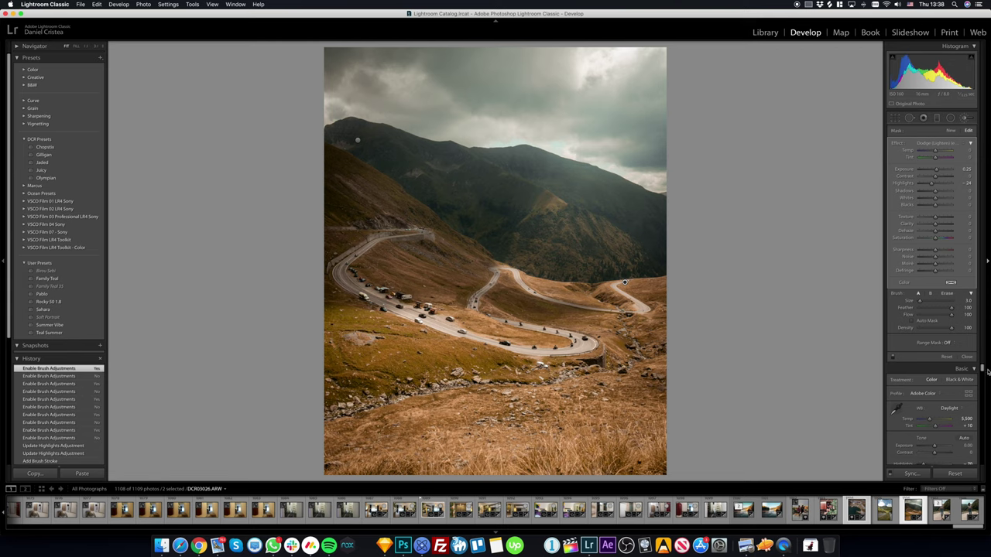
{"action": "left_click", "coordinate": [968, 357]}
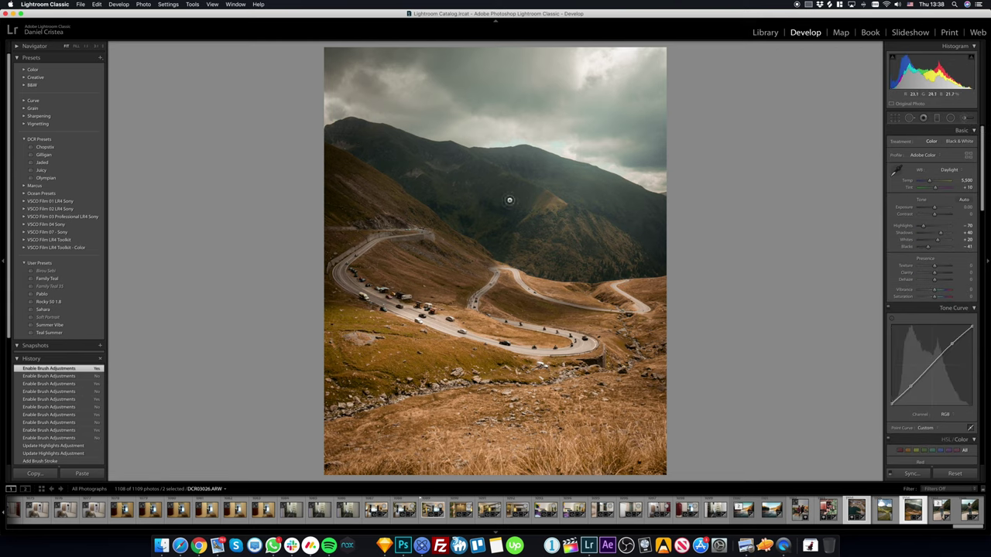
Set the existing burn mask to Saturation −15 and Shadows −32.
{"action": "key", "text": "k"}
{"action": "left_click", "coordinate": [356, 139]}
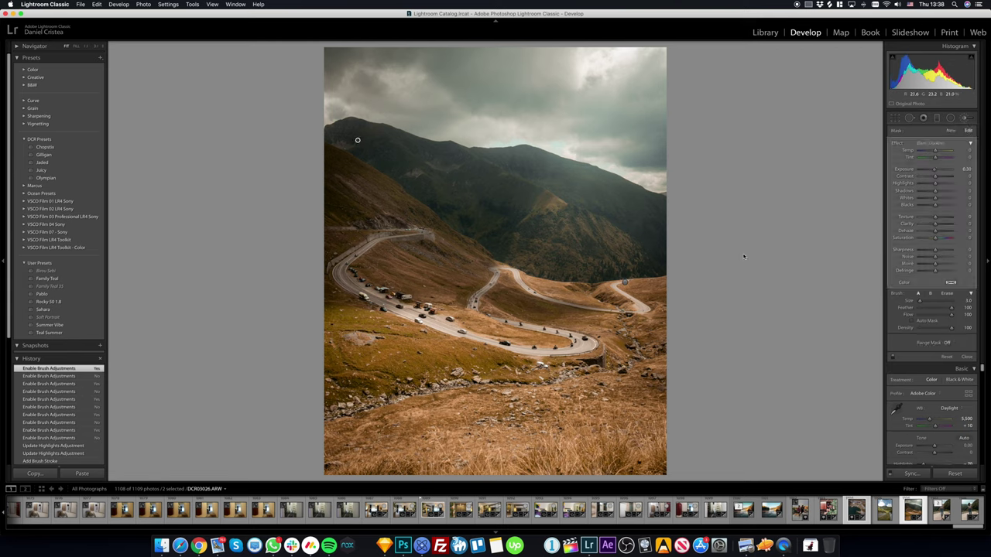
{"action": "left_click_drag", "start_coordinate": [935, 238], "coordinate": [929, 239]}
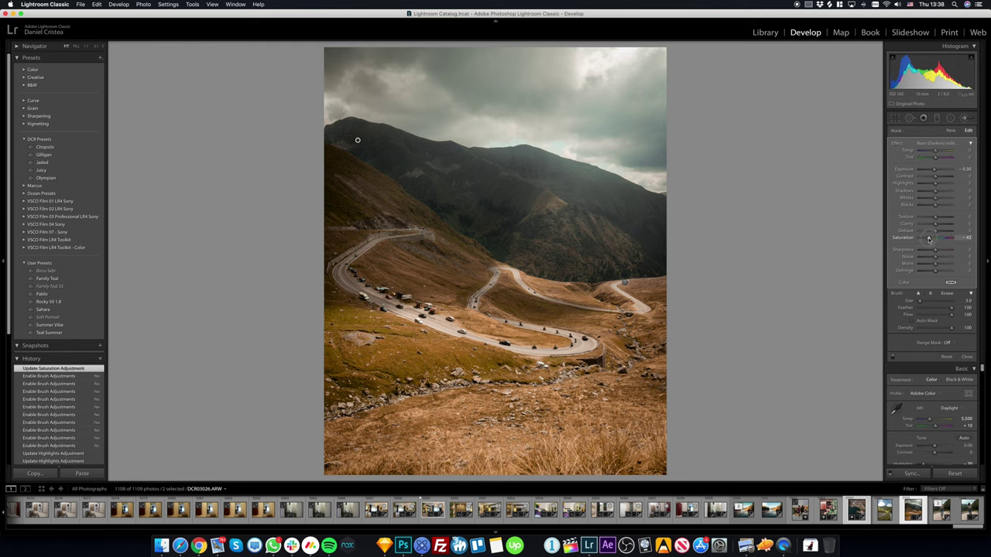
{"action": "left_click_drag", "start_coordinate": [931, 240], "coordinate": [934, 240]}
{"action": "left_click_drag", "start_coordinate": [933, 240], "coordinate": [933, 239]}
{"action": "left_click_drag", "start_coordinate": [935, 193], "coordinate": [931, 194]}
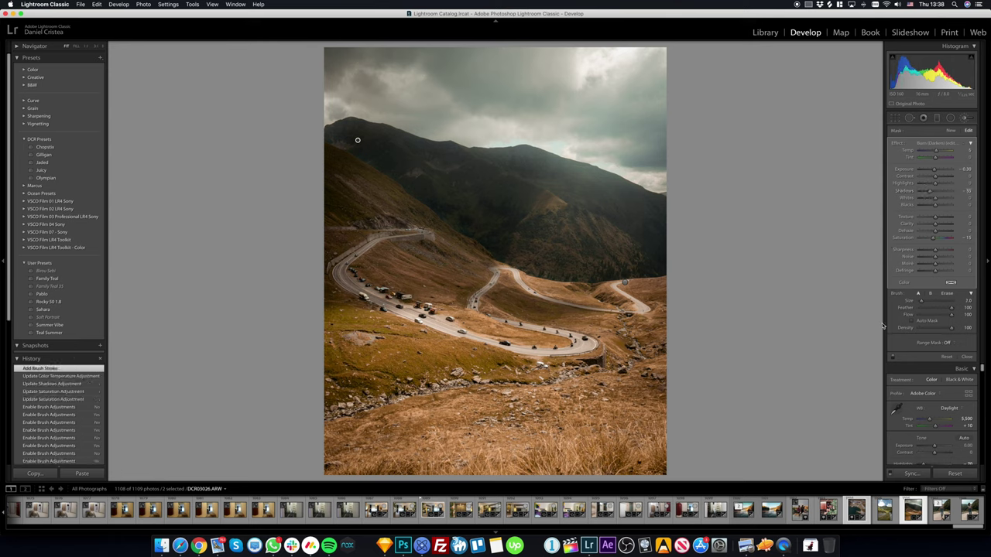
Compare before and after, then lower the top highlight point on the Tone Curve.
{"action": "key", "text": "backslash"}
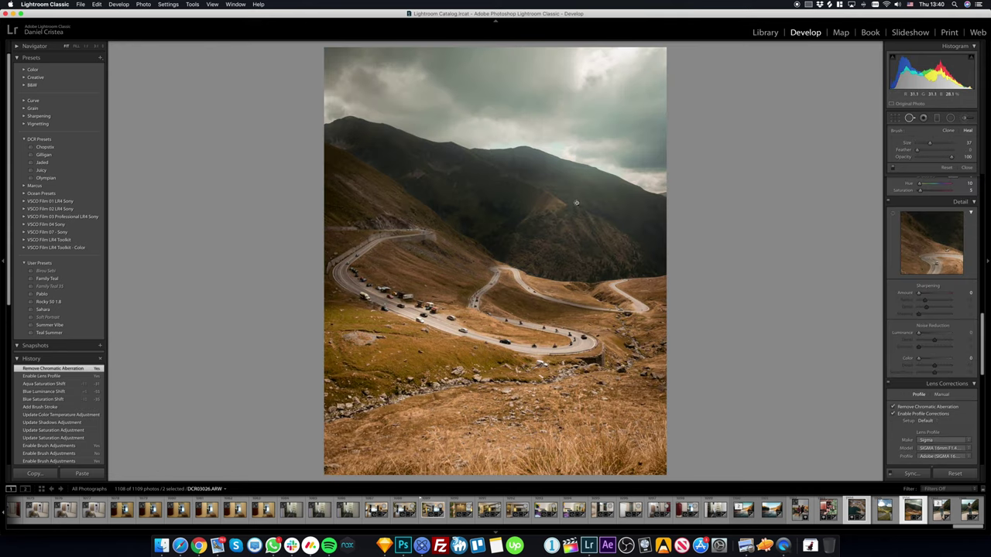
{"action": "key", "text": "backslash"}
{"action": "key", "text": "backslash"}
{"action": "key", "text": "backslash"}
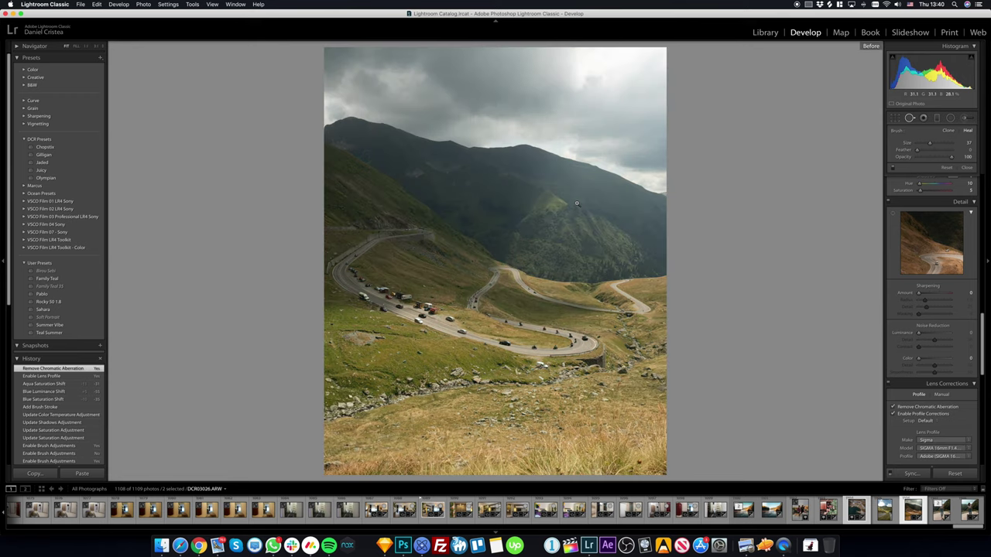
{"action": "key", "text": "backslash"}
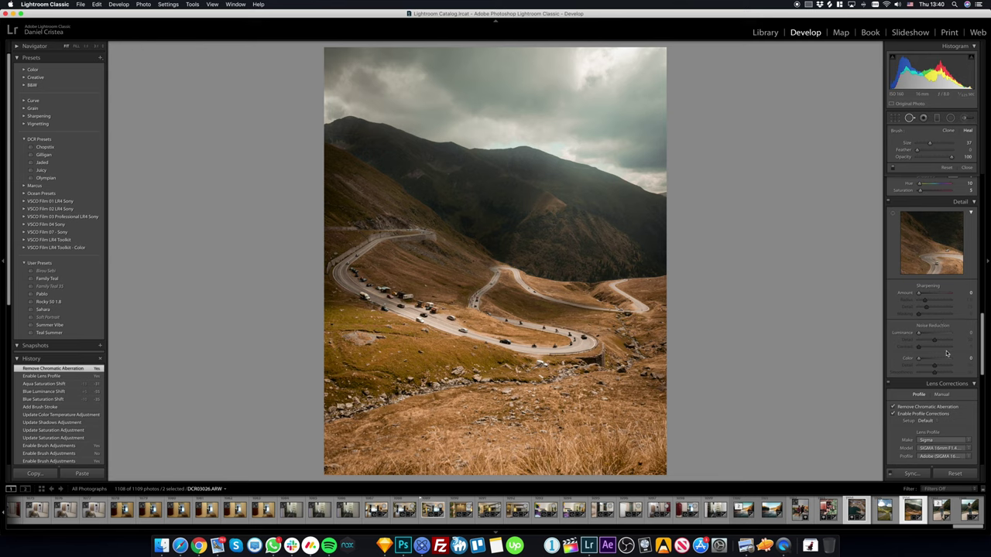
{"action": "left_click_drag", "start_coordinate": [988, 333], "coordinate": [987, 221]}
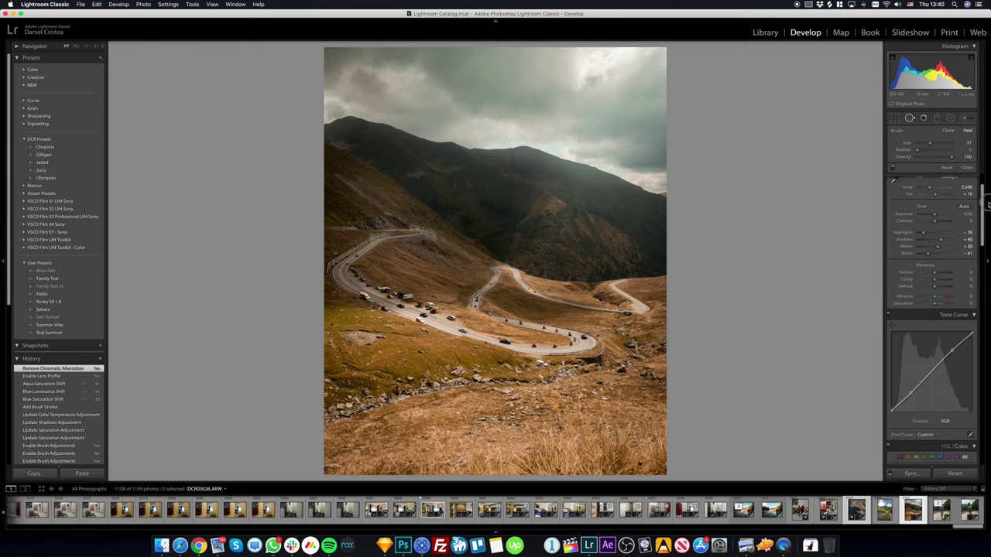
{"action": "mouse_move", "coordinate": [971, 335]}
{"action": "left_click_drag", "start_coordinate": [972, 333], "coordinate": [974, 338]}
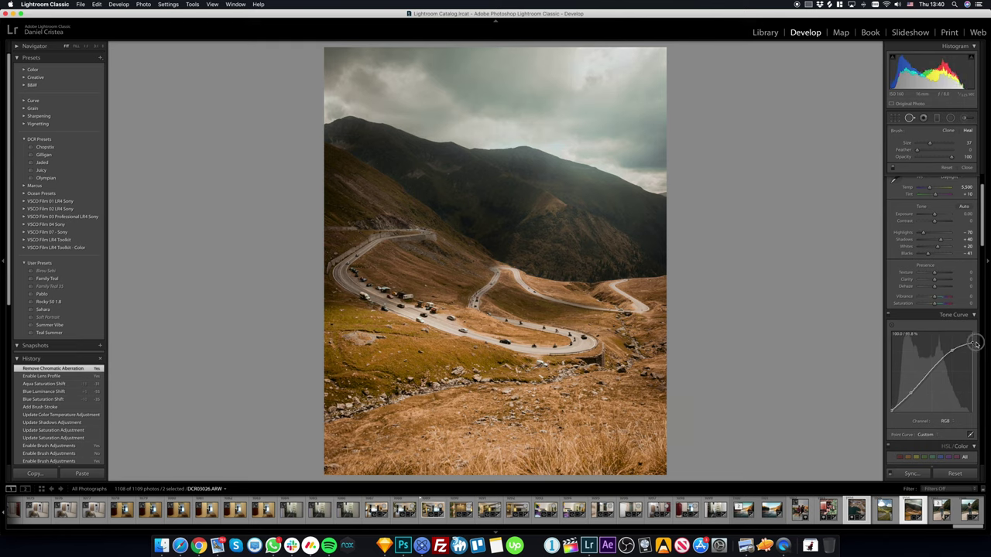
Check the graduated filter masks, try post-crop vignetting, then reset its Amount to 0.
{"action": "key", "text": "m"}
{"action": "left_click", "coordinate": [966, 314]}
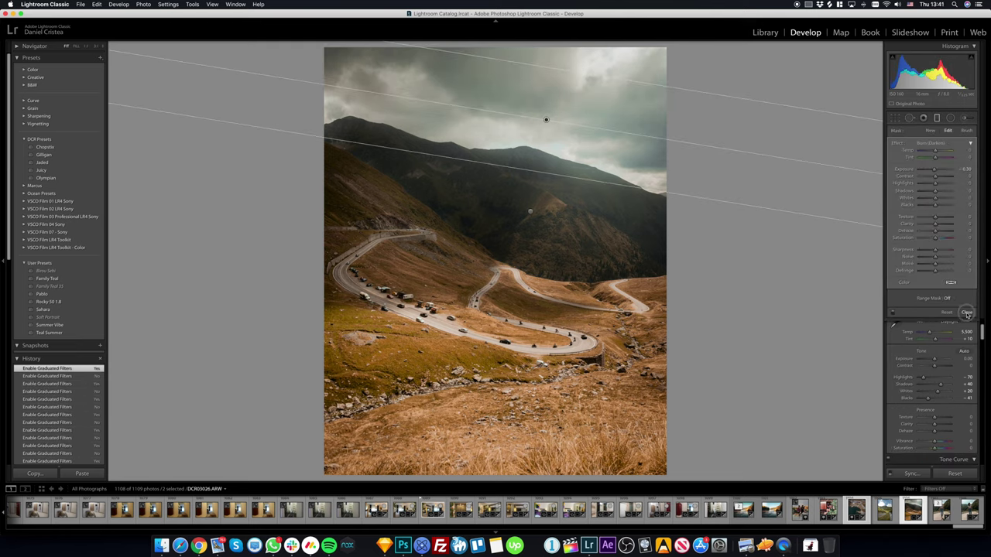
{"action": "scroll", "coordinate": [925, 371], "scroll_direction": "down", "scroll_amount": 10}
{"action": "scroll", "coordinate": [923, 371], "scroll_direction": "down", "scroll_amount": 5}
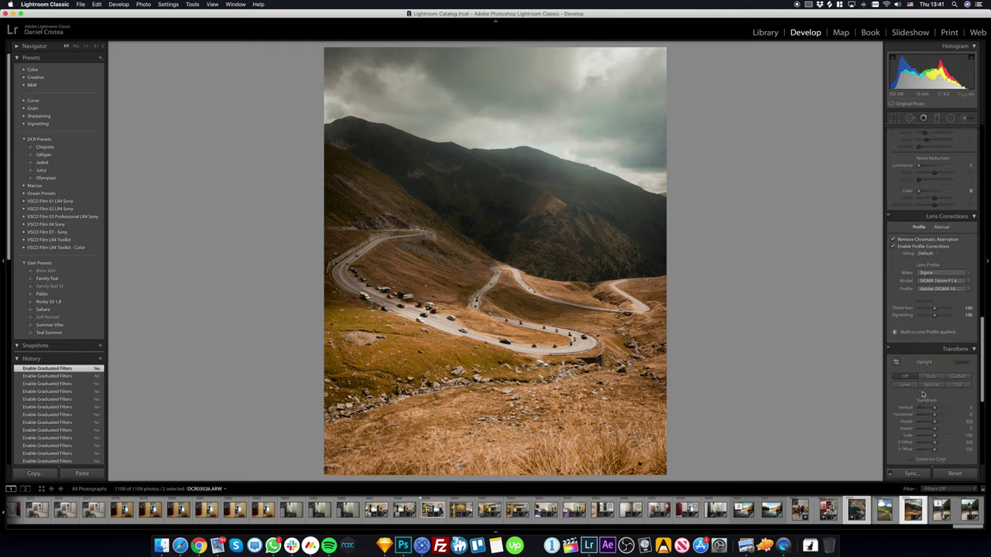
{"action": "left_click_drag", "start_coordinate": [935, 286], "coordinate": [934, 288]}
{"action": "scroll", "coordinate": [935, 287], "scroll_direction": "down", "scroll_amount": 5}
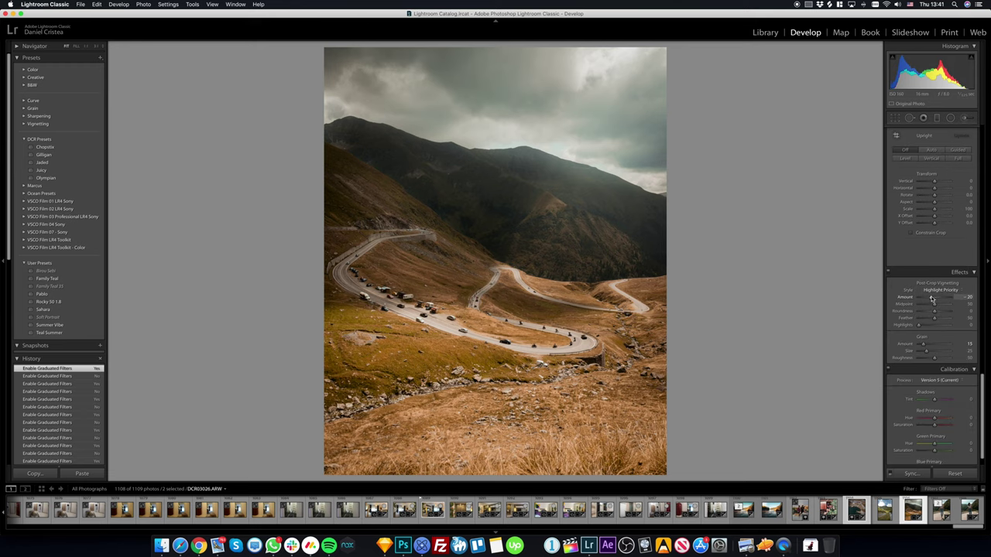
{"action": "left_click_drag", "start_coordinate": [932, 299], "coordinate": [930, 299]}
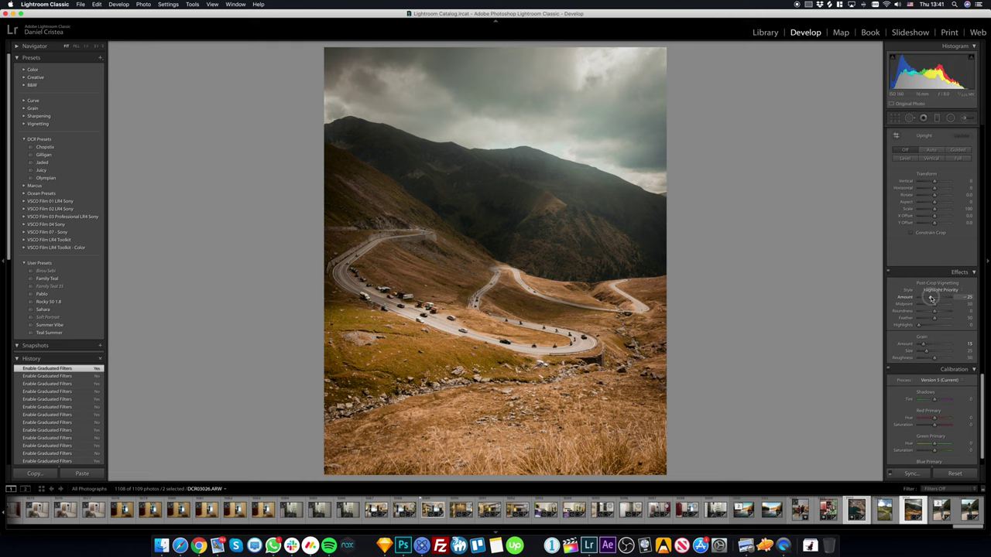
{"action": "left_click_drag", "start_coordinate": [932, 299], "coordinate": [933, 299]}
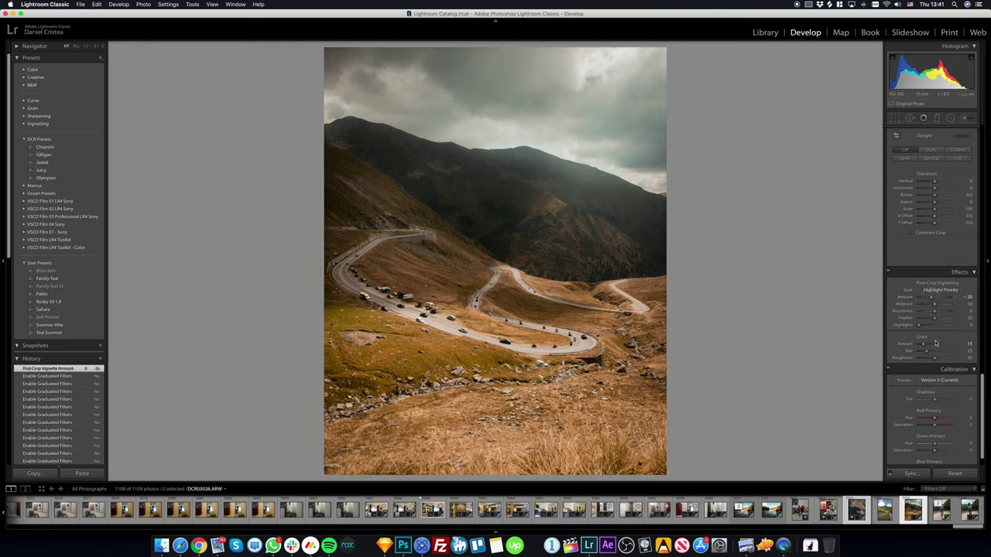
{"action": "double_click", "coordinate": [904, 298]}
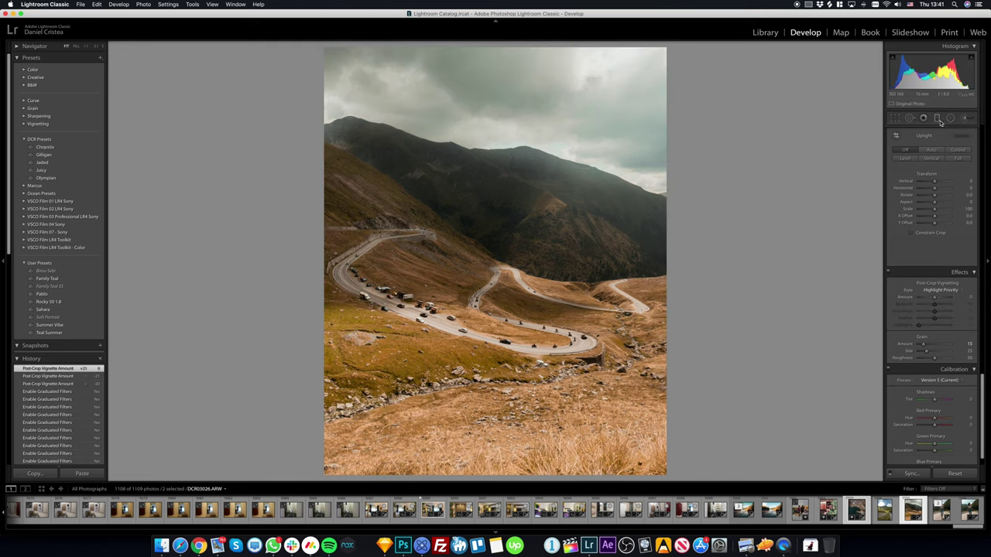
Burn the lower-left slope, right edge and upper-left ridge, then export with previous settings.
{"action": "left_click", "coordinate": [962, 119]}
{"action": "left_click", "coordinate": [938, 143]}
{"action": "left_click", "coordinate": [936, 144]}
{"action": "scroll", "coordinate": [555, 418], "scroll_direction": "up", "scroll_amount": 6}
{"action": "scroll", "coordinate": [555, 415], "scroll_direction": "up", "scroll_amount": 5}
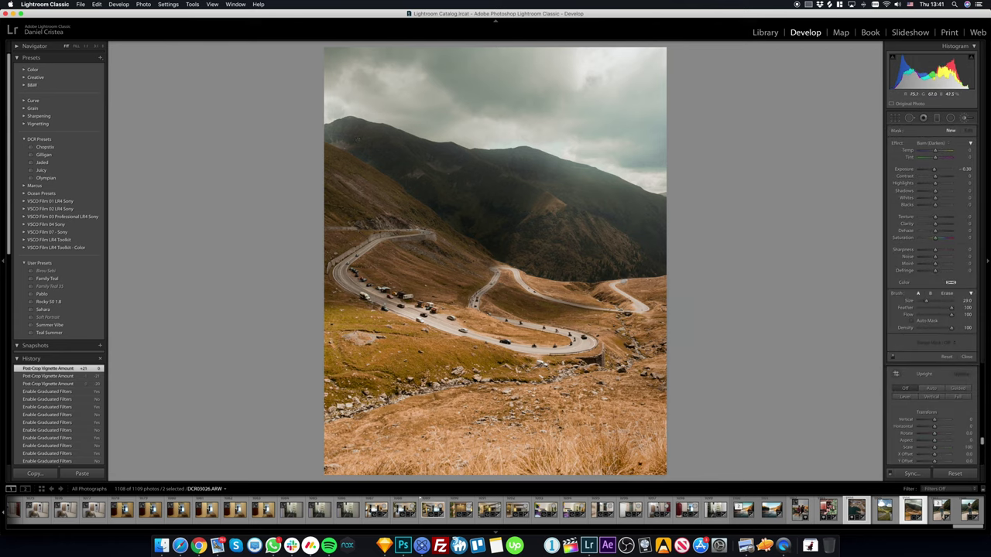
{"action": "mouse_move", "coordinate": [626, 489]}
{"action": "left_mouse_down"}
{"action": "mouse_move", "coordinate": [483, 489]}
{"action": "mouse_move", "coordinate": [613, 487]}
{"action": "left_mouse_up"}
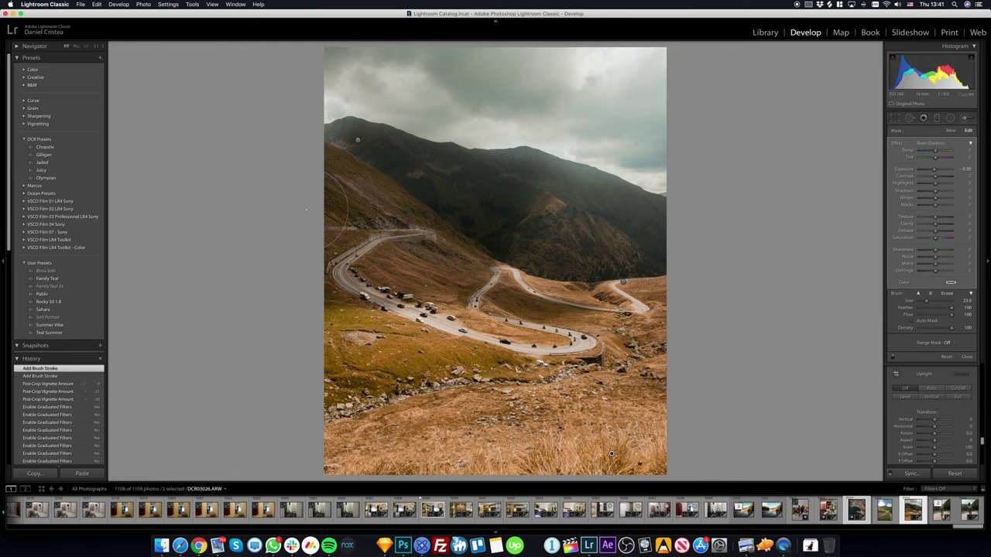
{"action": "left_click_drag", "start_coordinate": [646, 194], "coordinate": [661, 275]}
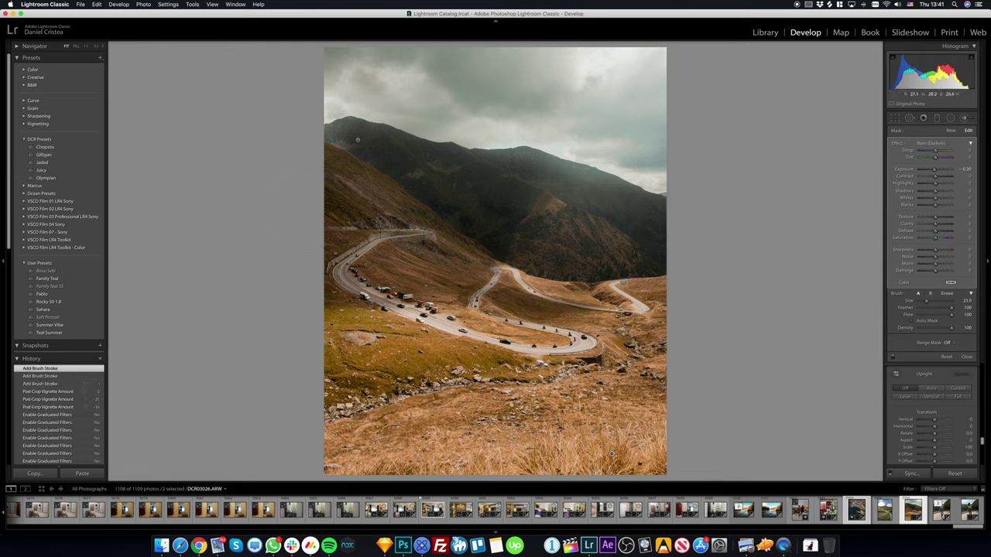
{"action": "left_click_drag", "start_coordinate": [333, 127], "coordinate": [406, 167]}
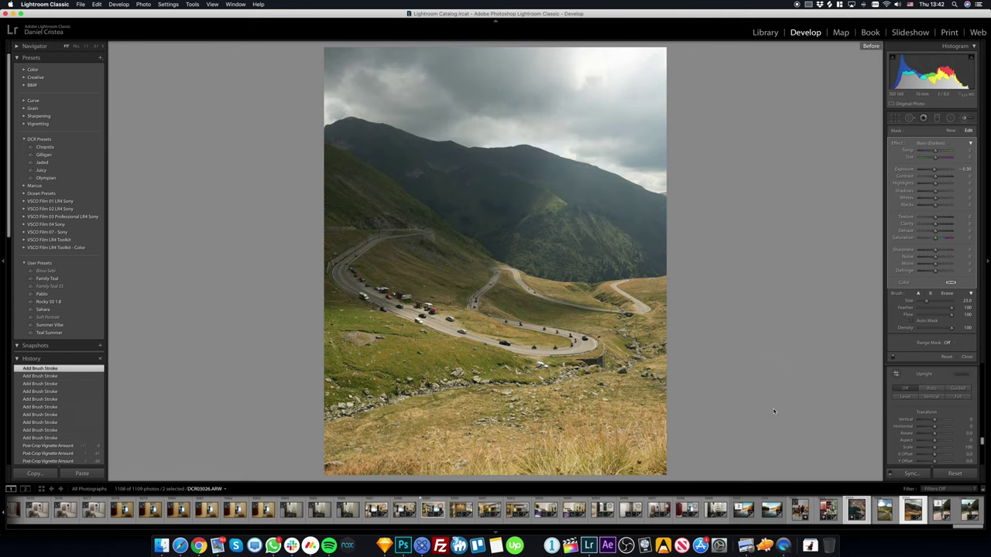
{"action": "key", "text": "super+alt+shift+e"}
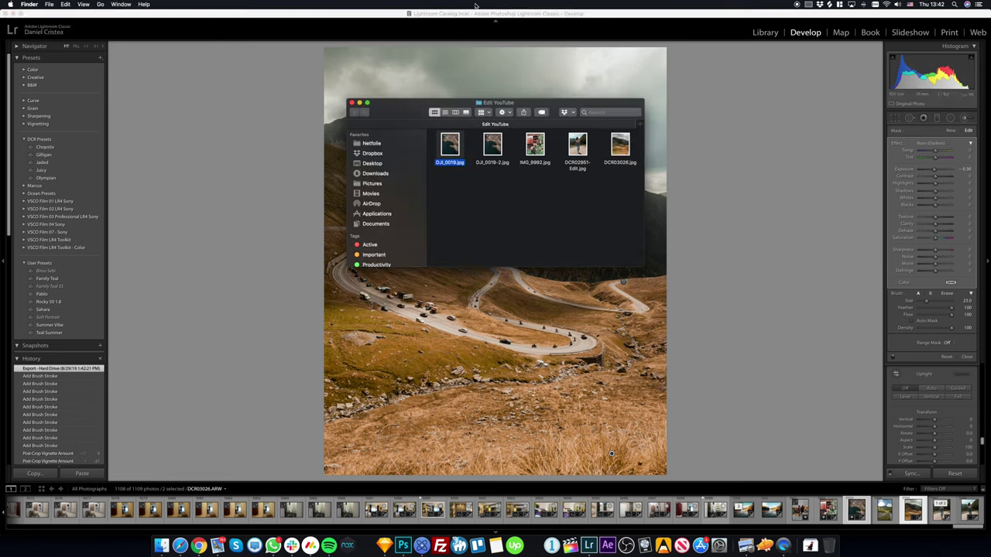
Bring Lightroom back in front of the Finder window showing the exported JPG.
{"action": "left_click", "coordinate": [477, 25]}
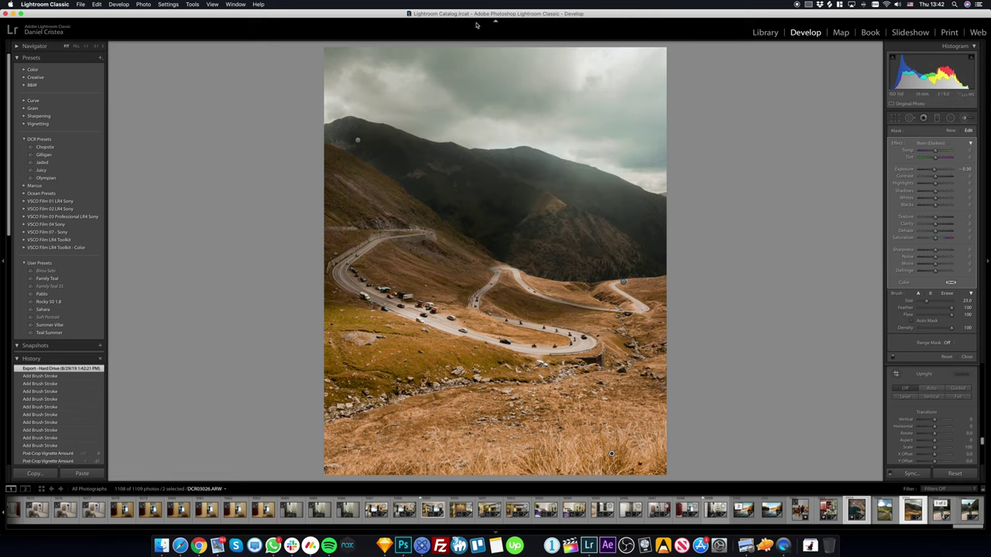